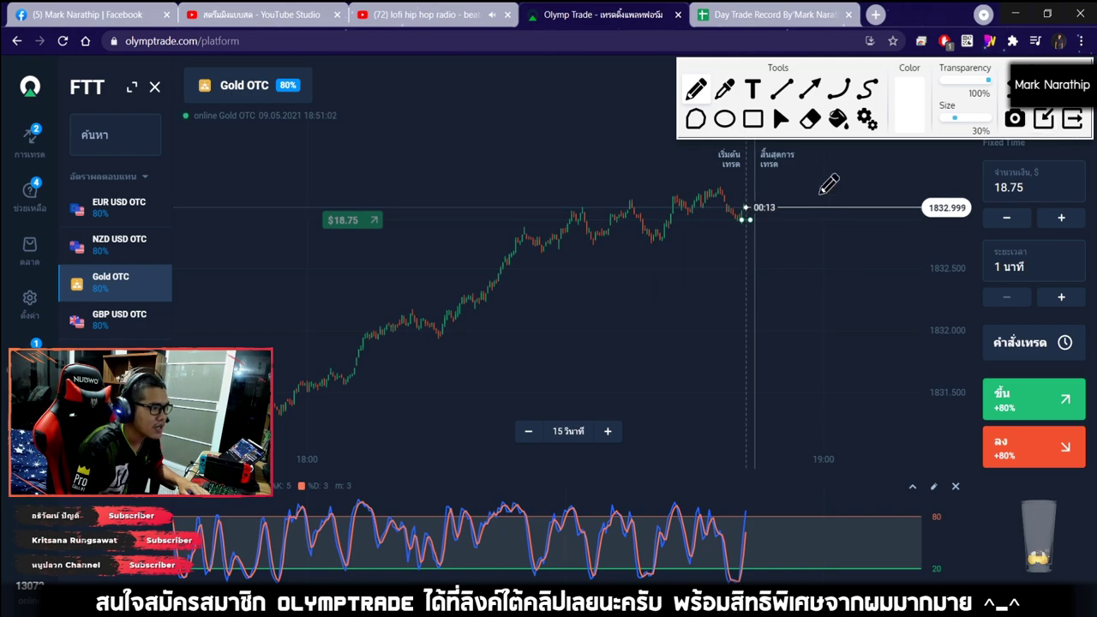
Sketch freehand arrows for the fall and expected rise on the Gold OTC chart, circle the latest stochastic low, and clear the drawings
scroll(799, 257, up, 5)
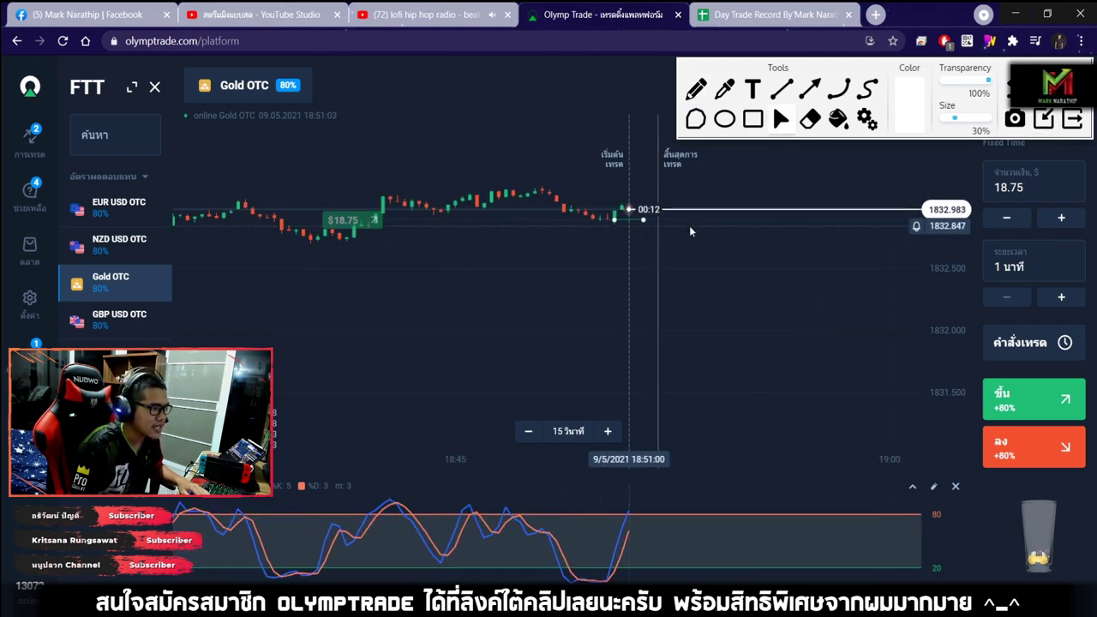
click(696, 89)
drag(617, 369, 837, 272)
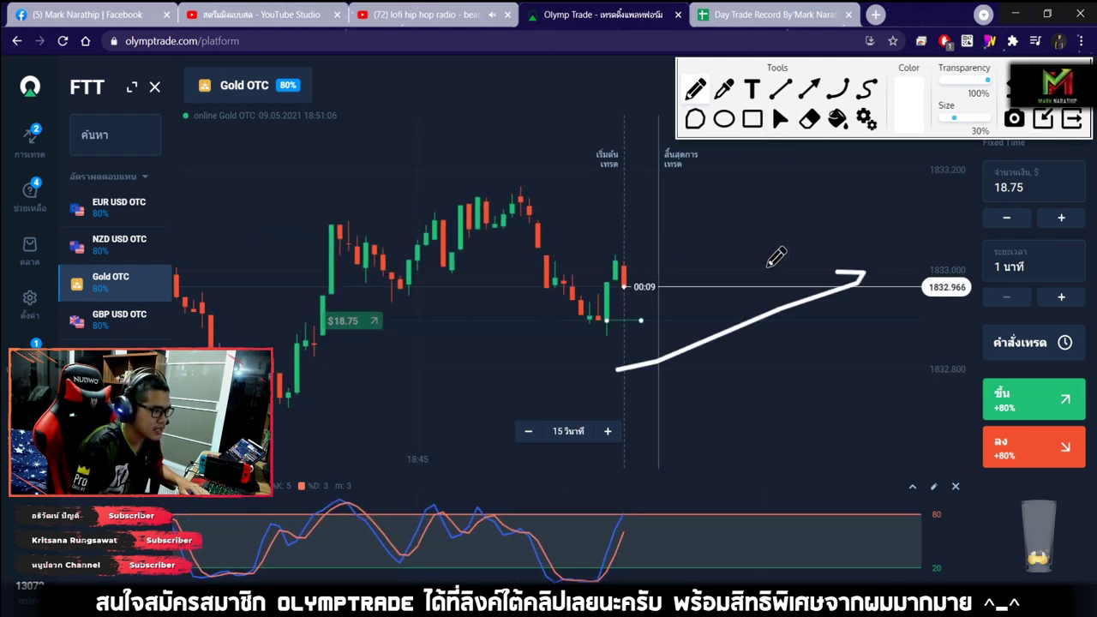
drag(769, 266, 829, 336)
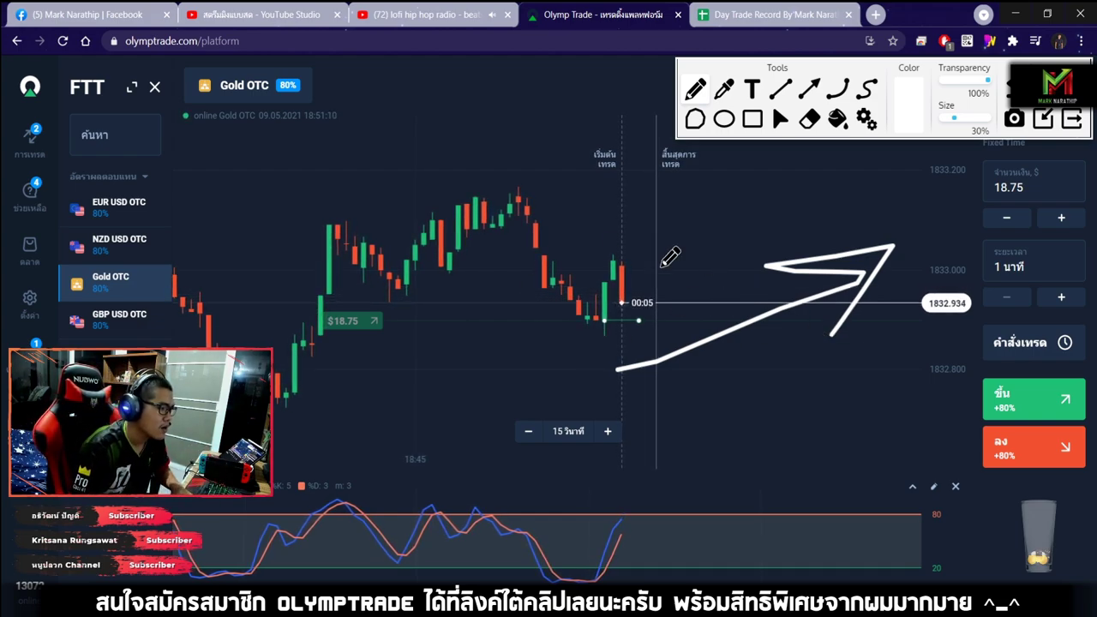
drag(493, 207, 503, 249)
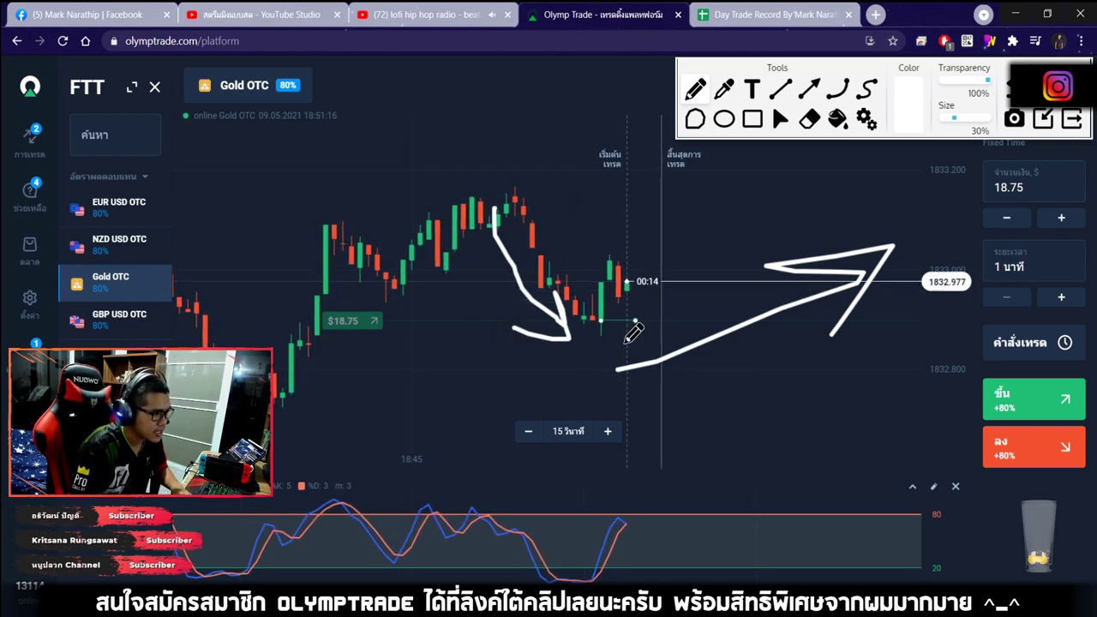
mouse_move(607, 351)
mouse_down()
mouse_move(783, 217)
mouse_move(862, 216)
mouse_up()
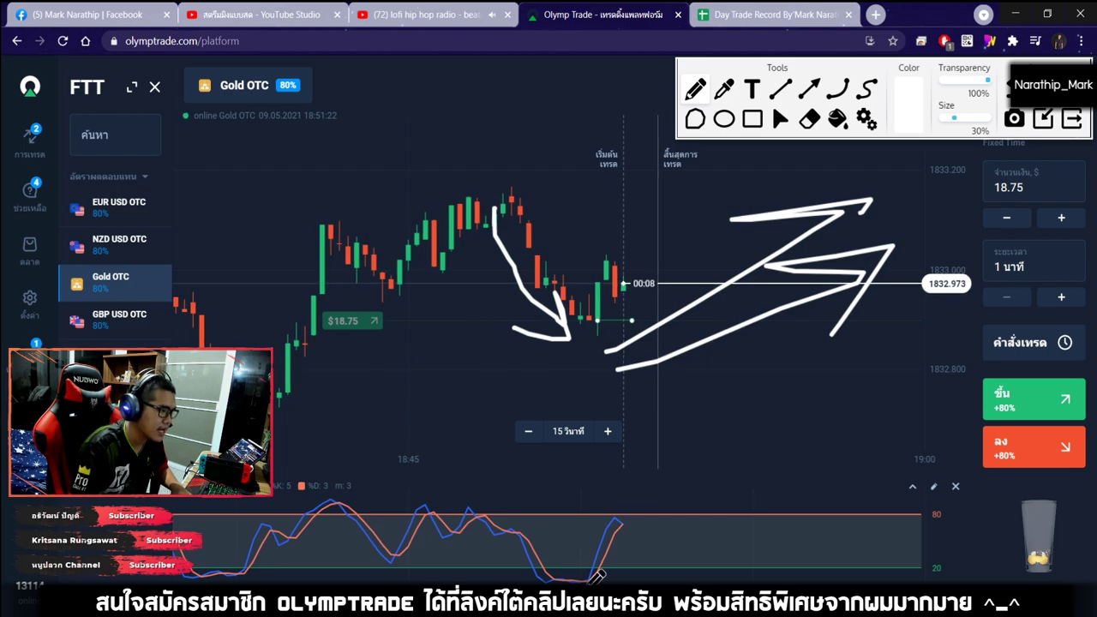
mouse_move(589, 545)
mouse_down()
mouse_move(637, 553)
mouse_move(583, 549)
mouse_up()
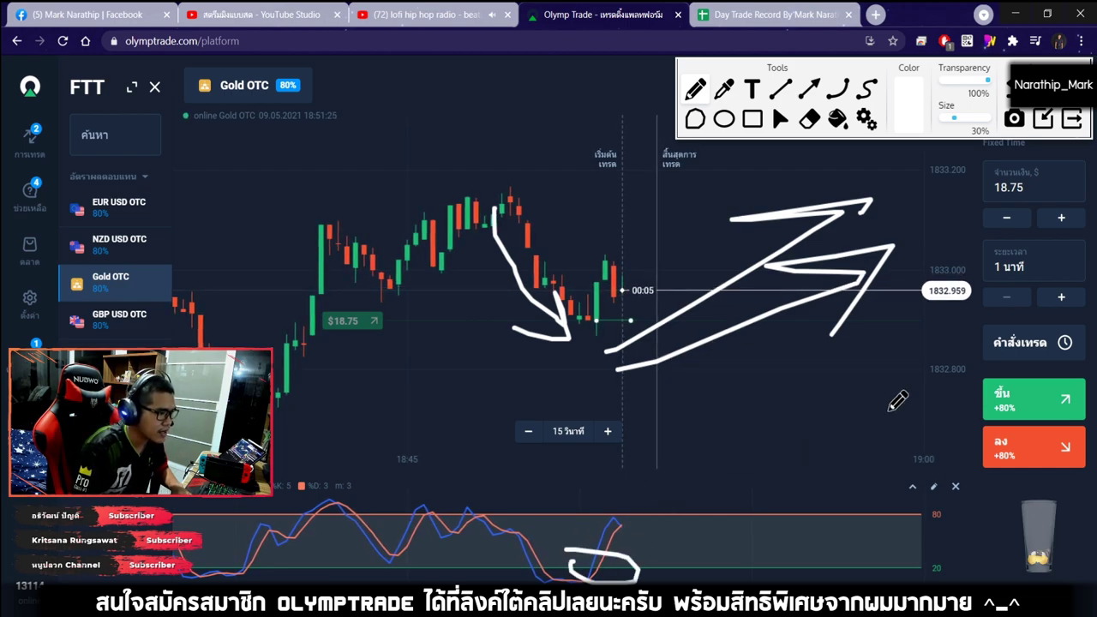
key(Escape)
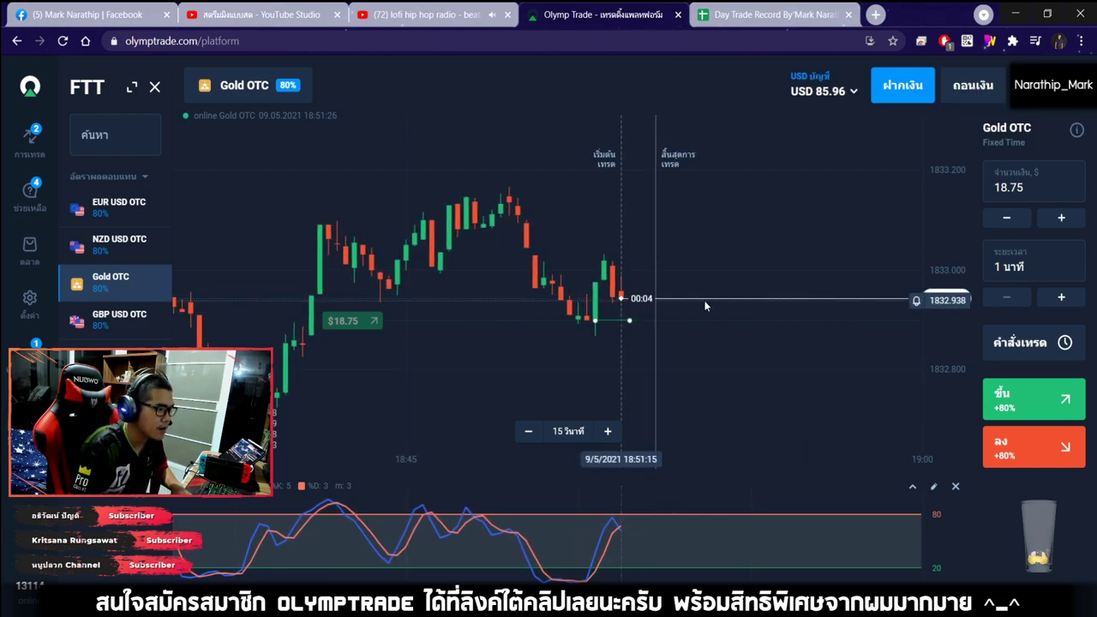
Follow the open Gold OTC trade on the chart until it closes and dismiss the closed-trade notification
scroll(670, 313, up, 2)
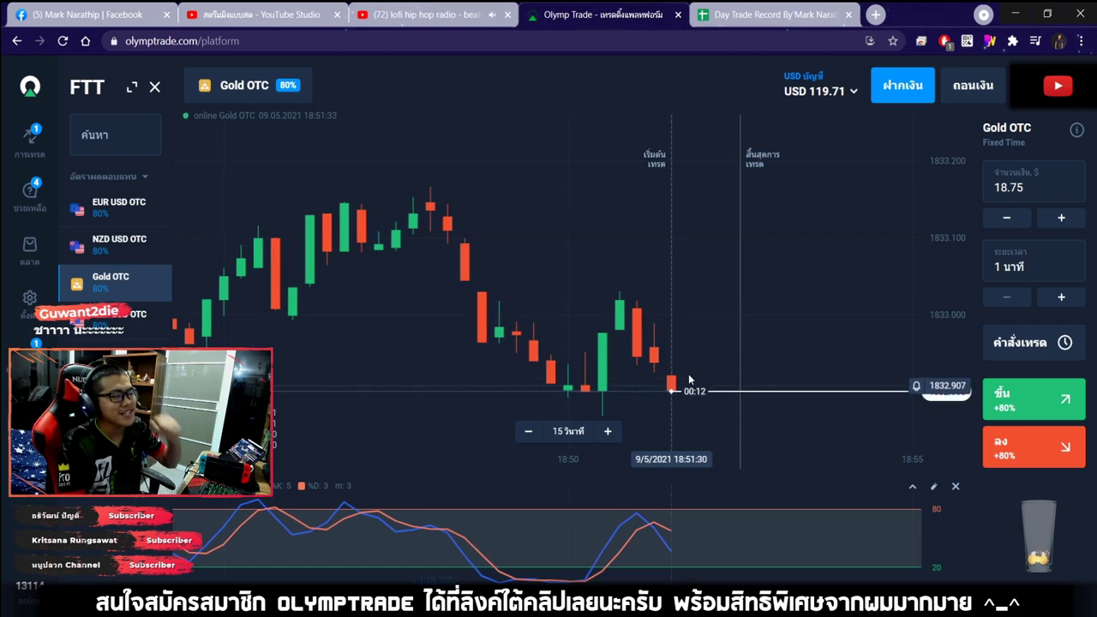
scroll(698, 330, down, 1)
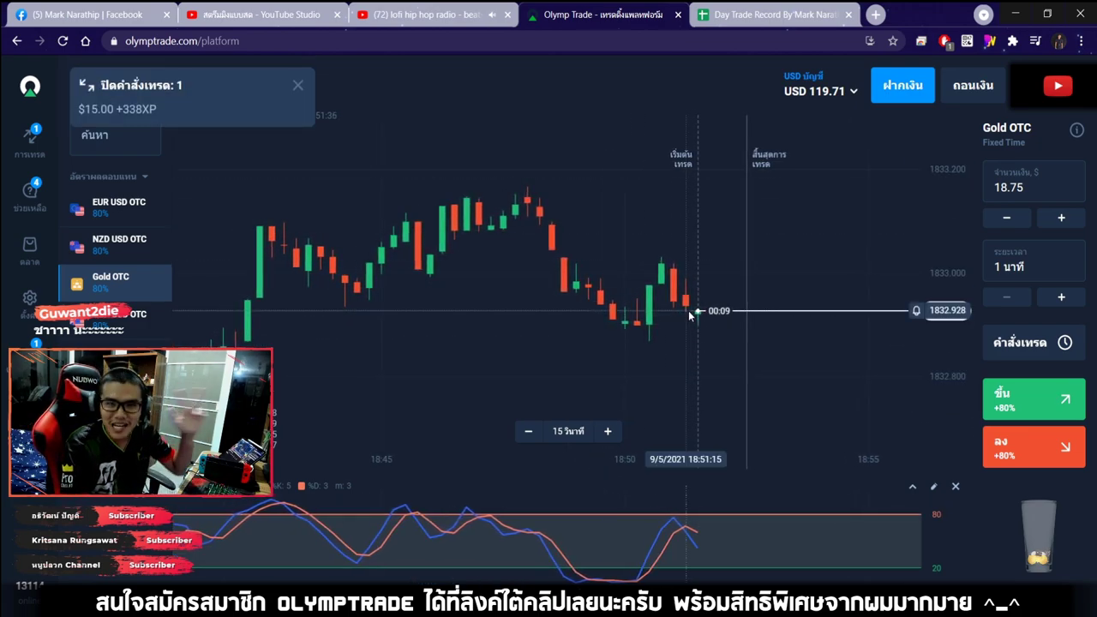
click(298, 87)
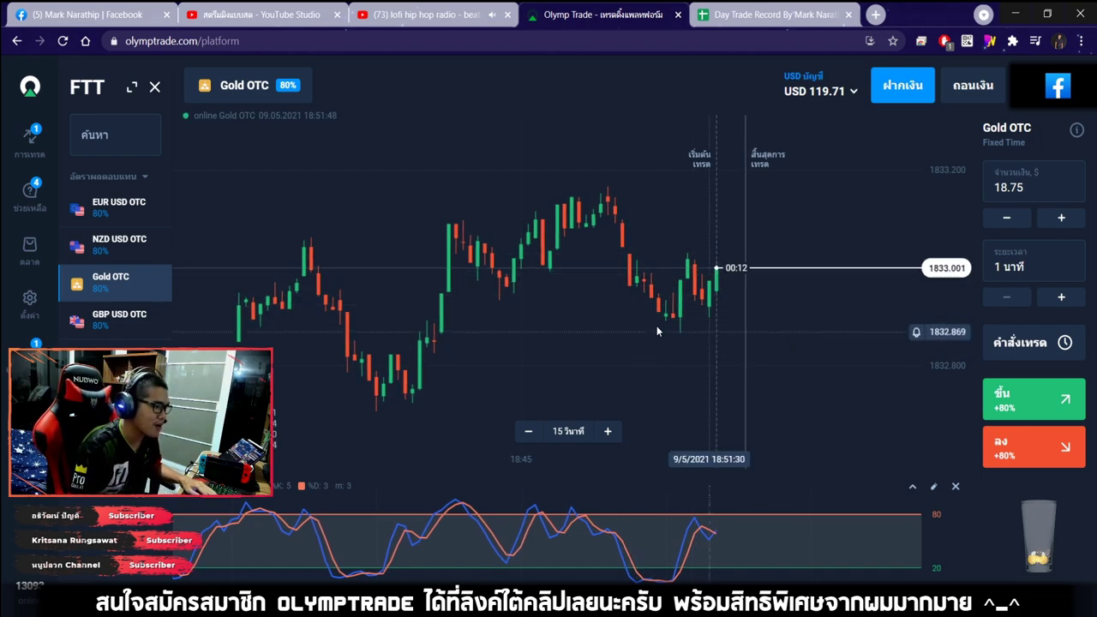
Switch to the day trade record in Google Sheets and log trade 4 as ชนะ with an 80% profit rate
key(ctrl+Tab)
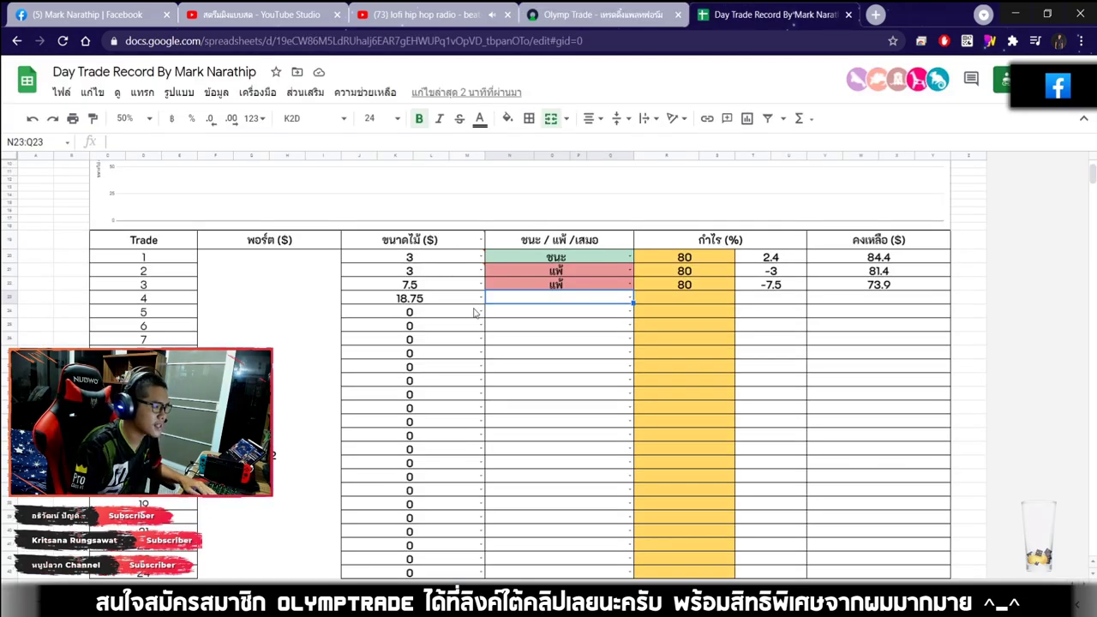
double_click(549, 303)
click(549, 318)
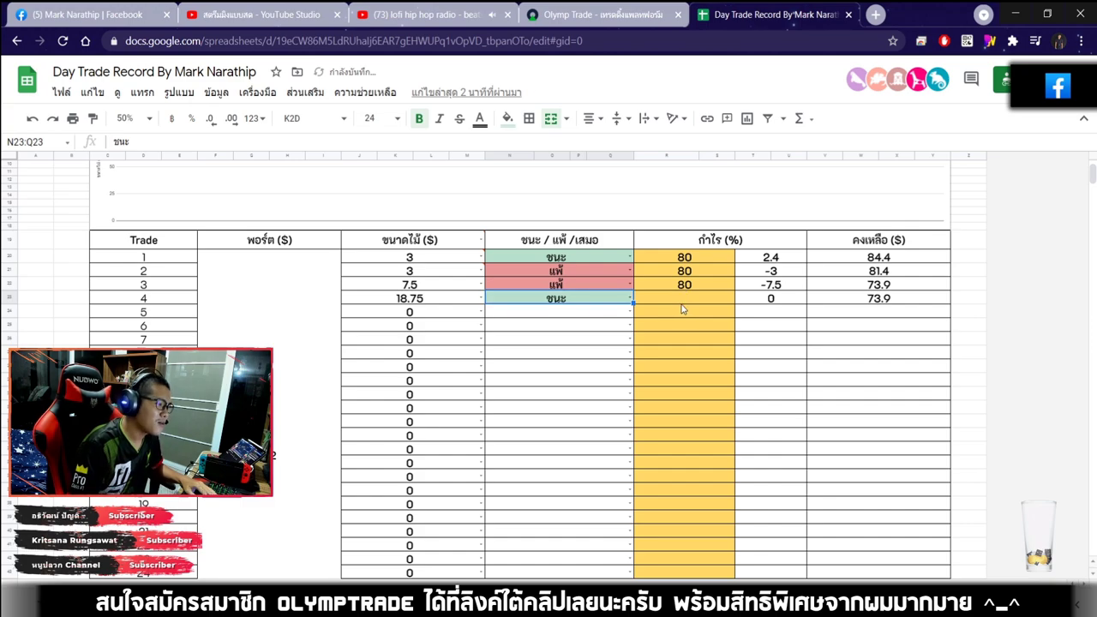
click(683, 306)
click(571, 7)
key(ctrl+Tab)
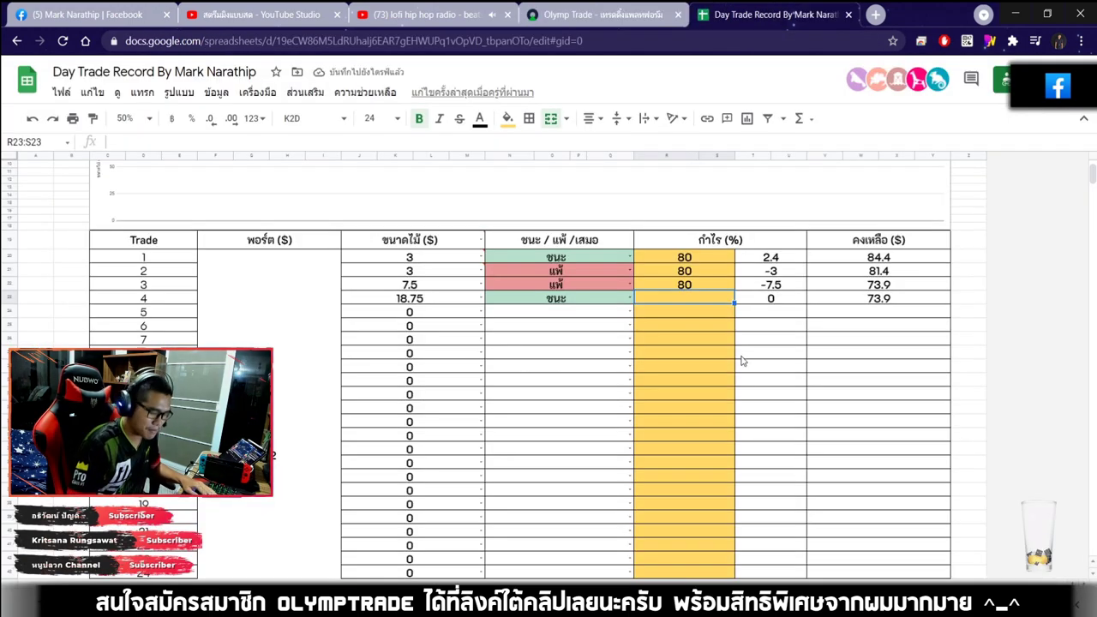
text(80)
key(Return)
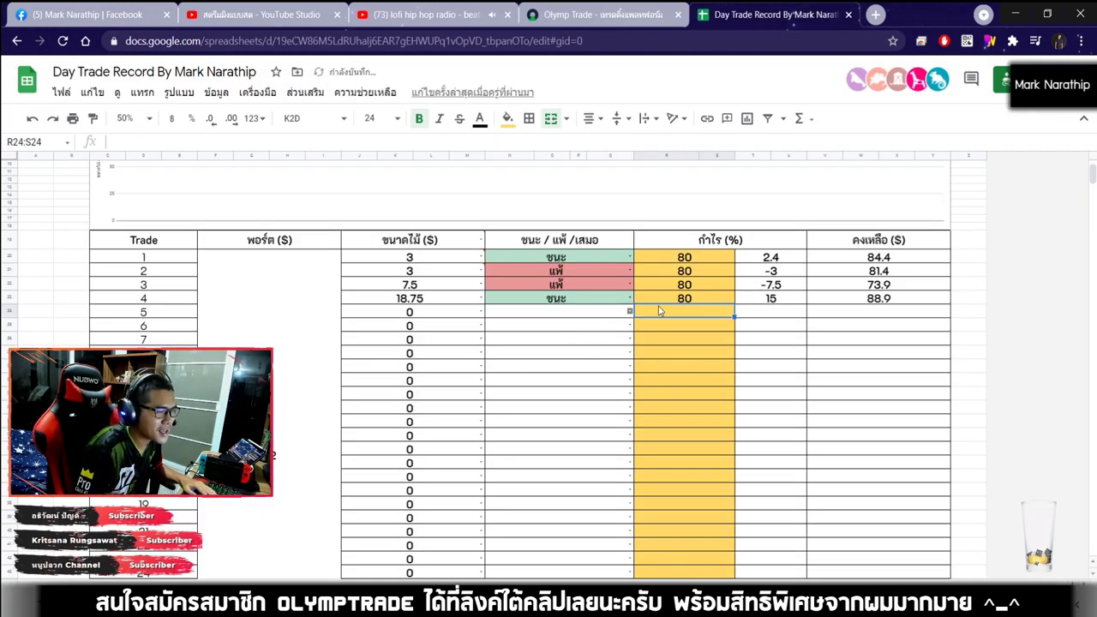
Check trade 4's logged result and the total profit cell in the summary row
click(583, 302)
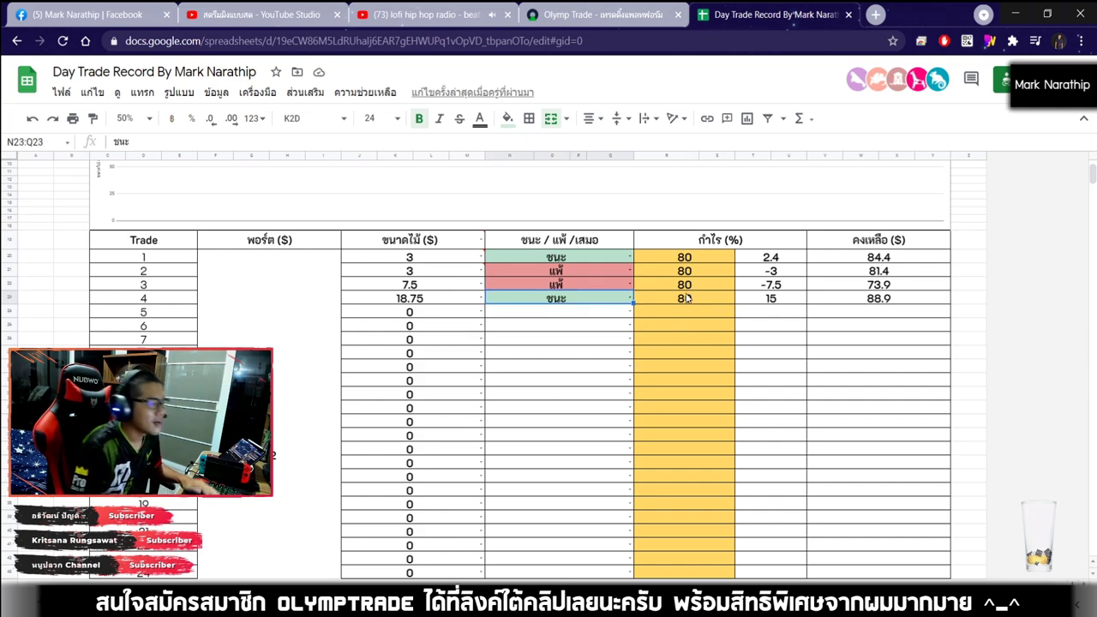
scroll(690, 295, down, 5)
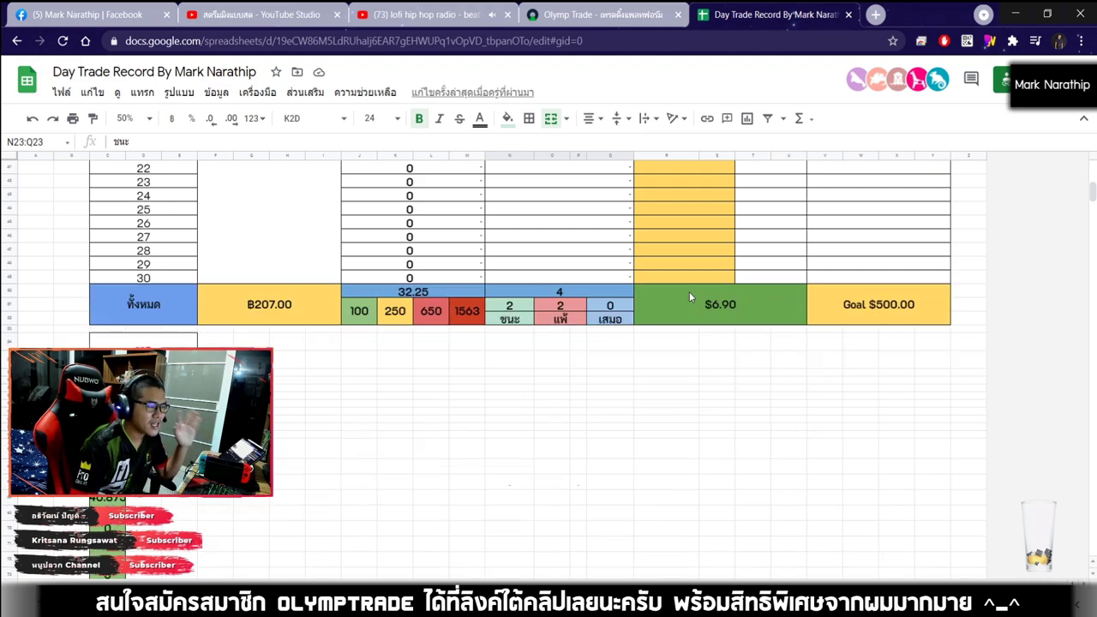
click(722, 268)
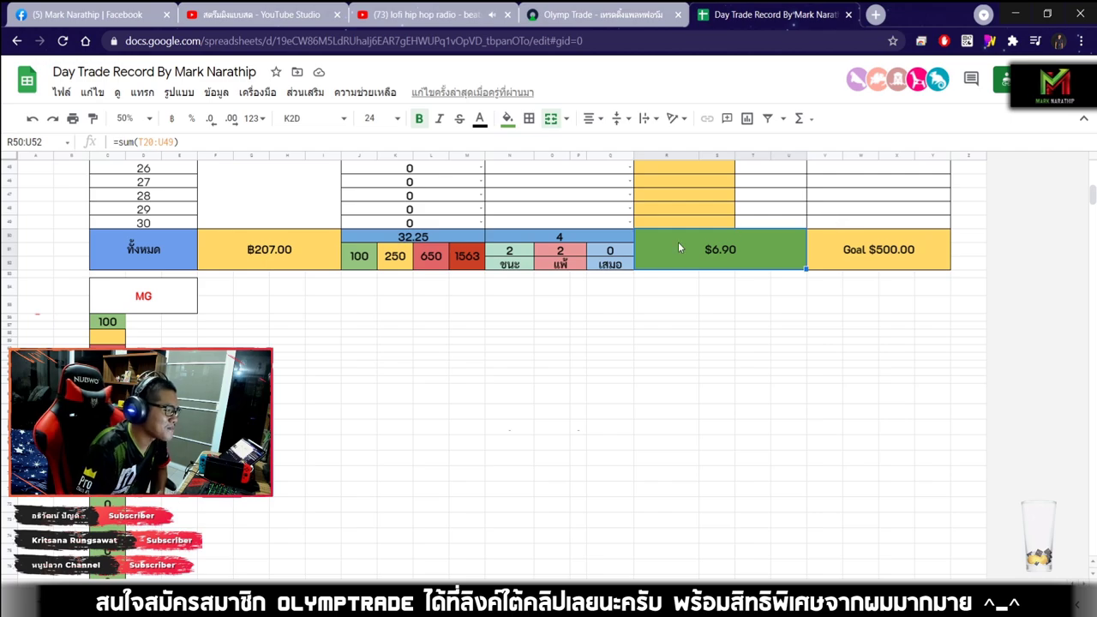
Set the stake of trade 5 to 3 in the trade record
scroll(688, 256, up, 4)
scroll(658, 277, up, 1)
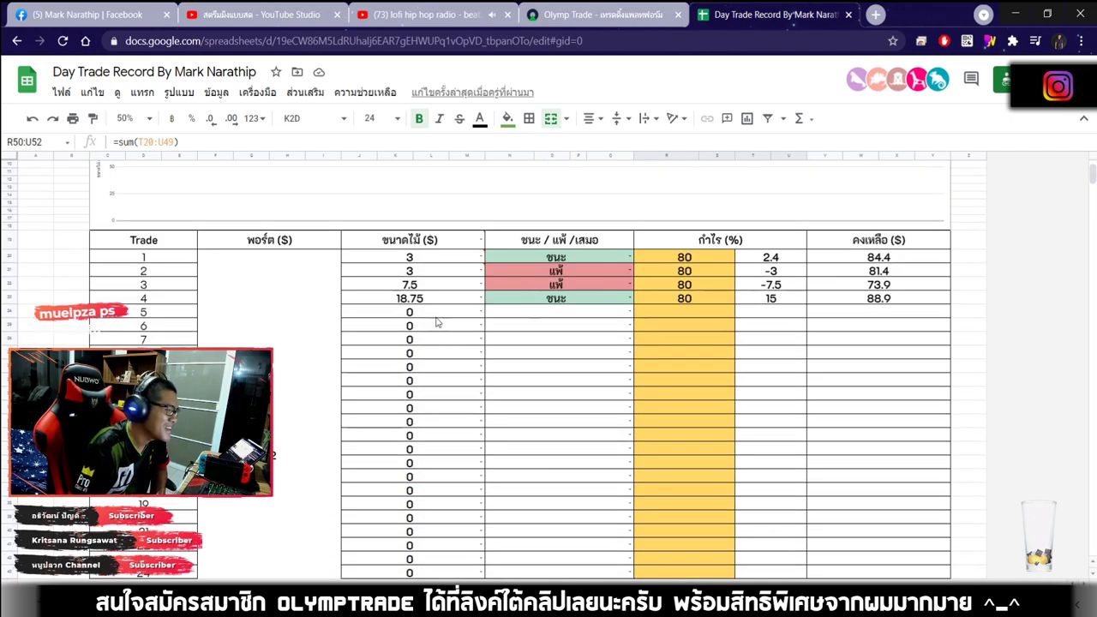
click(405, 313)
text(3)
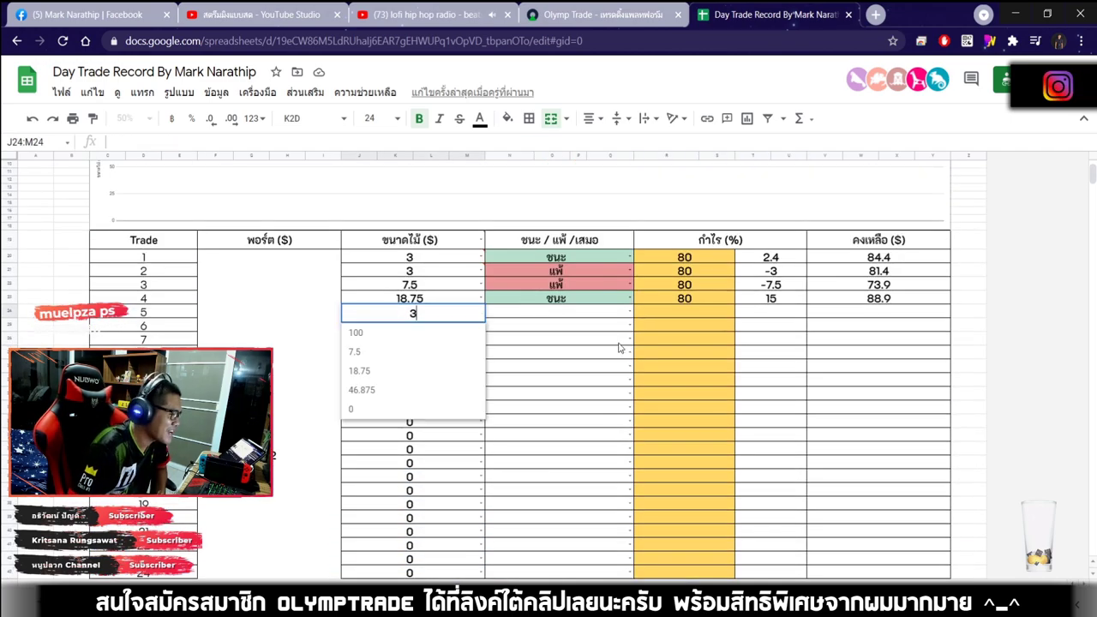
key(Return)
Examine the total profit in the summary row beneath the 30 trades
scroll(690, 304, down, 3)
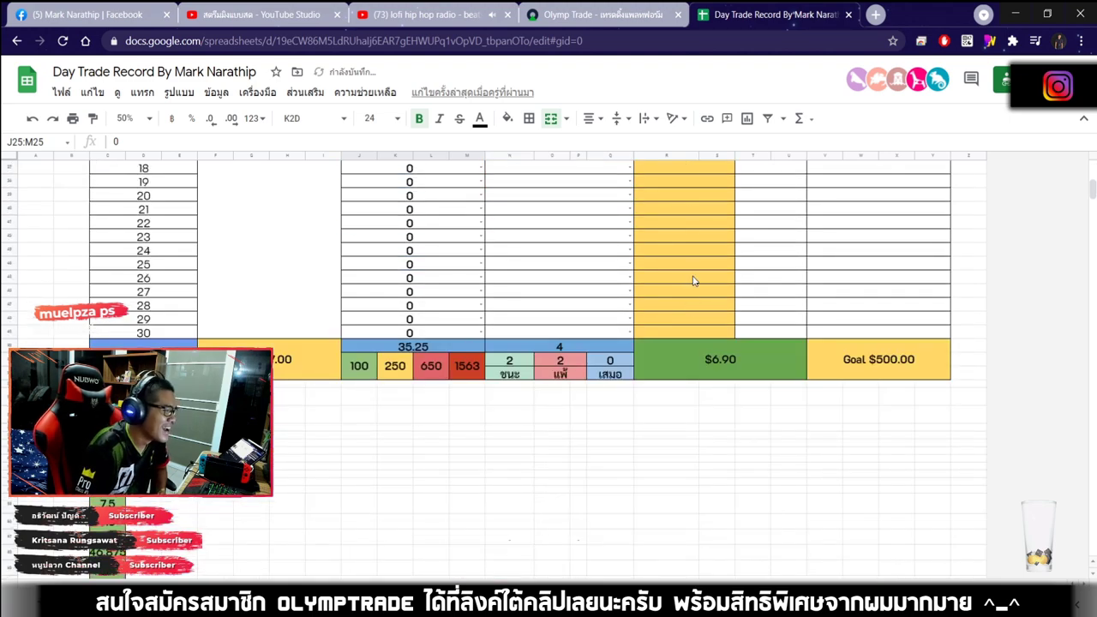
scroll(694, 281, down, 2)
click(698, 243)
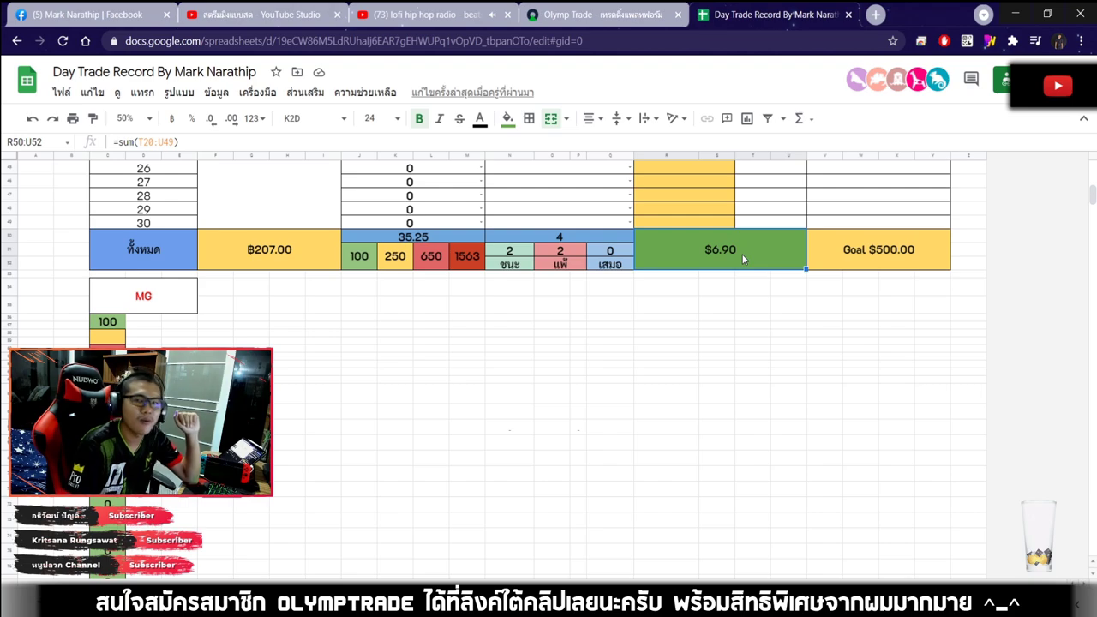
Review the logged stakes and results around trades 4 and 5, along with the balance chart above the table
scroll(727, 240, up, 5)
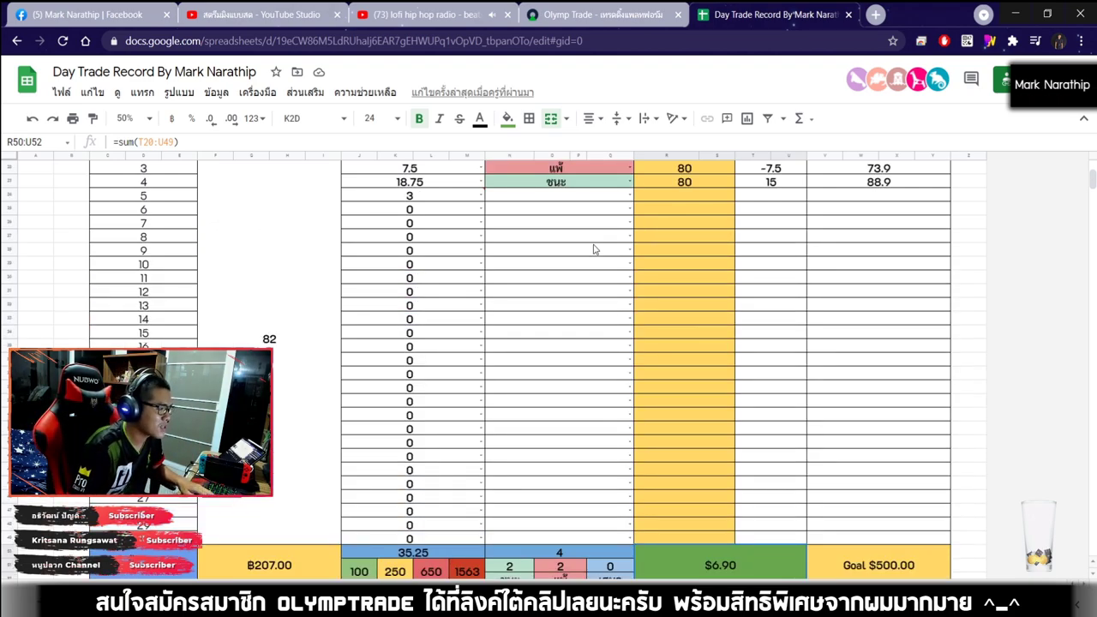
scroll(595, 249, up, 1)
click(437, 251)
scroll(592, 429, down, 5)
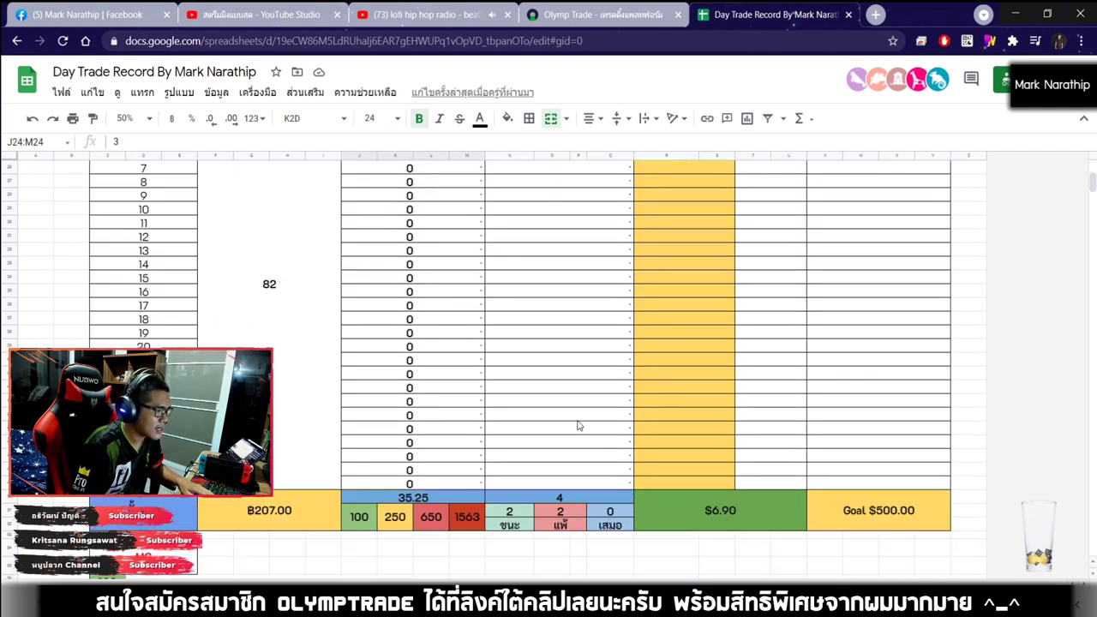
click(581, 439)
scroll(581, 439, up, 6)
click(422, 330)
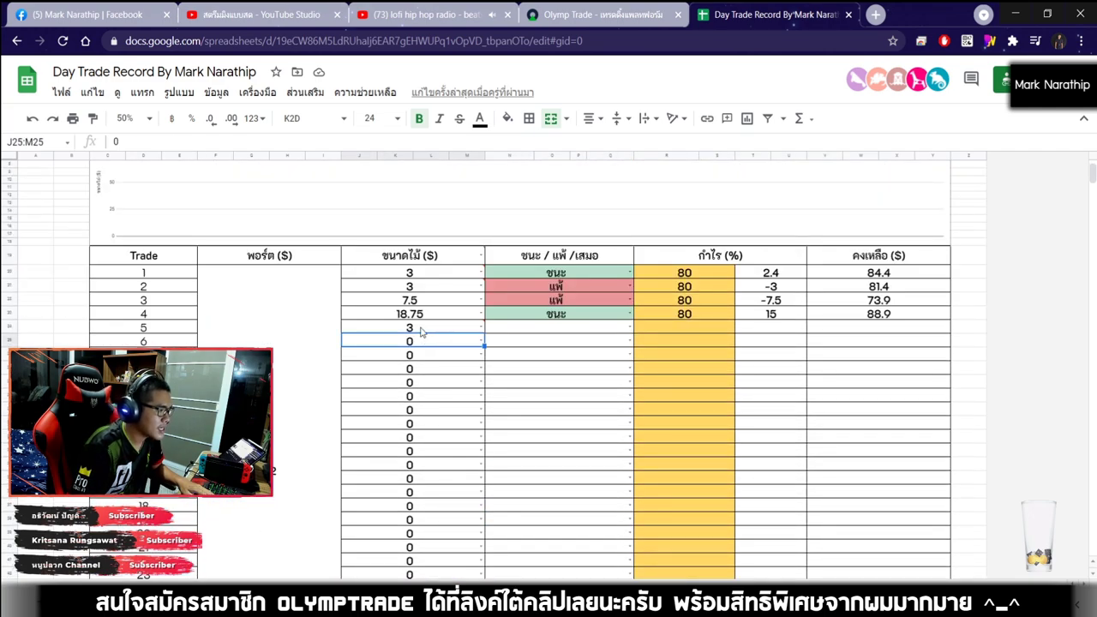
click(615, 303)
click(426, 317)
scroll(580, 356, down, 1)
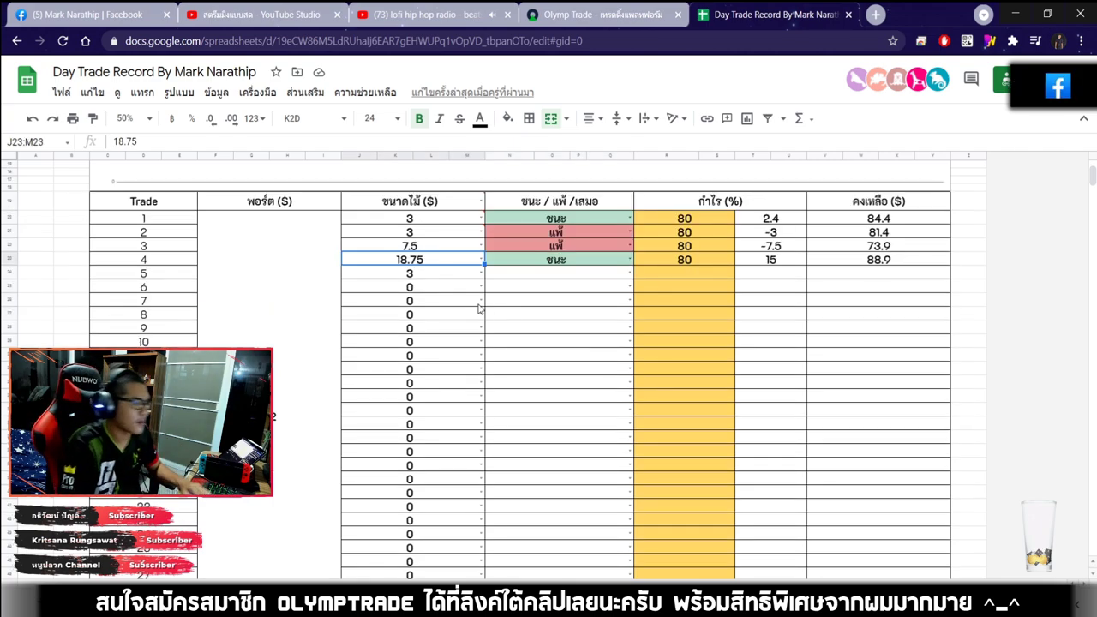
mouse_move(414, 276)
click(715, 290)
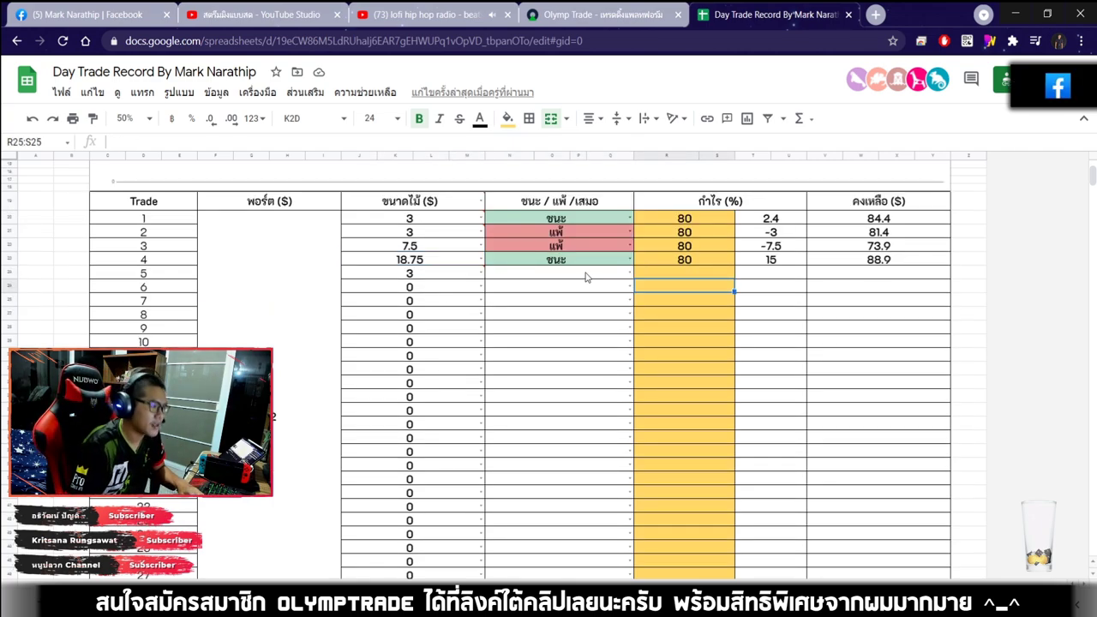
click(586, 276)
scroll(607, 335, up, 2)
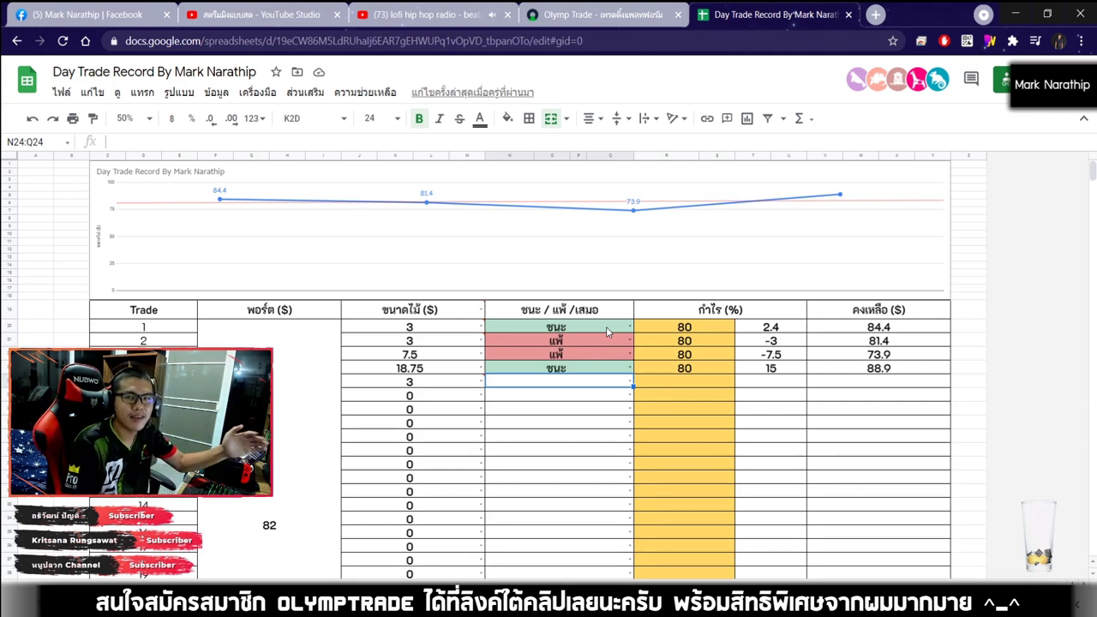
Switch to Olymp Trade to examine the wider Gold OTC price trend and return to the trade record
click(600, 14)
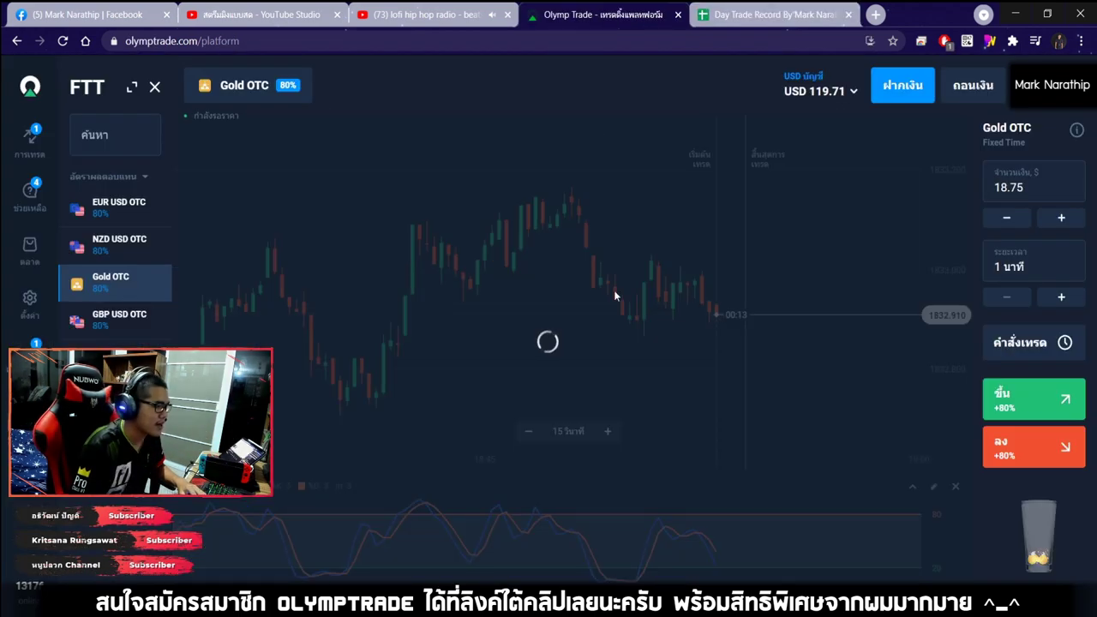
scroll(744, 172, down, 3)
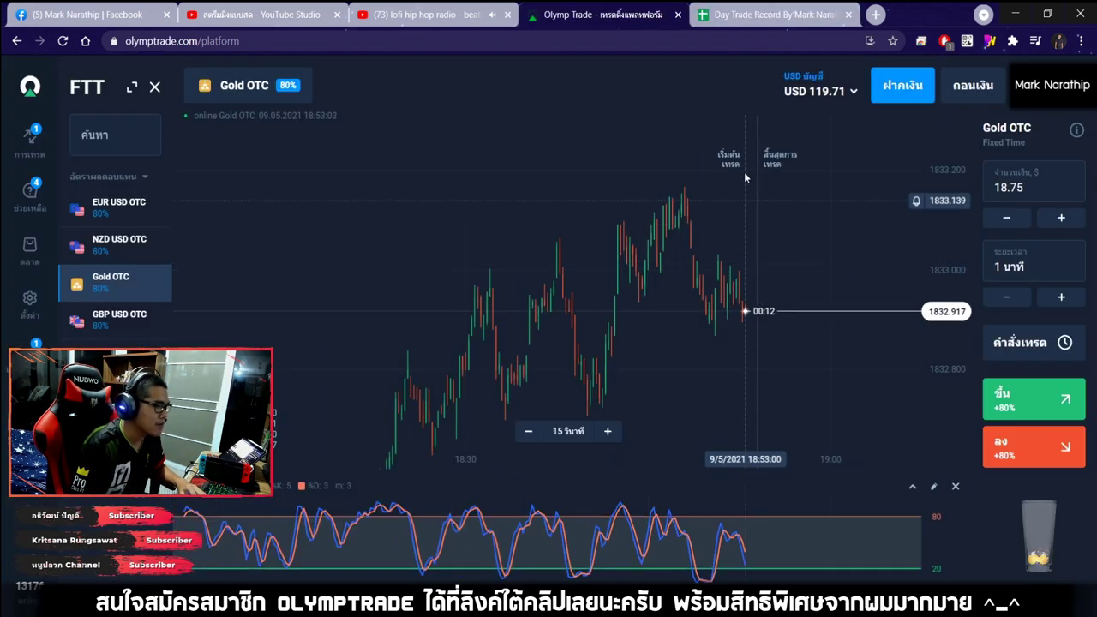
click(740, 17)
scroll(651, 245, down, 5)
scroll(651, 245, up, 5)
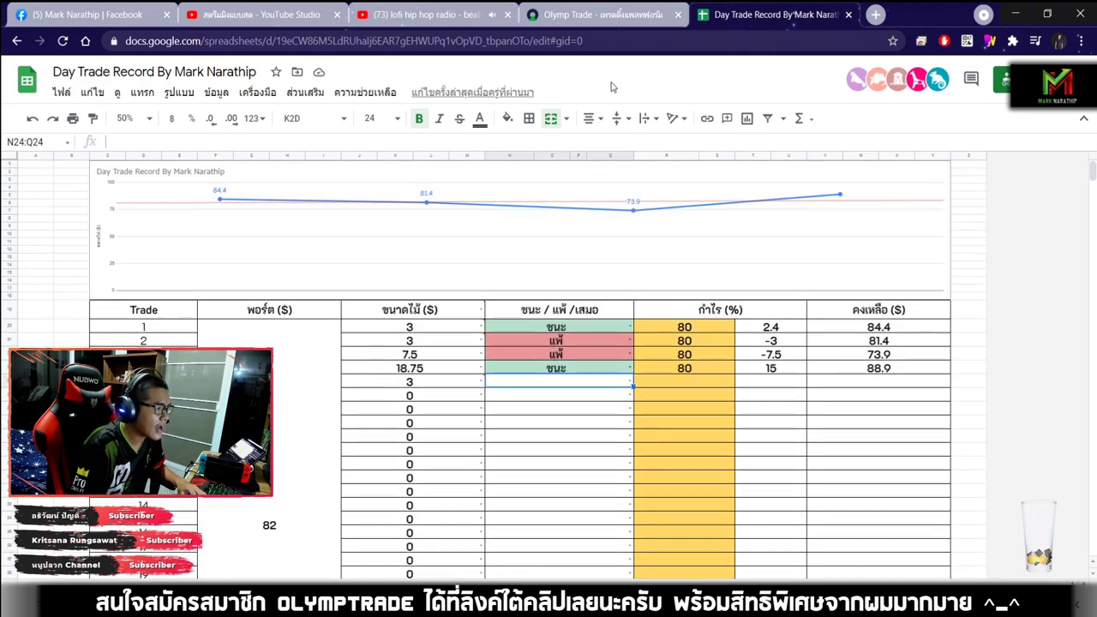
Switch to Olymp Trade, set the amount to $3, and place a 1-minute up (ขึ้น) trade on Gold OTC
click(590, 14)
drag(609, 232, 213, 216)
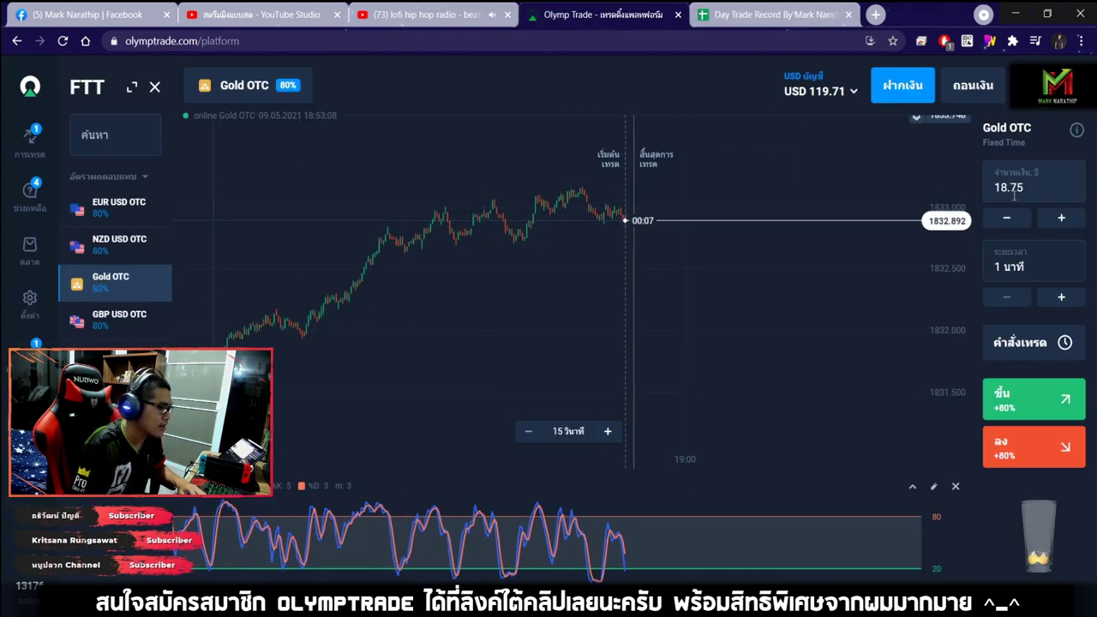
click(1040, 187)
text(3)
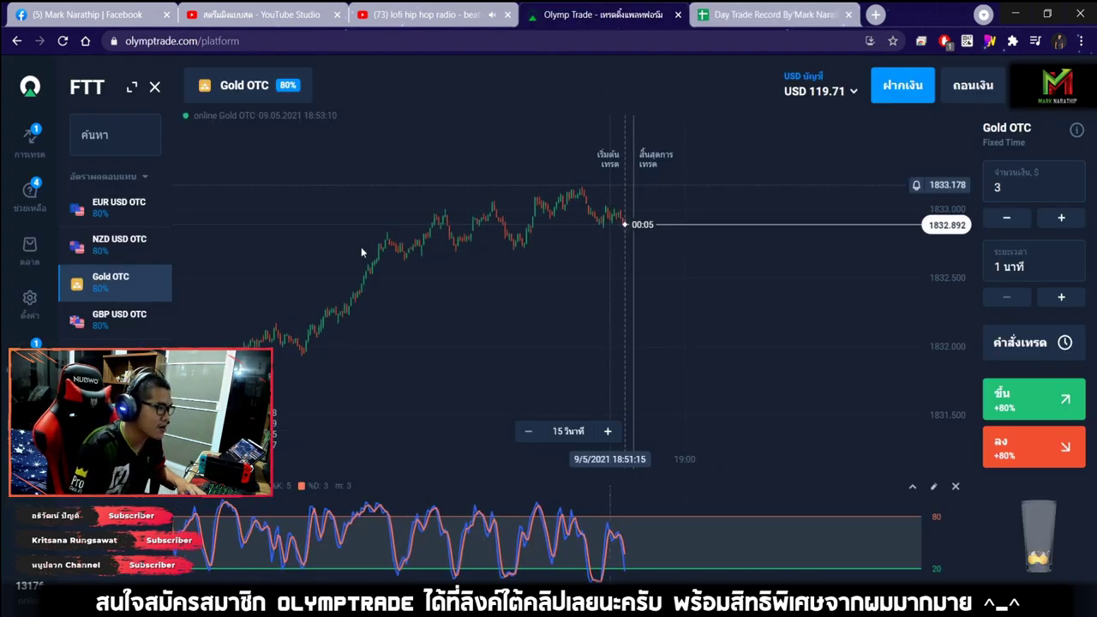
click(130, 317)
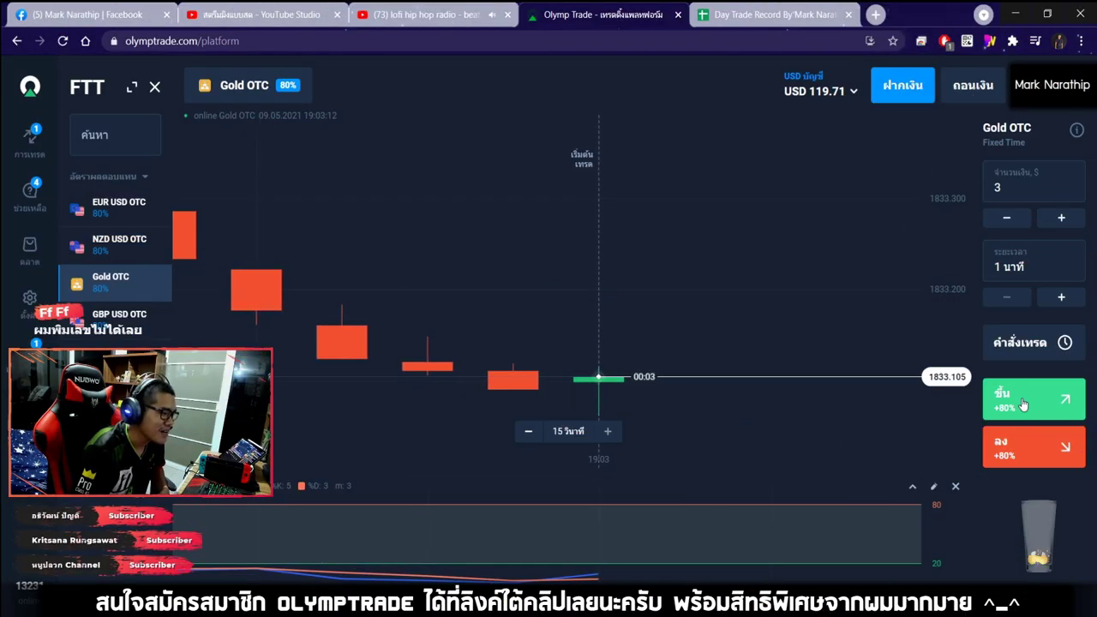
click(1023, 403)
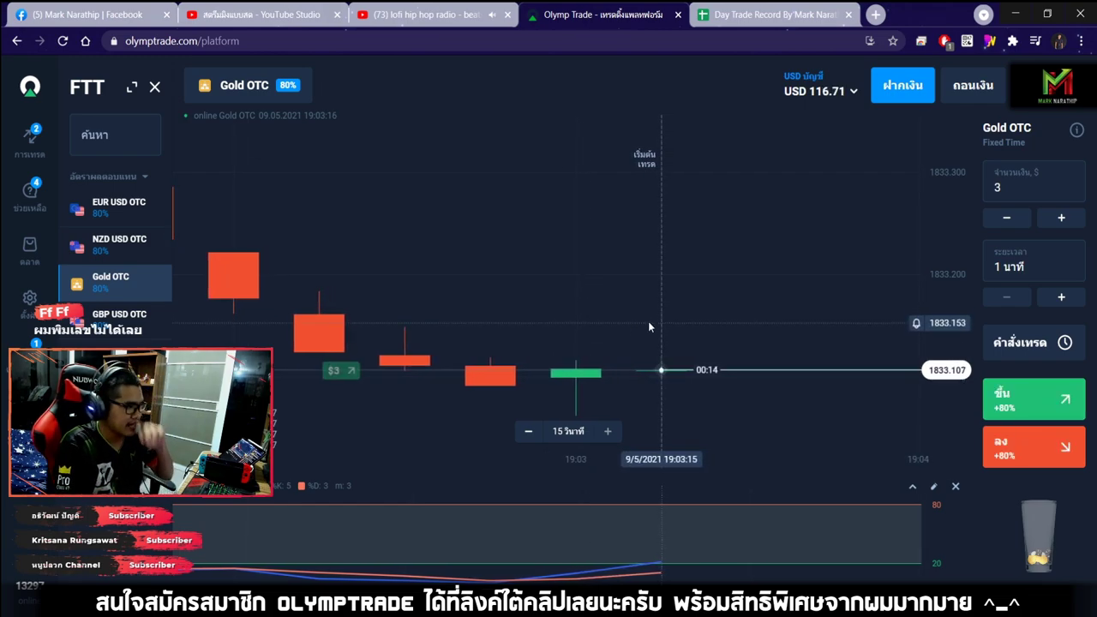
scroll(580, 304, down, 5)
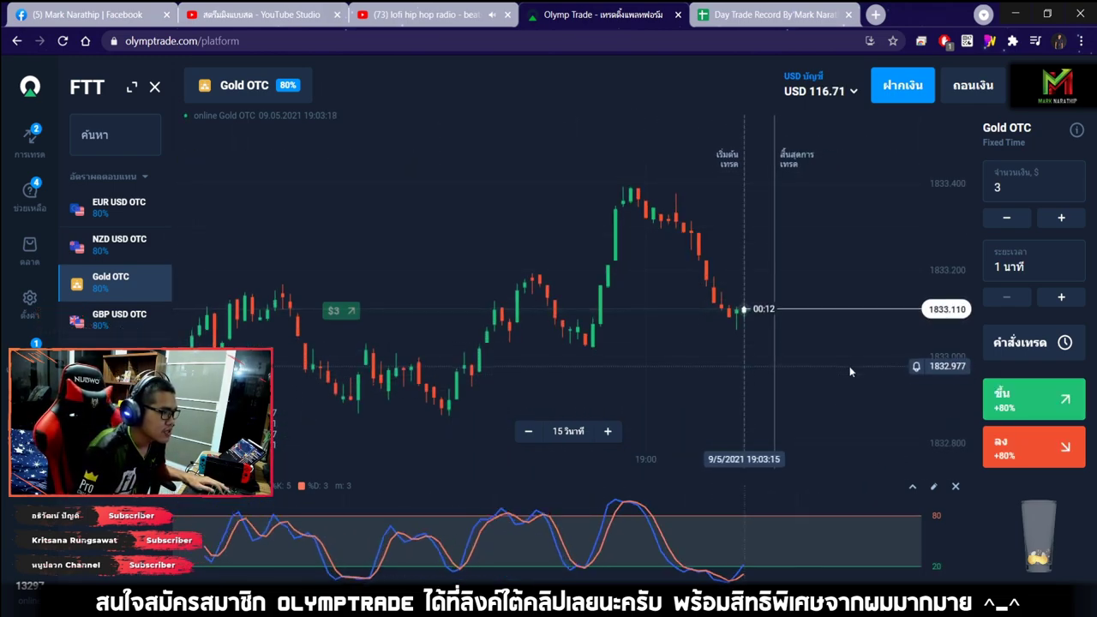
Examine the wider Gold OTC price trend, check the trade record sheet, and return to the Olymp Trade chart
scroll(775, 356, down, 5)
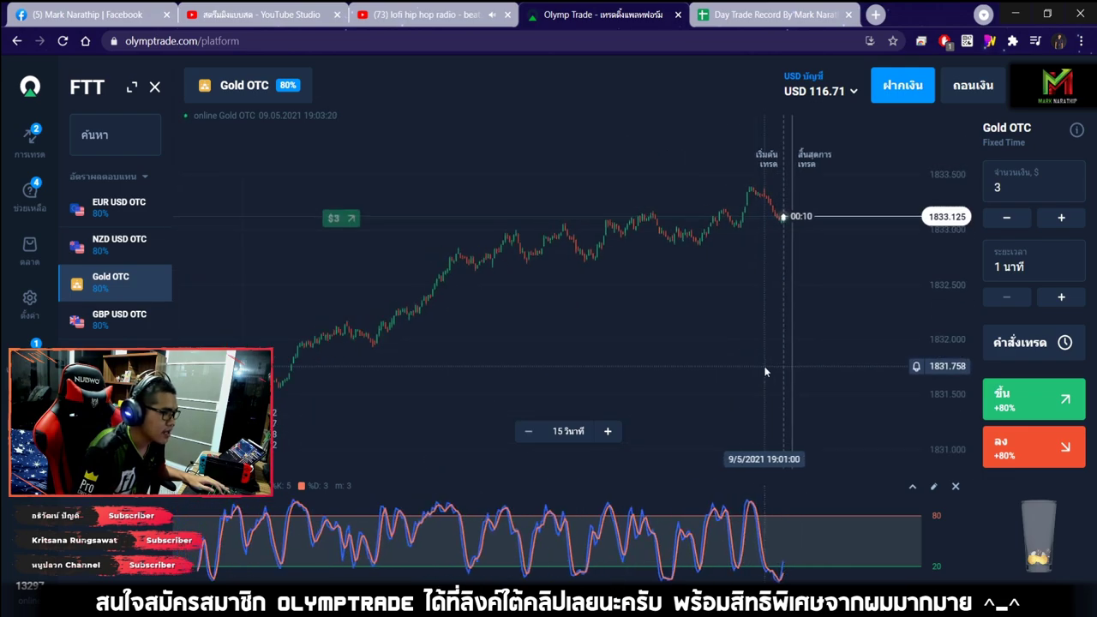
drag(654, 359, 710, 336)
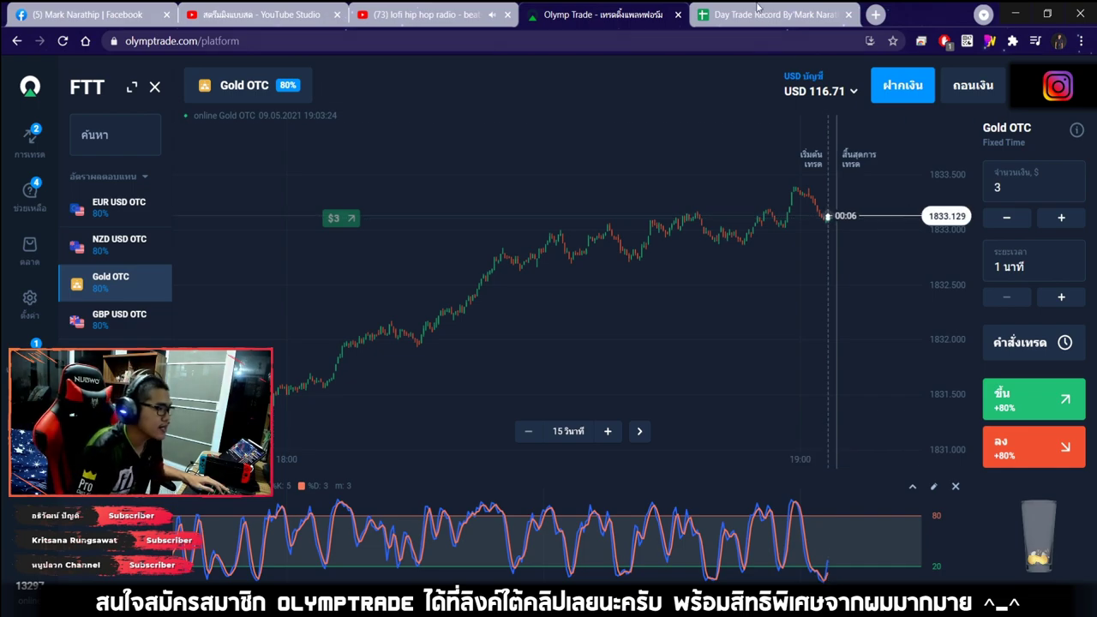
key(ctrl+Tab)
scroll(554, 252, down, 5)
scroll(554, 252, up, 5)
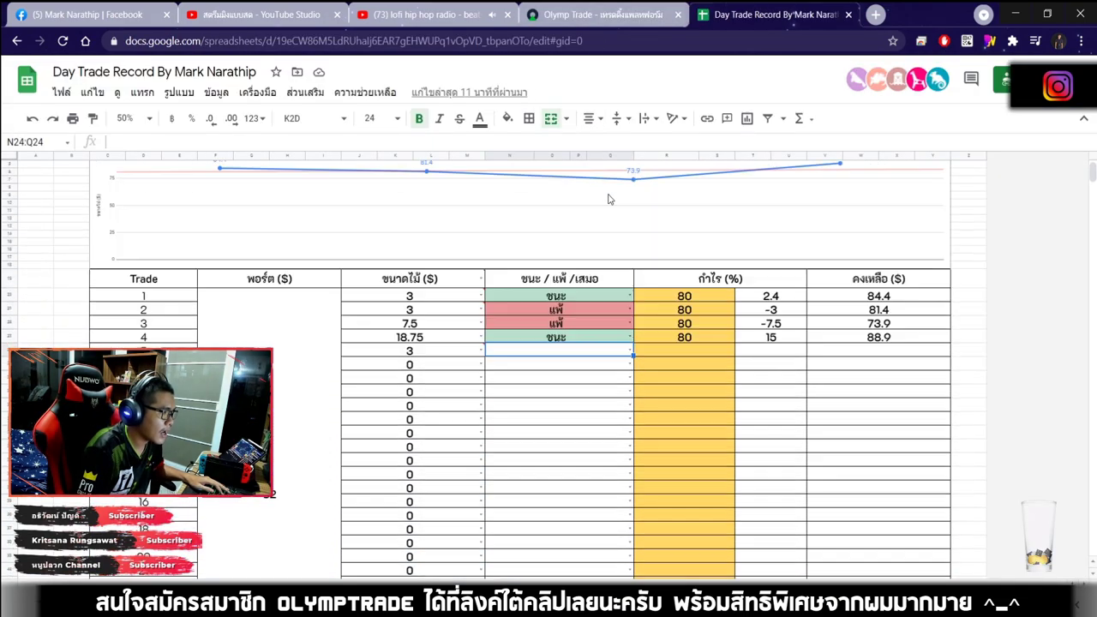
click(602, 20)
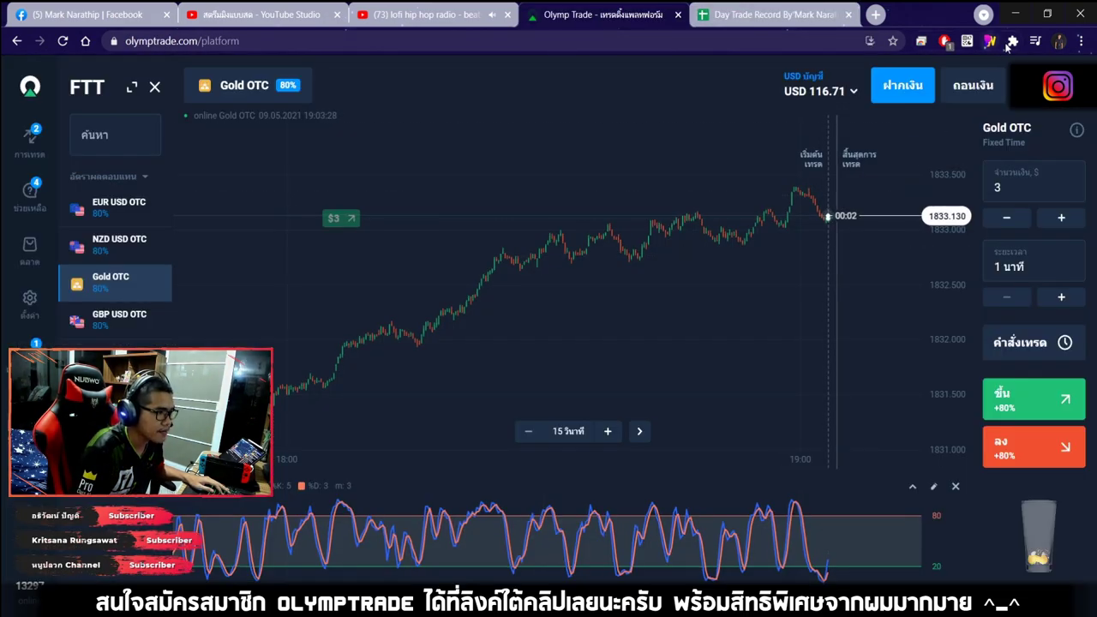
Draw an upward arrow with the pen beneath the rising Gold OTC price trend, and clear the annotation
key(ctrl+alt+g)
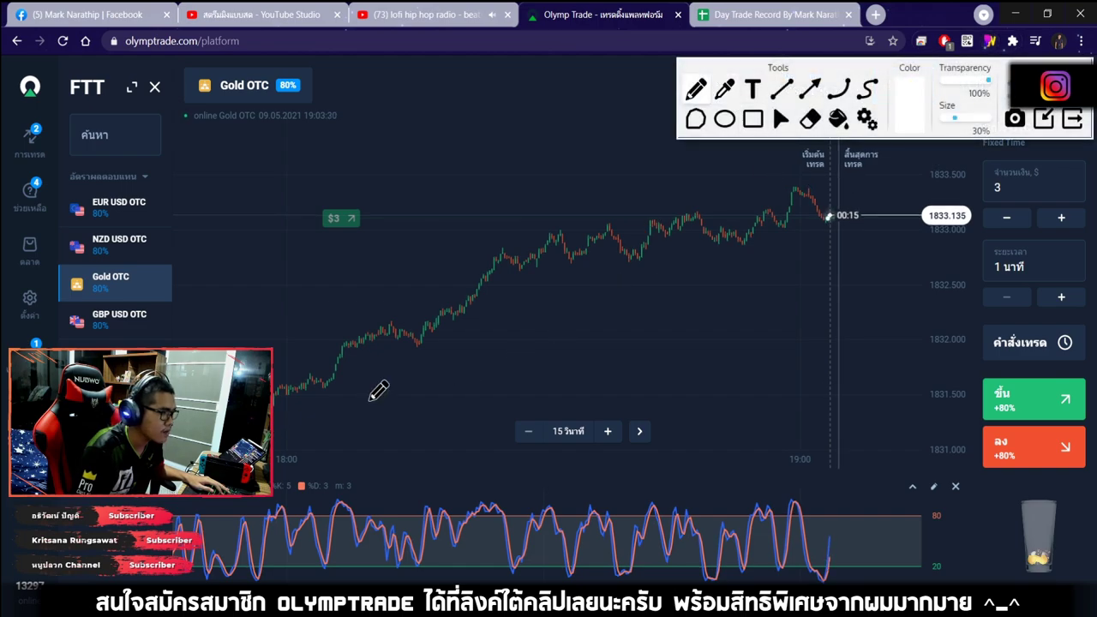
drag(351, 396, 804, 274)
drag(730, 255, 737, 319)
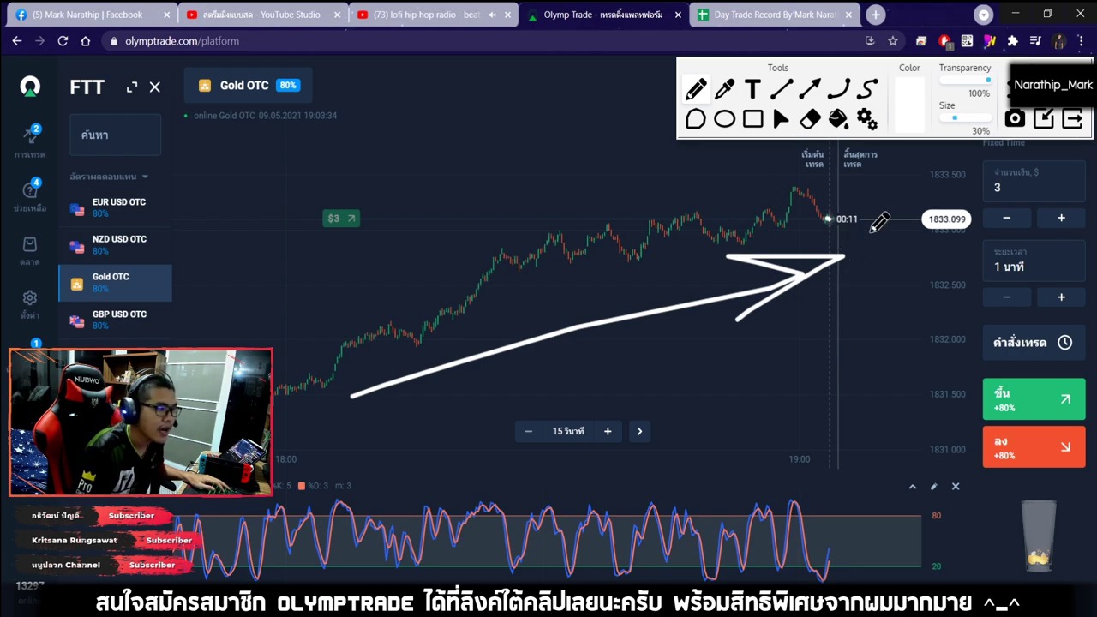
click(1073, 118)
click(781, 119)
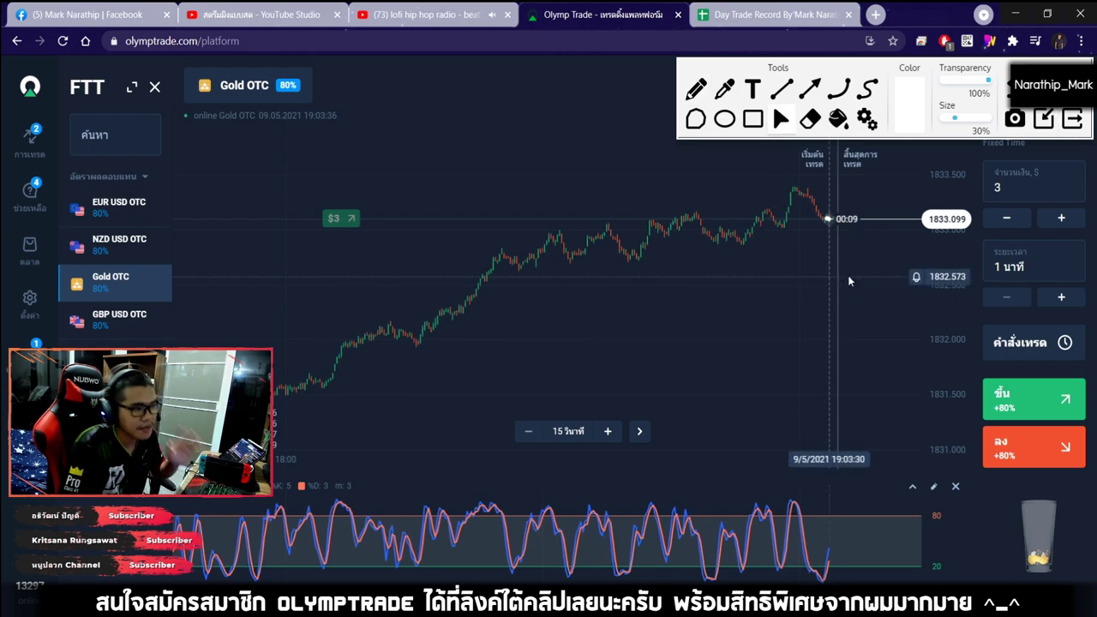
Draw a downward arrow with the pen along the falling candles after the Gold OTC peak
scroll(848, 275, up, 5)
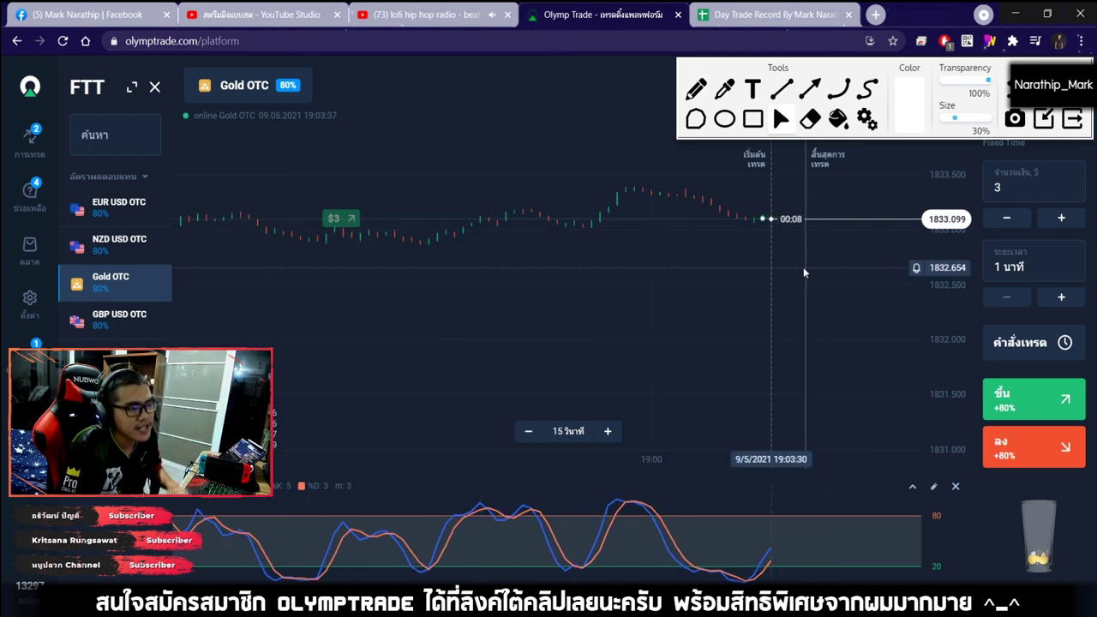
click(696, 88)
mouse_move(310, 182)
mouse_down()
mouse_move(608, 343)
mouse_move(561, 360)
mouse_move(472, 343)
mouse_up()
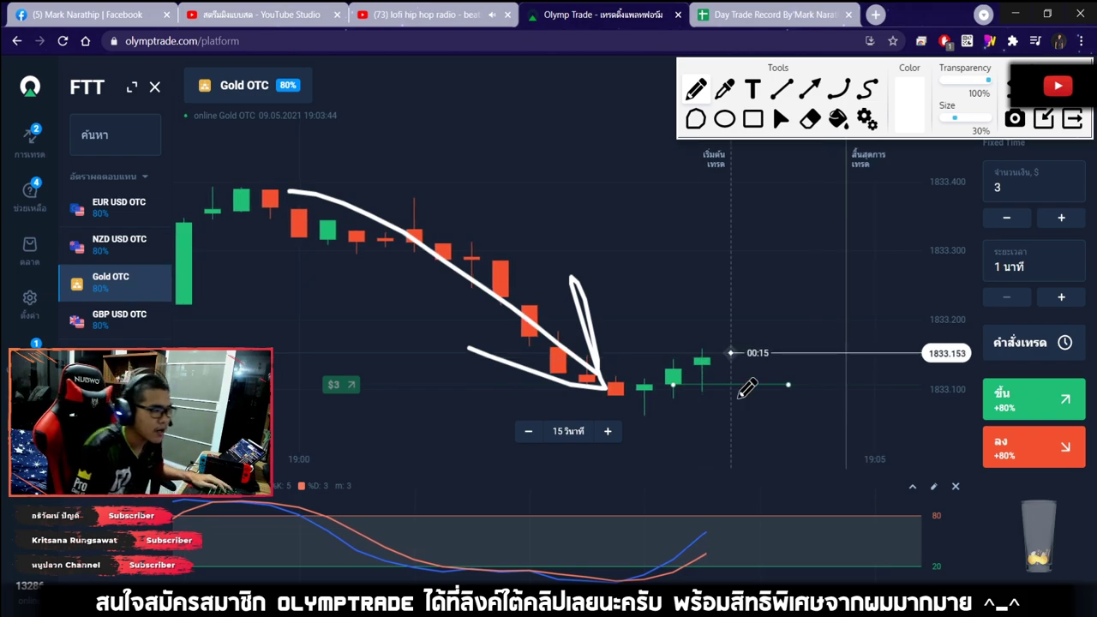
Draw three upward arrows beside the latest candles, mark the lower oscillator crossover, and close the annotation overlay
drag(744, 410, 874, 225)
drag(800, 223, 879, 257)
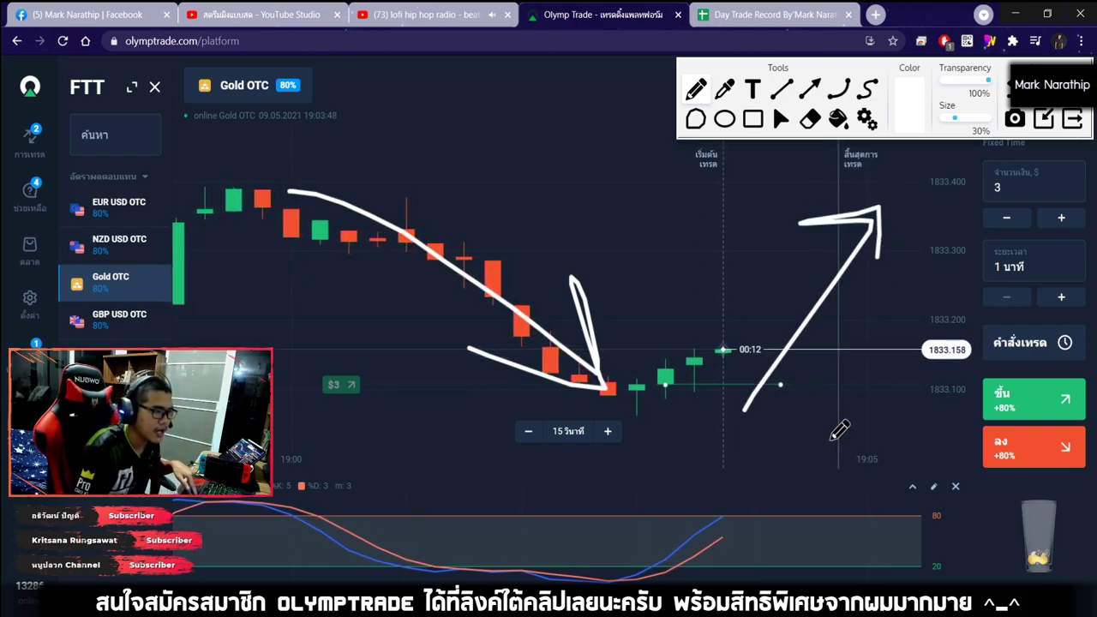
drag(829, 437, 873, 278)
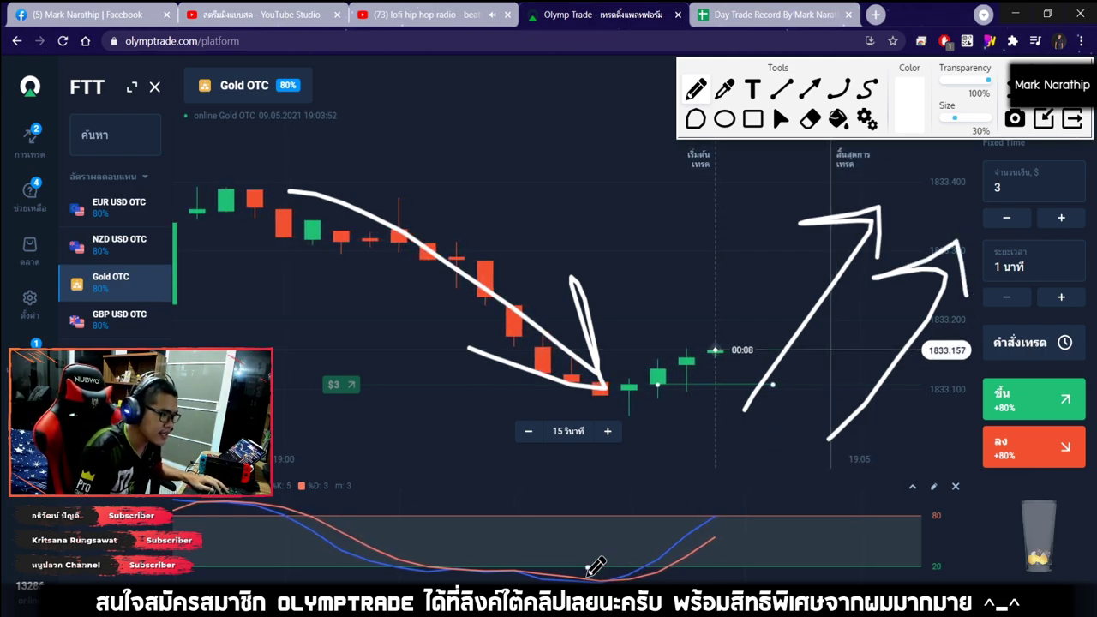
mouse_move(591, 567)
mouse_down()
mouse_move(643, 572)
mouse_move(577, 564)
mouse_up()
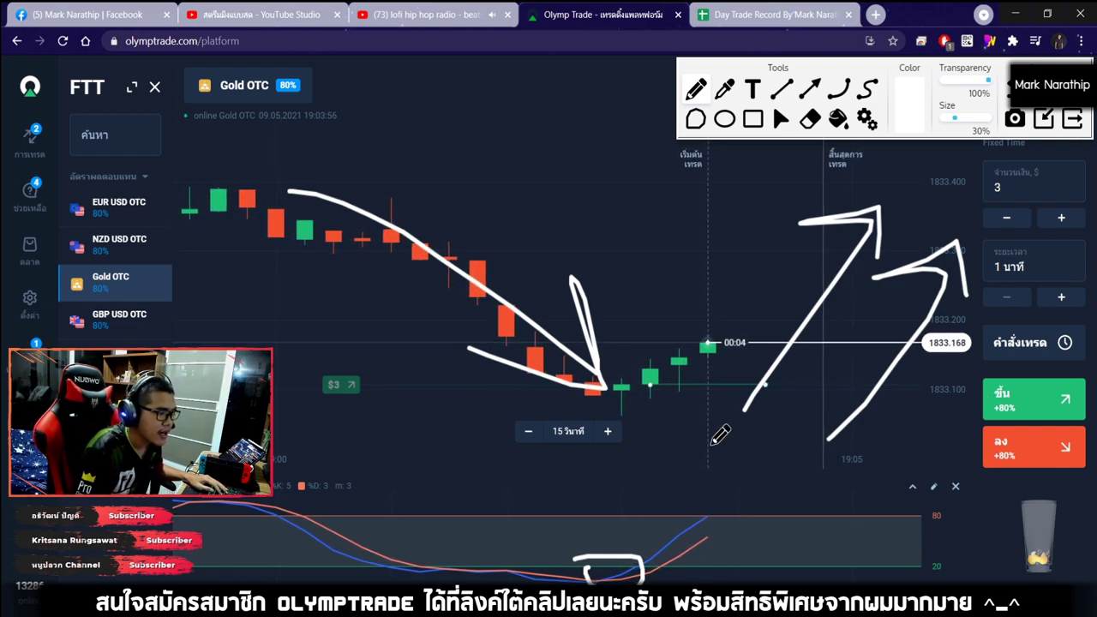
mouse_move(654, 408)
mouse_down()
mouse_move(711, 297)
mouse_move(708, 222)
mouse_move(772, 196)
mouse_move(768, 249)
mouse_up()
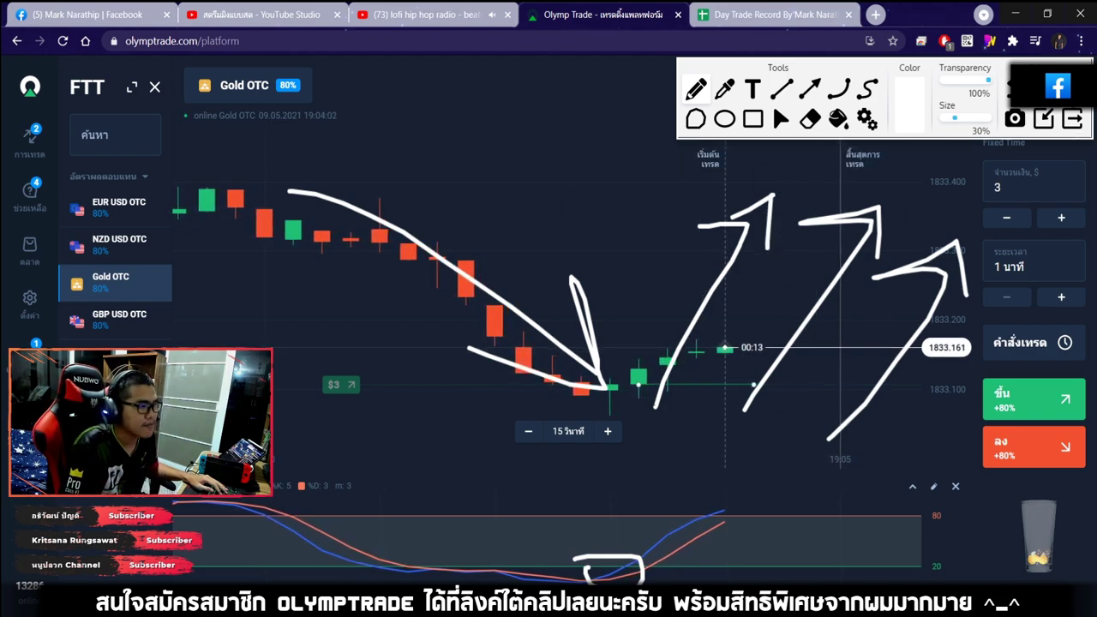
key(Escape)
Follow the open $3 up trade on the Gold OTC chart through to its expiry
scroll(805, 267, up, 2)
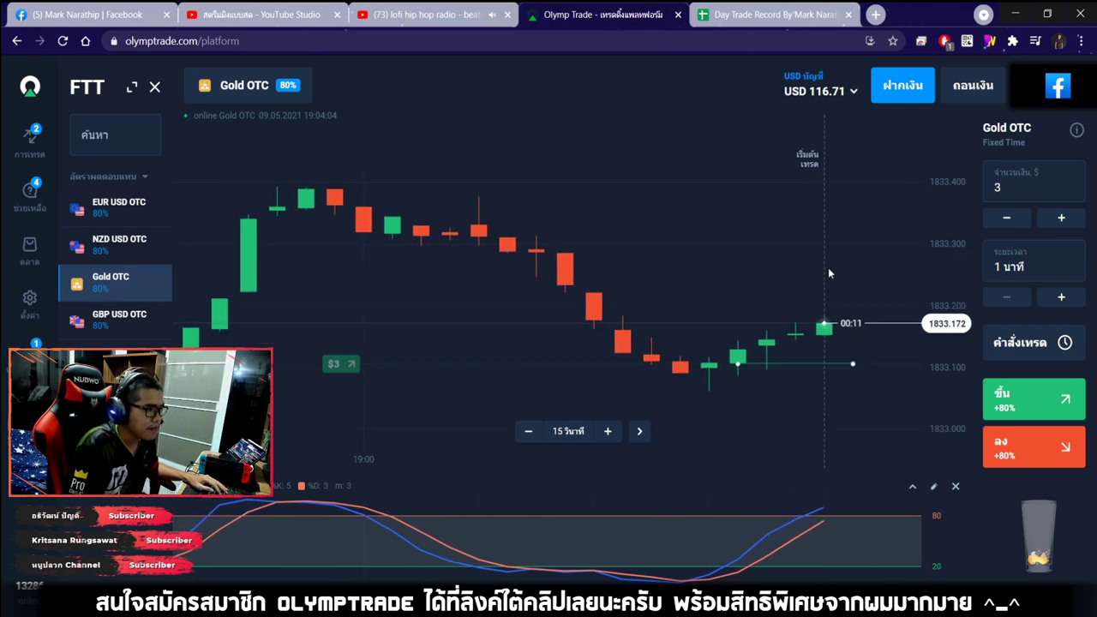
drag(828, 267, 660, 246)
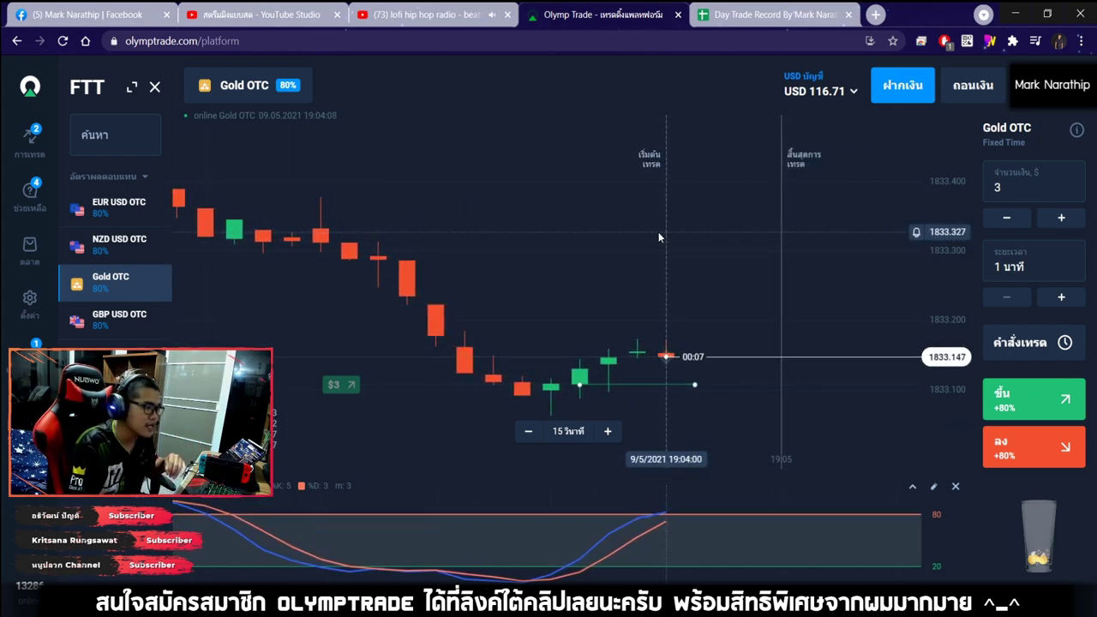
scroll(666, 268, up, 1)
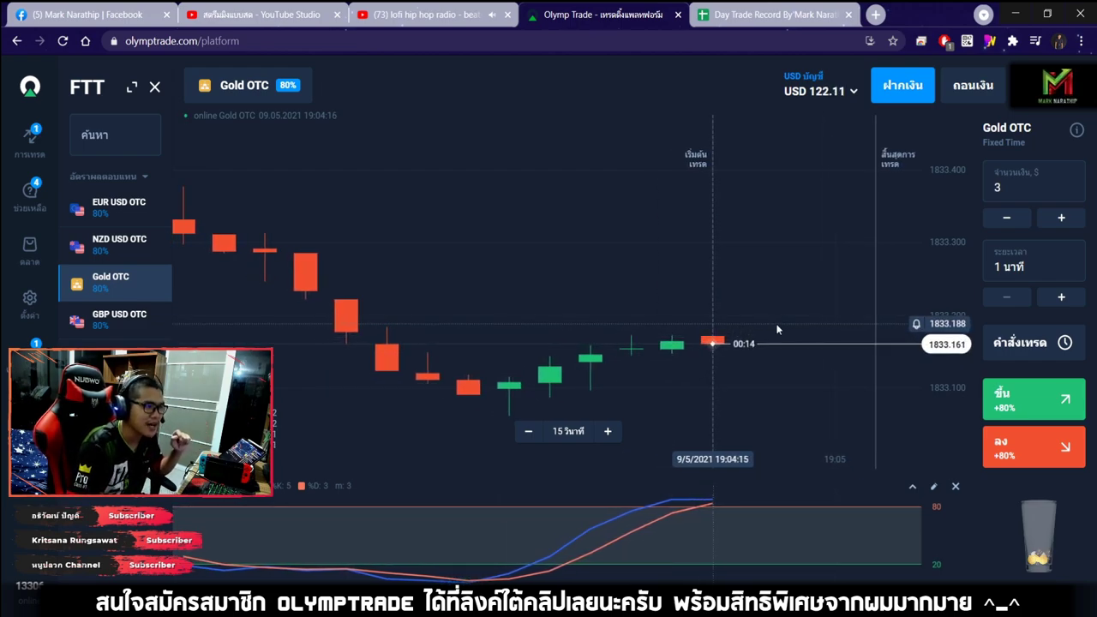
scroll(766, 339, down, 5)
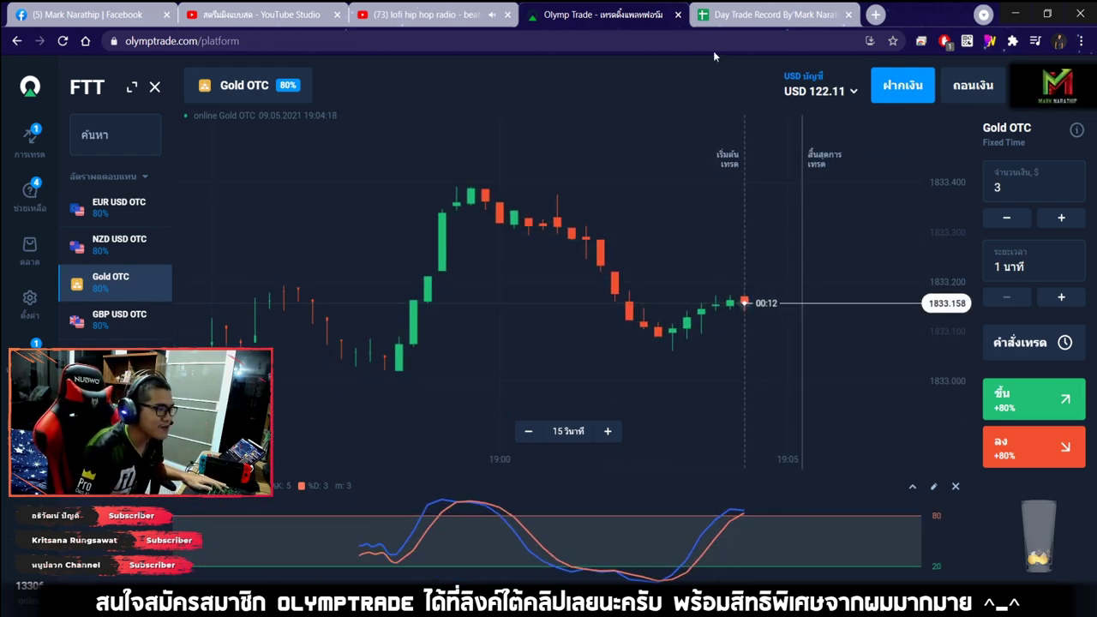
Switch to the day trade record sheet and set trade 5's result to ชนะ (win)
click(725, 15)
scroll(642, 377, down, 10)
scroll(639, 373, up, 10)
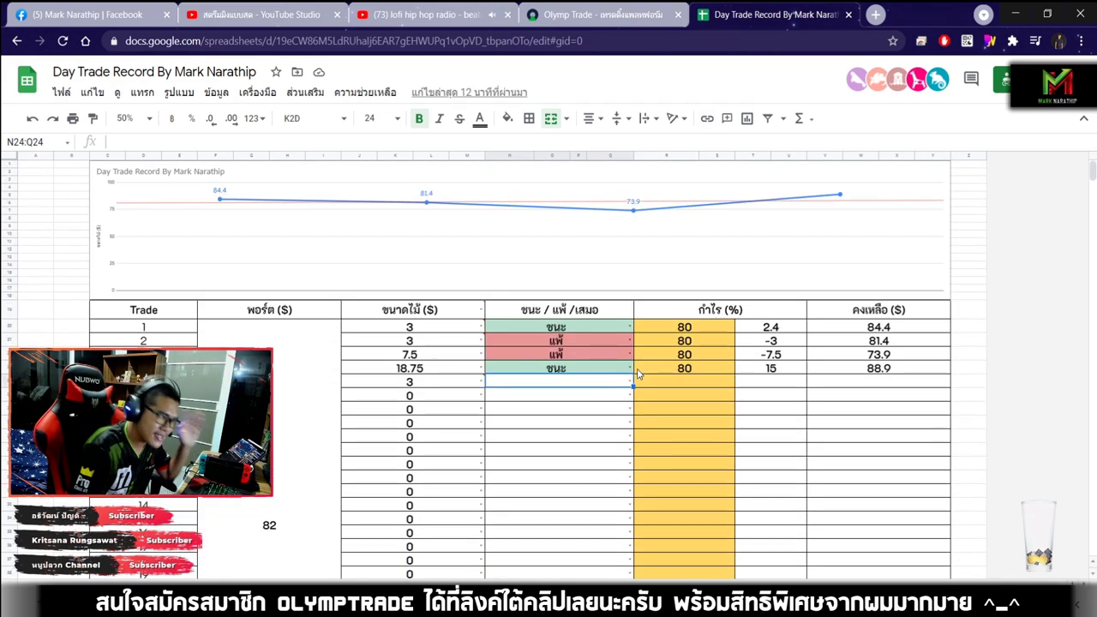
double_click(534, 384)
click(504, 404)
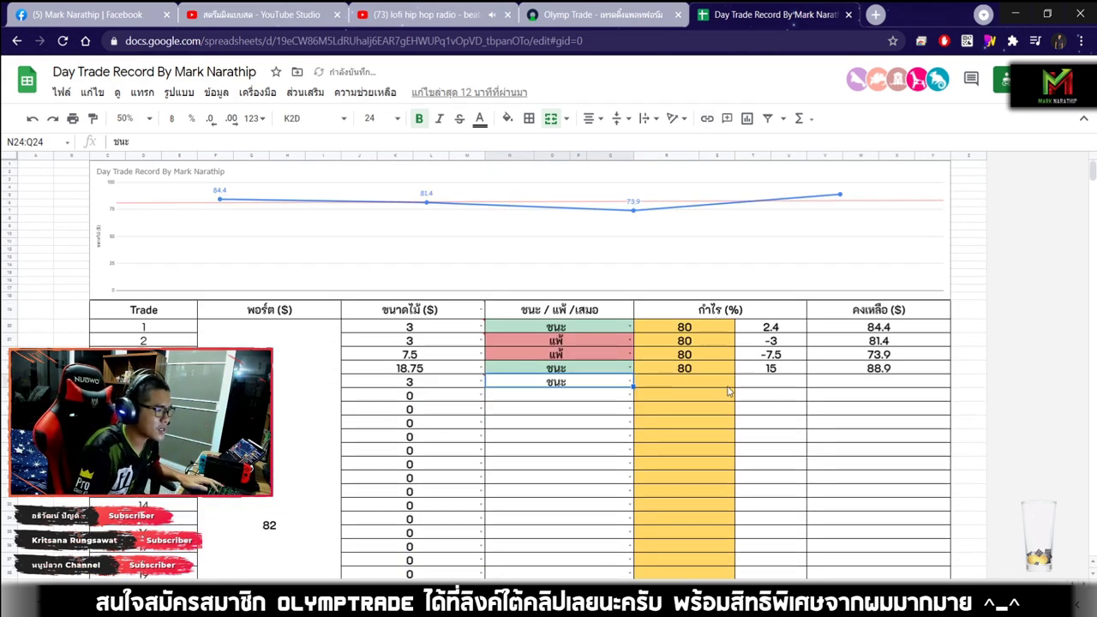
Dismiss the closed-trade notification in Olymp Trade and enter 80 as trade 5's profit rate in the trade record
click(601, 21)
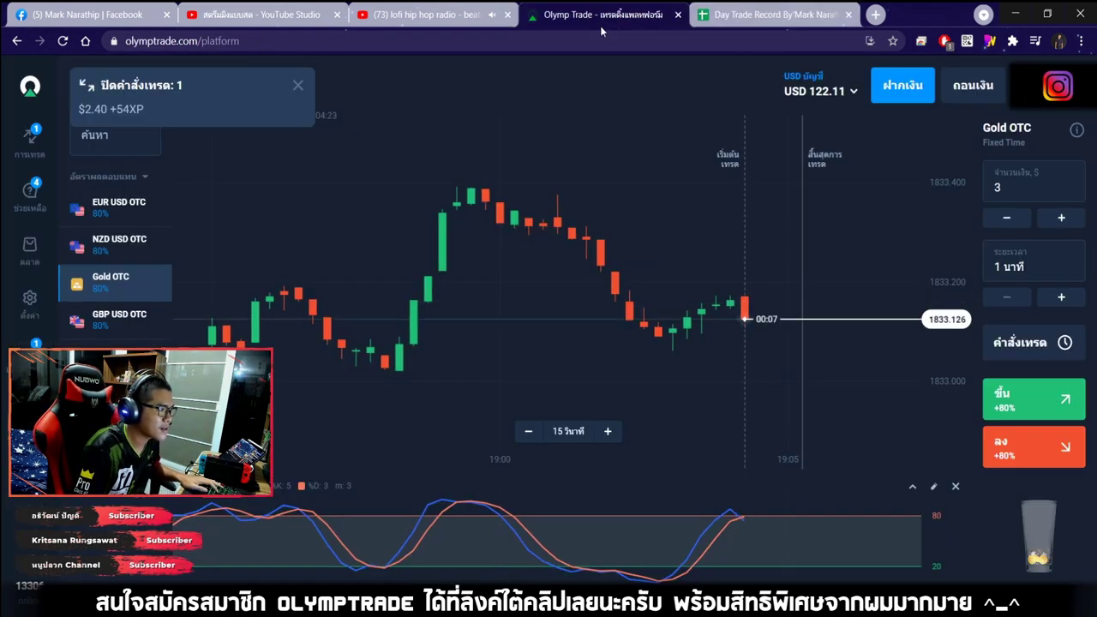
click(297, 85)
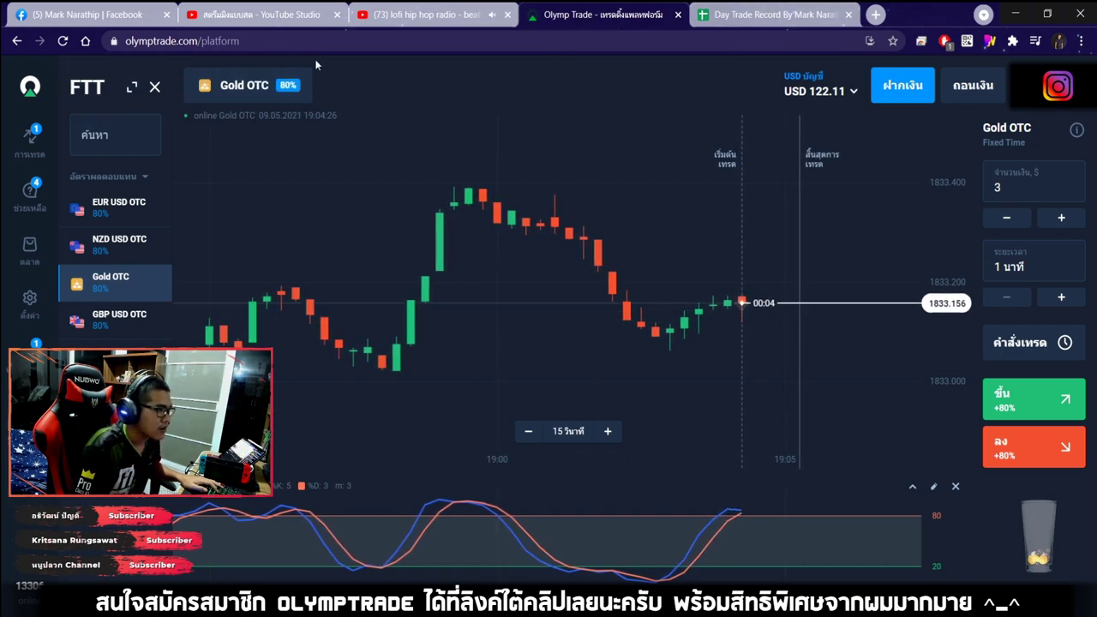
click(772, 18)
text(80)
key(Return)
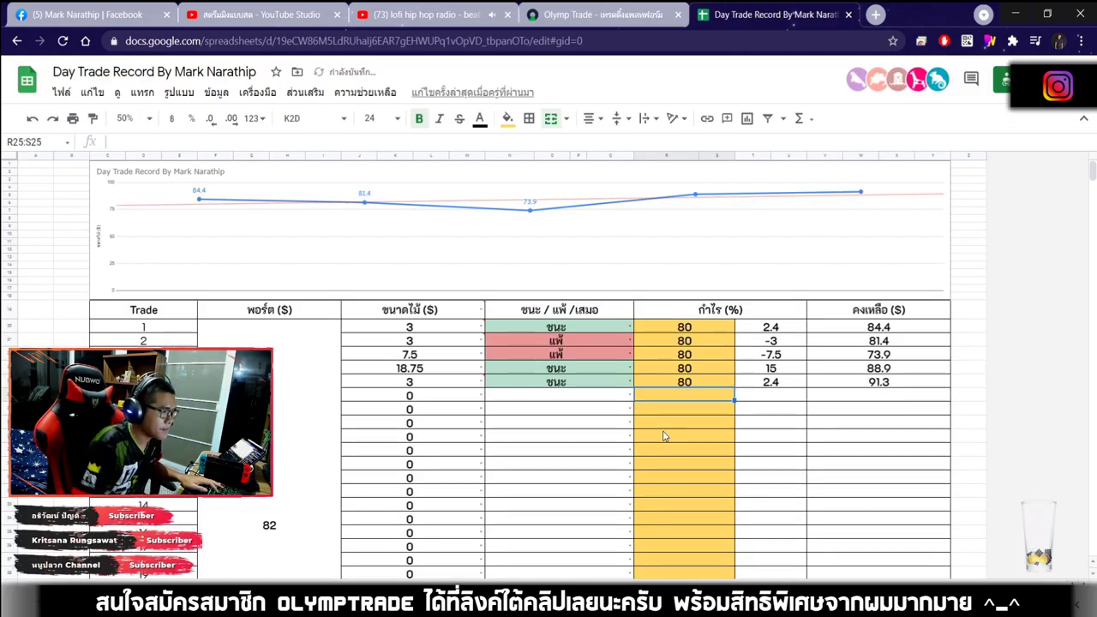
Examine the total profit cell in the summary row and compare it with the logged trades
scroll(665, 437, down, 5)
click(728, 277)
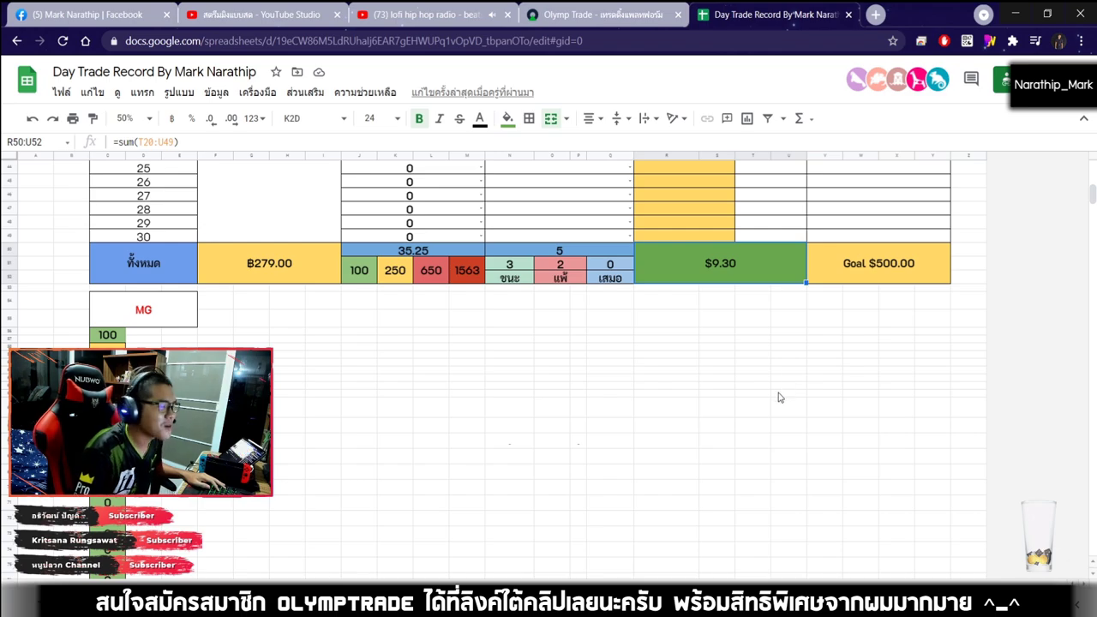
scroll(776, 398, up, 8)
scroll(775, 399, down, 7)
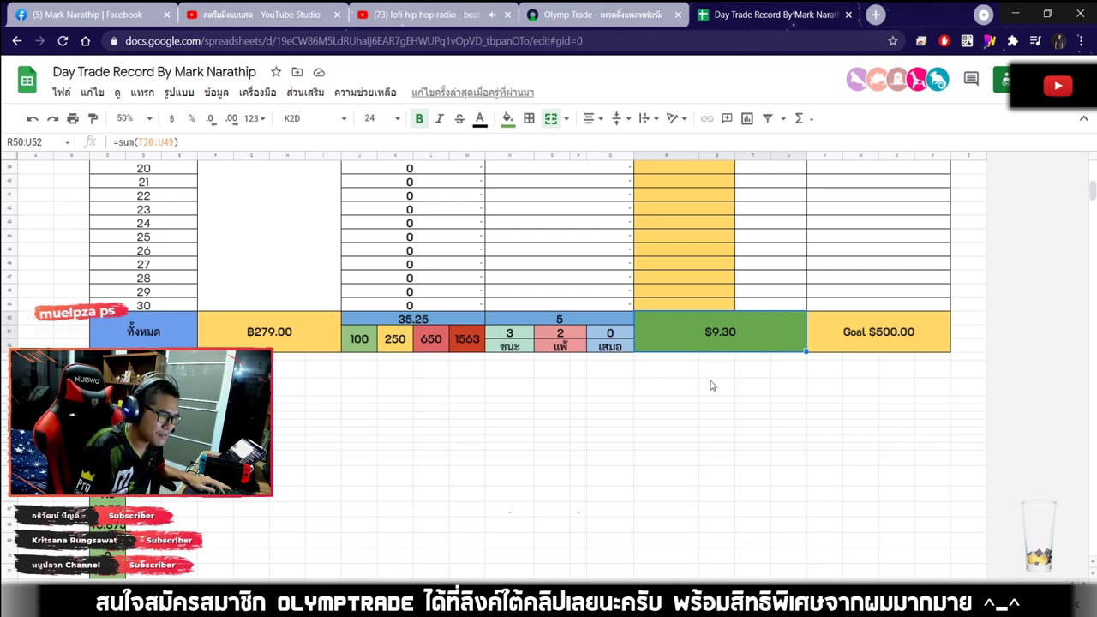
scroll(698, 313, up, 5)
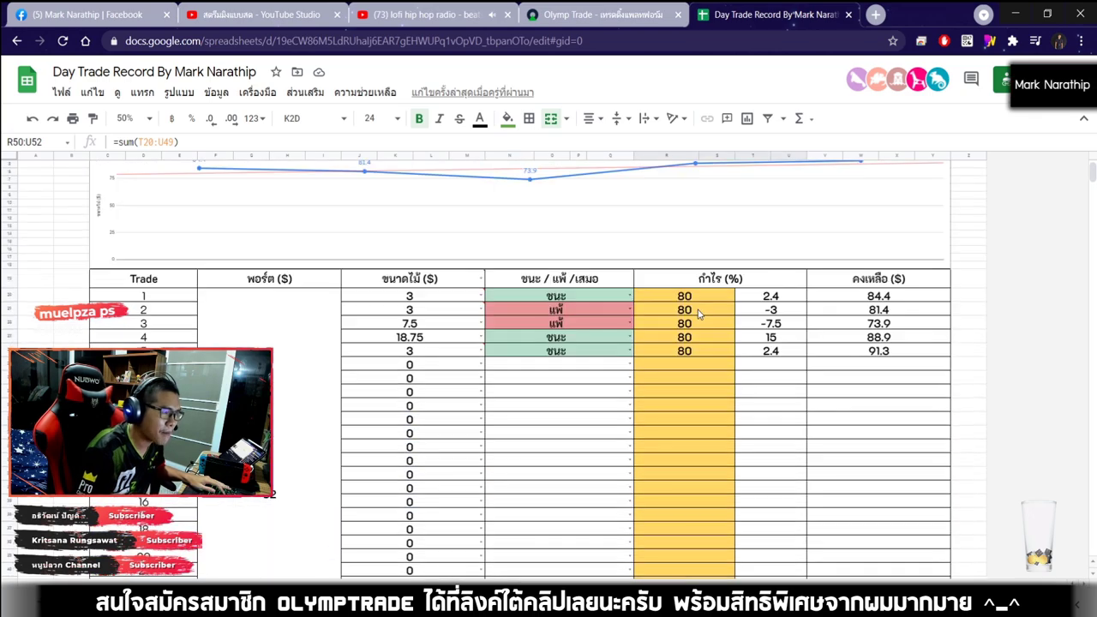
Set trade 6's stake to 3 and select its result cell
click(433, 366)
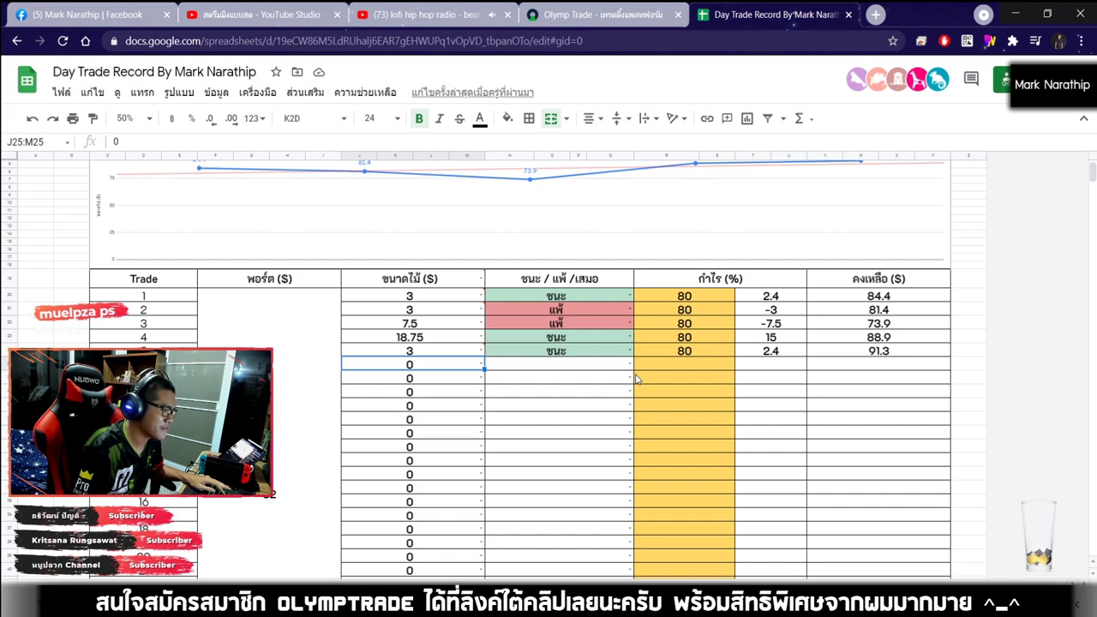
scroll(636, 379, down, 2)
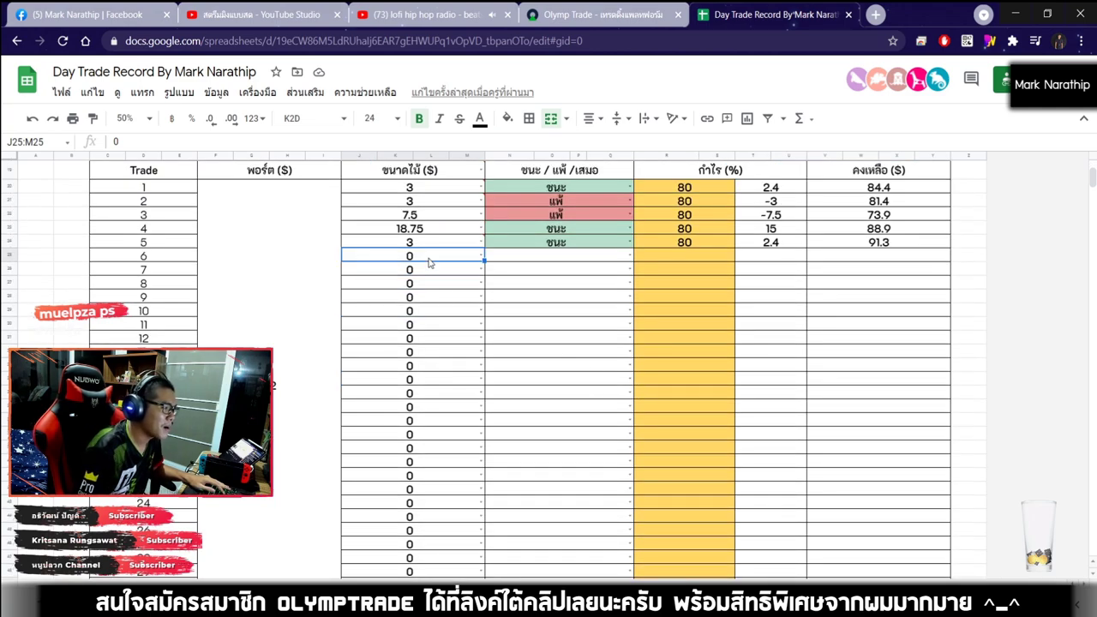
text(3)
key(Return)
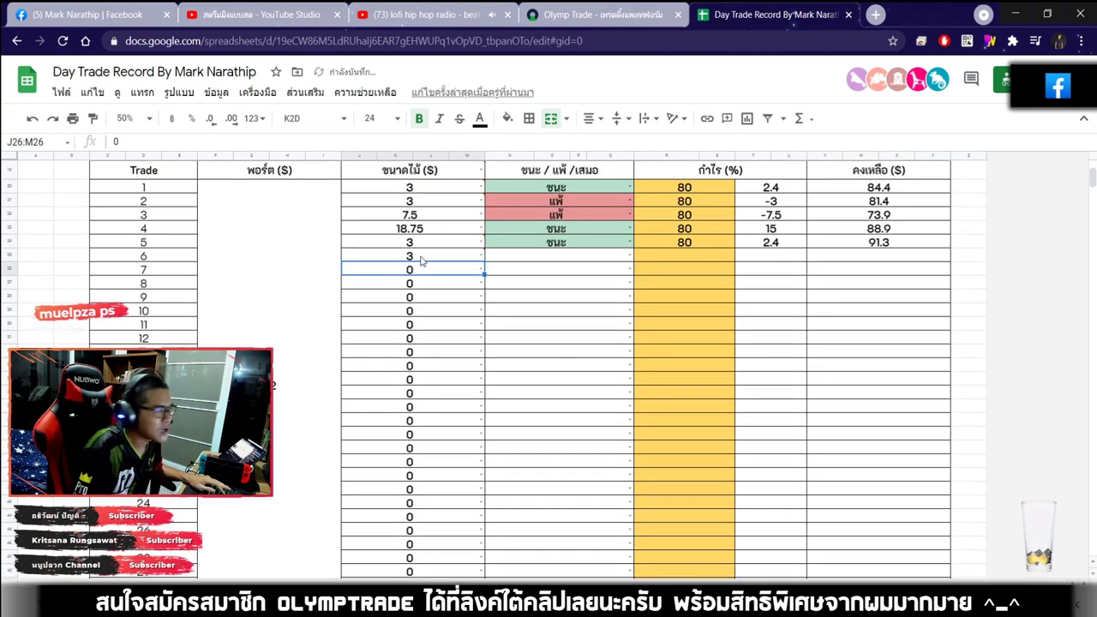
scroll(543, 214, down, 3)
scroll(560, 216, up, 5)
click(559, 342)
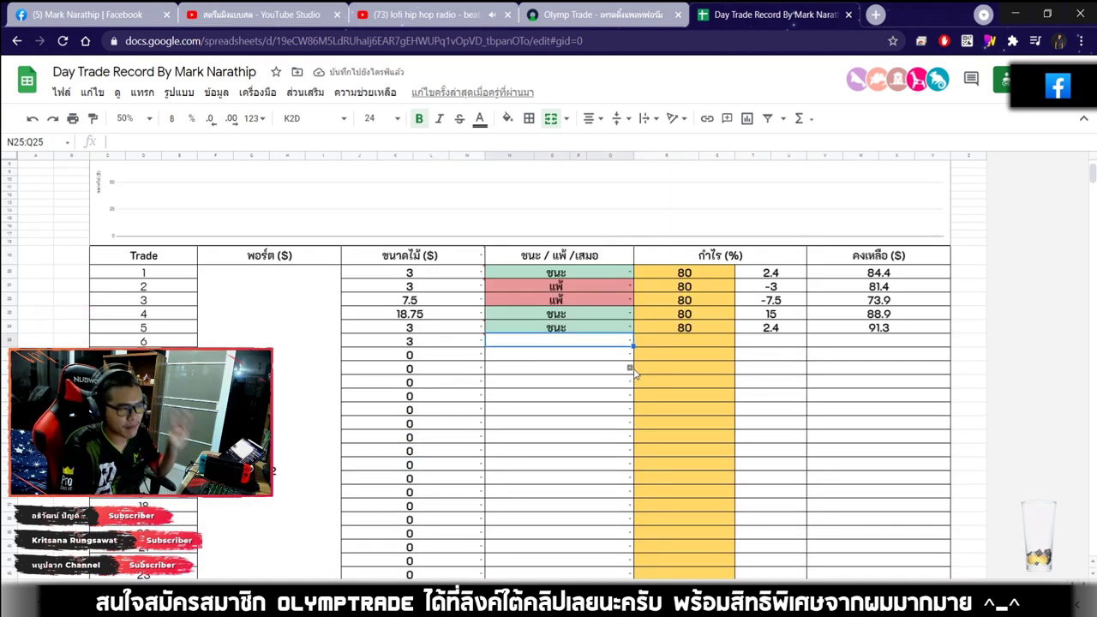
scroll(632, 368, up, 1)
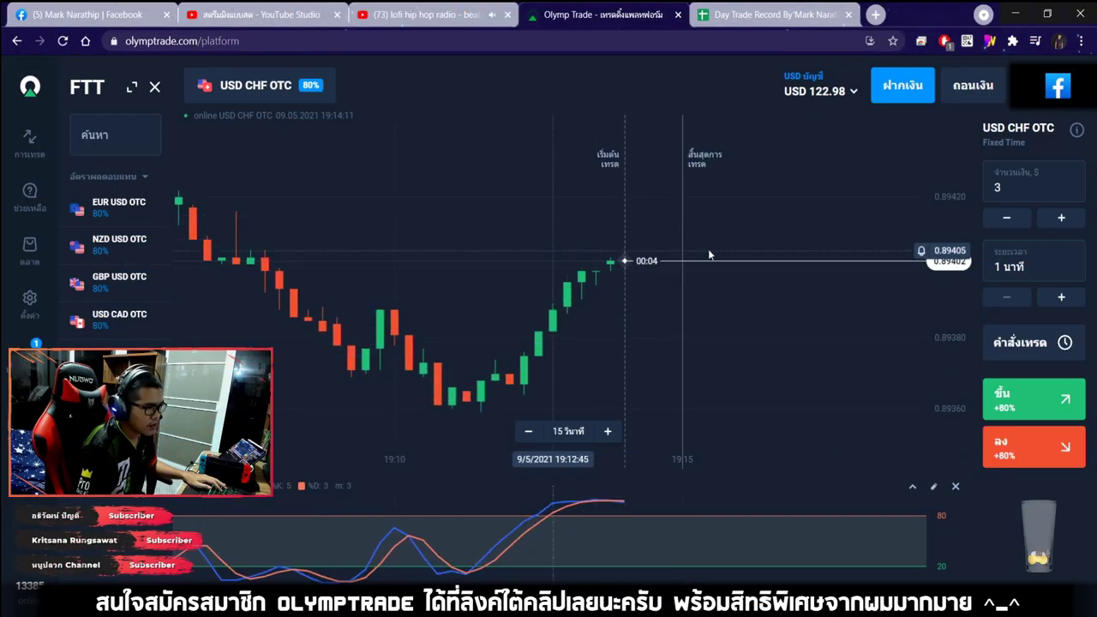
Place a $3, 1-minute down (ลง) trade on USD CHF OTC
scroll(700, 232, up, 3)
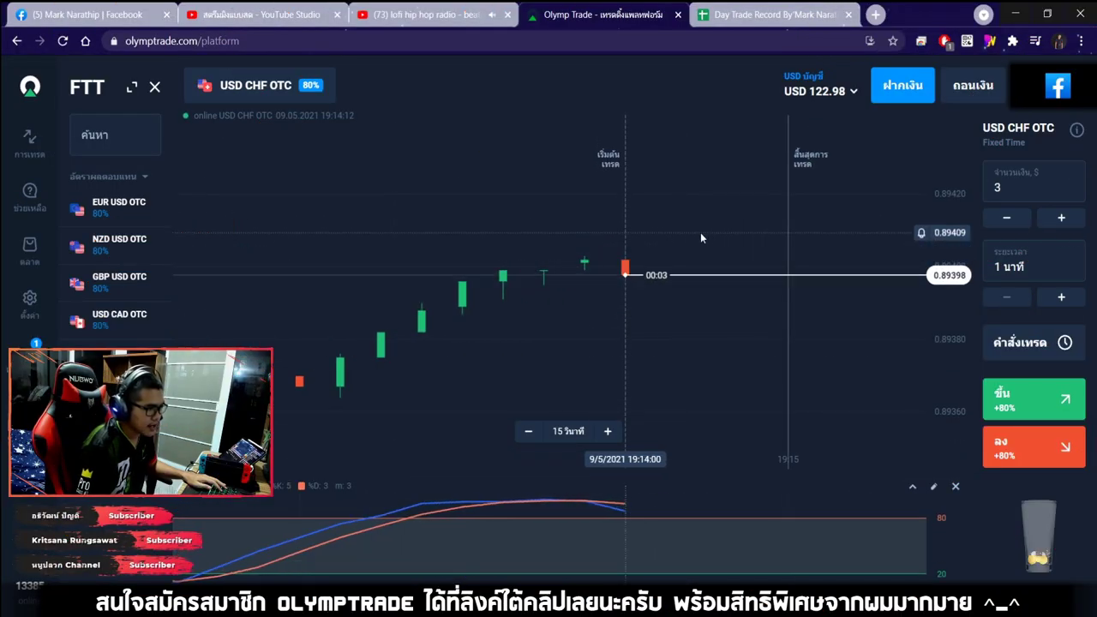
click(1033, 452)
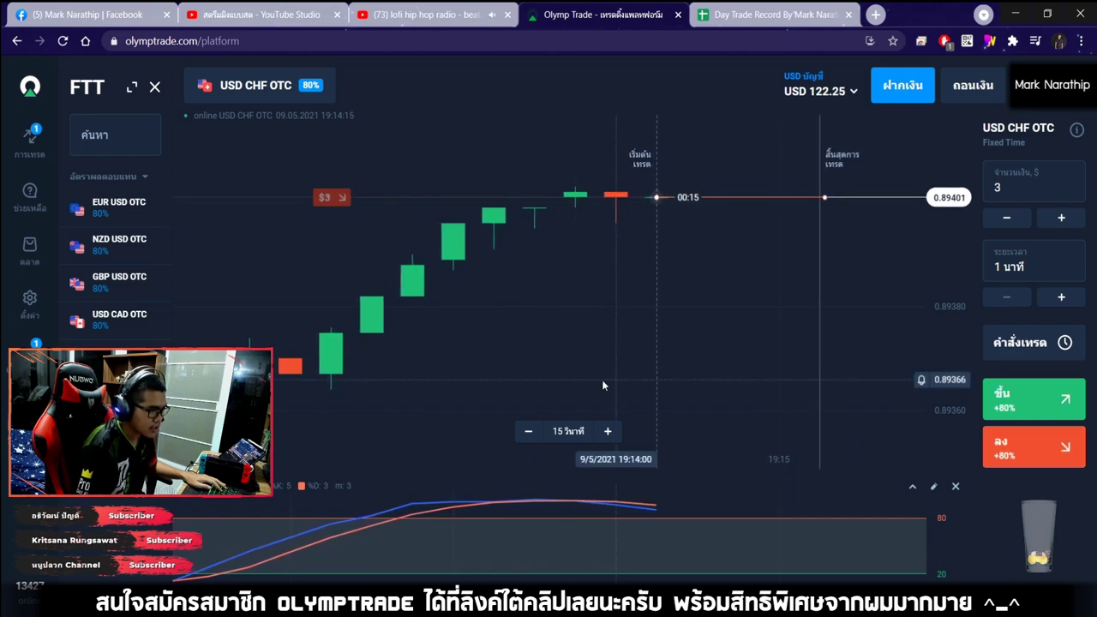
scroll(763, 319, down, 5)
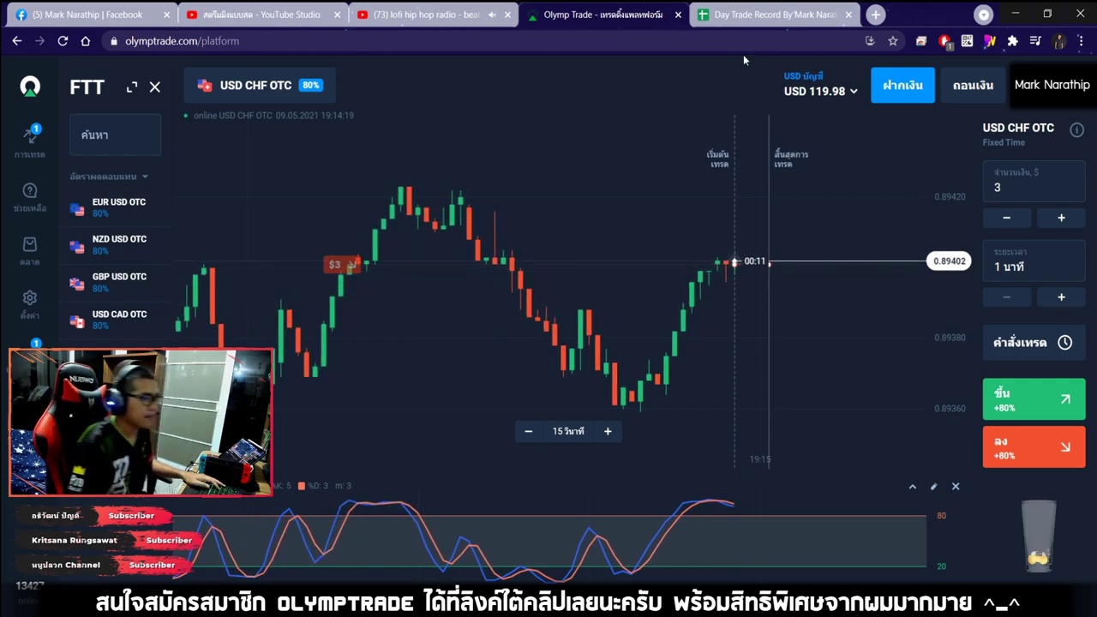
Check the summary row in the trade record and return to Olymp Trade to examine the wider USD CHF OTC trend
click(763, 14)
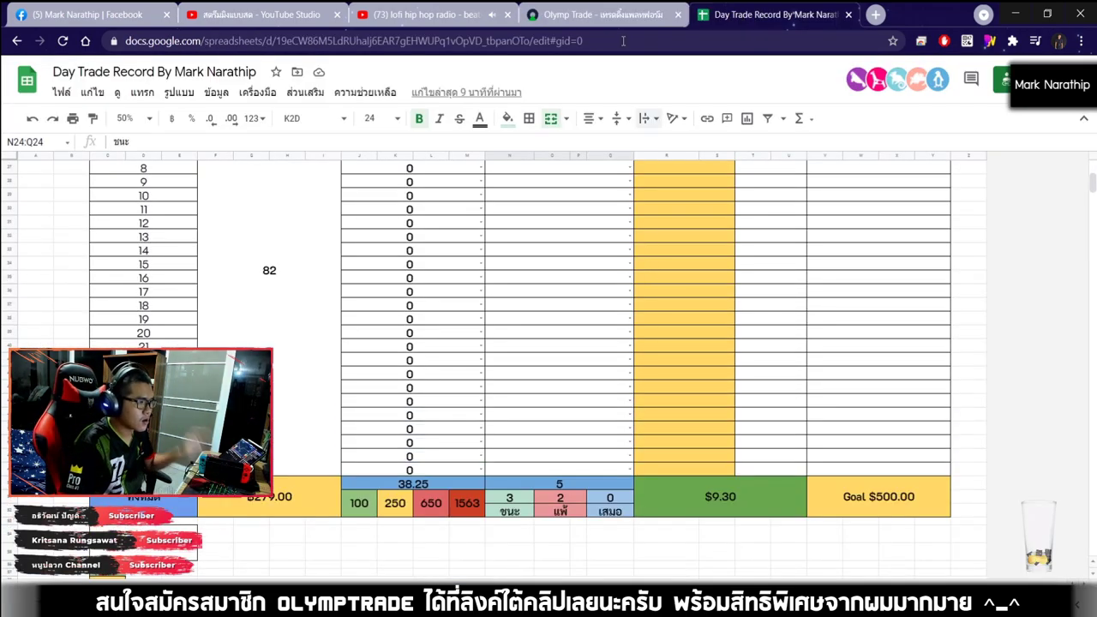
click(604, 15)
scroll(799, 276, down, 3)
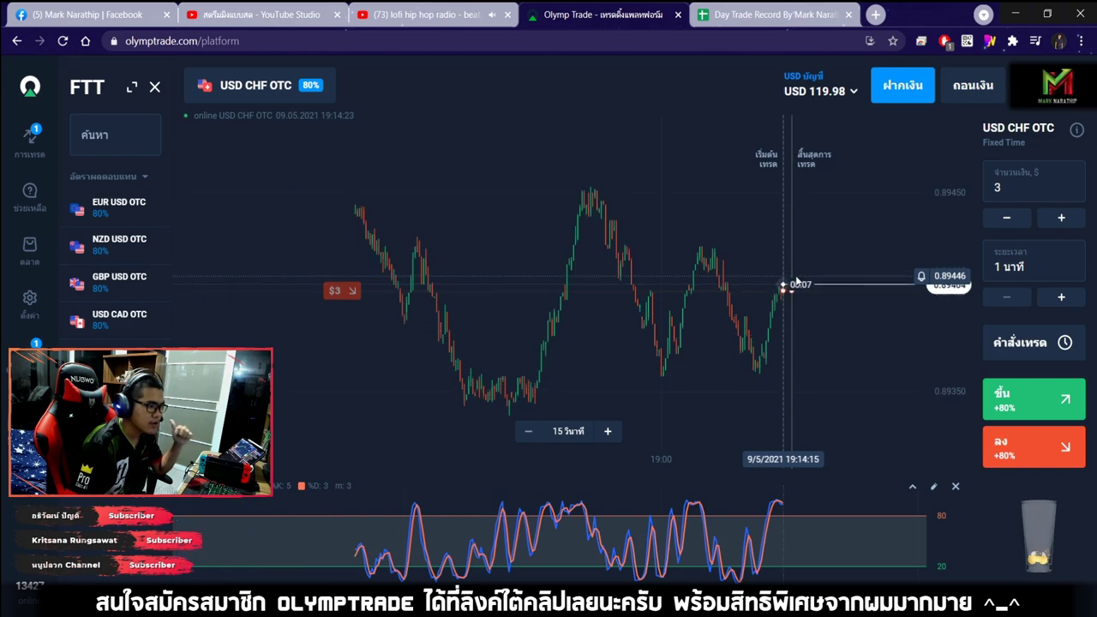
Draw a freehand downward arrow along the falling highs of the wider USD CHF OTC chart, and clear it
scroll(797, 279, up, 3)
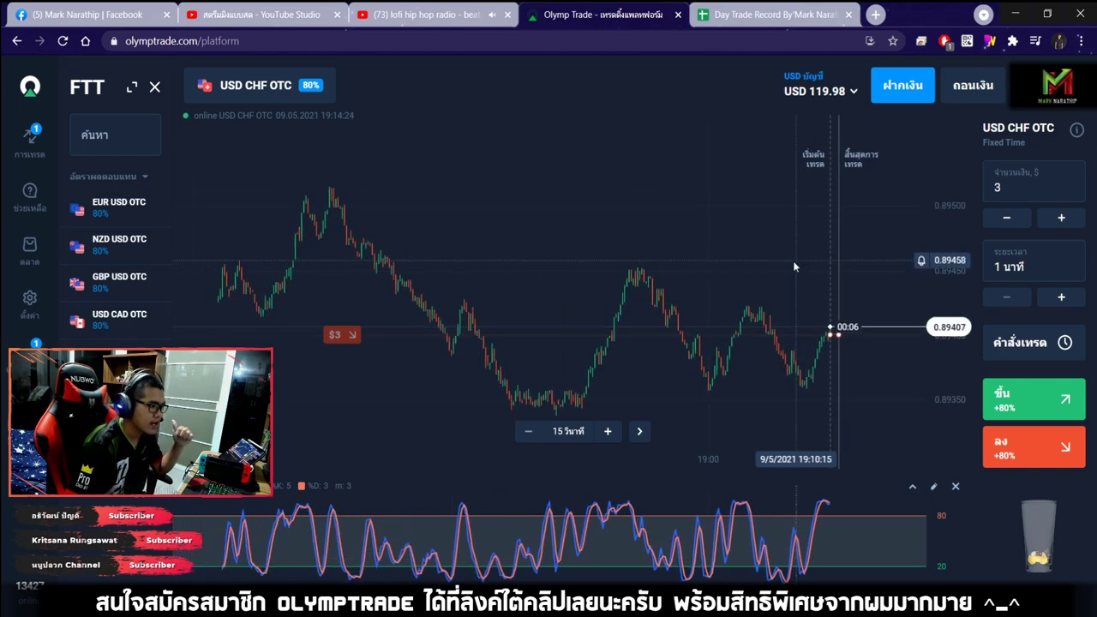
click(990, 41)
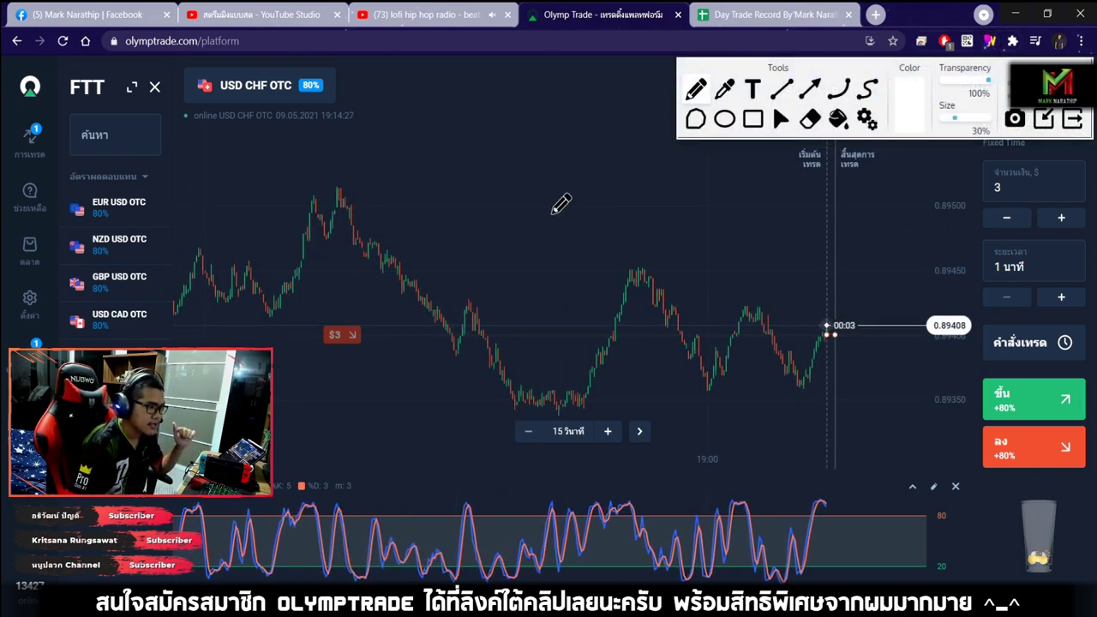
mouse_move(329, 187)
mouse_down()
mouse_move(626, 286)
mouse_move(760, 311)
mouse_move(886, 312)
mouse_move(877, 372)
mouse_move(881, 361)
mouse_up()
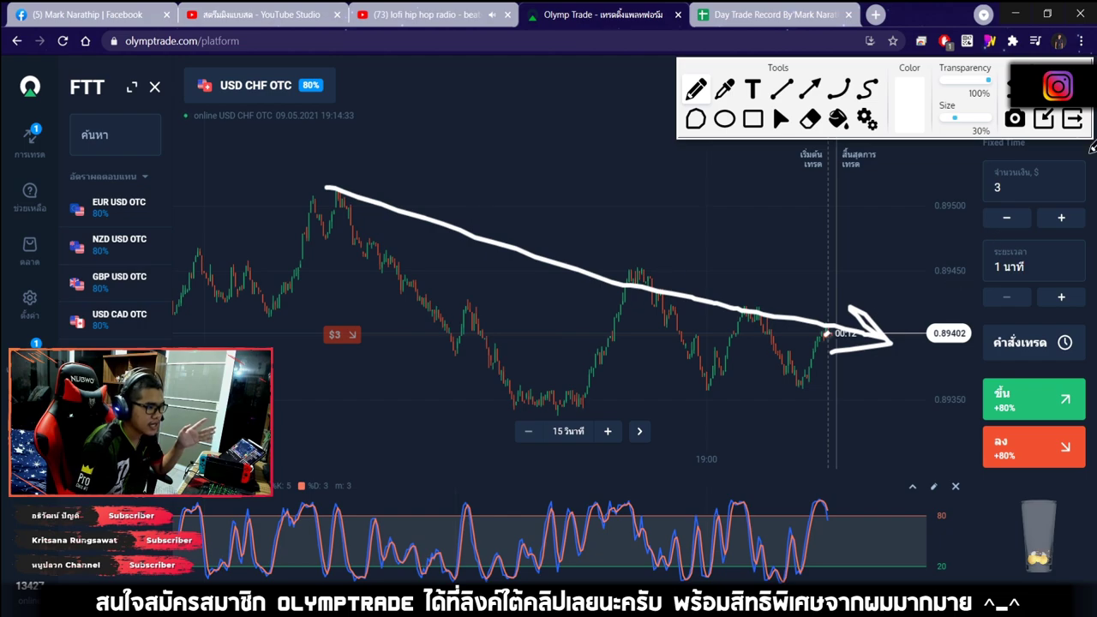
key(Delete)
Sketch the recent rise, the expected falls and a circle around the Stochastic peak on USD CHF OTC, and close the annotation tool
scroll(896, 369, up, 3)
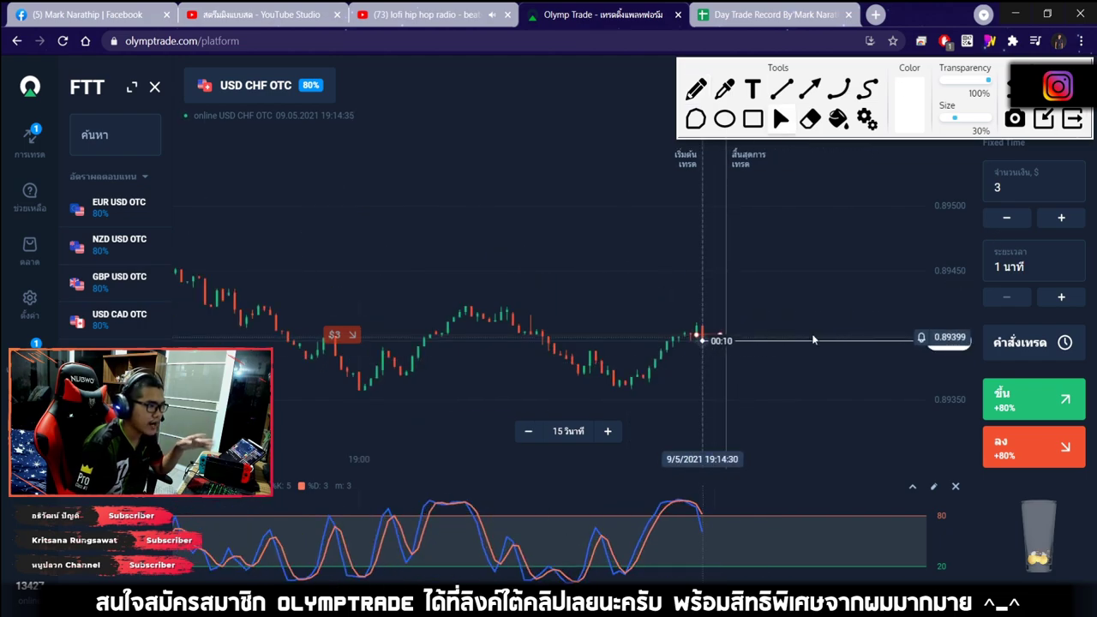
key(ctrl+shift+1)
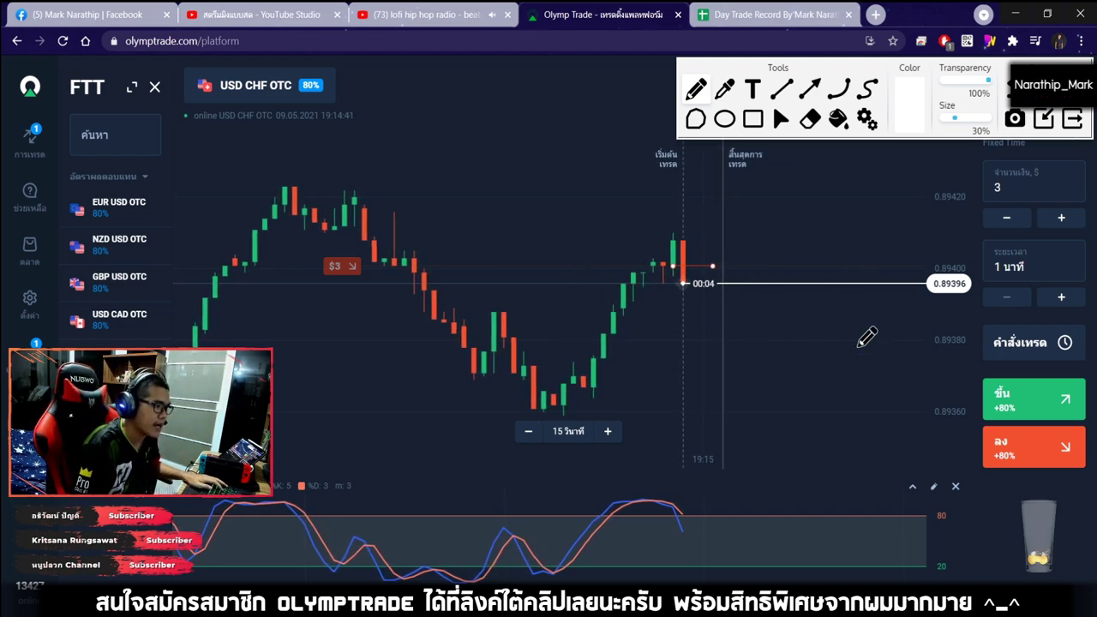
mouse_move(736, 252)
mouse_down()
mouse_move(751, 365)
mouse_move(882, 327)
mouse_up()
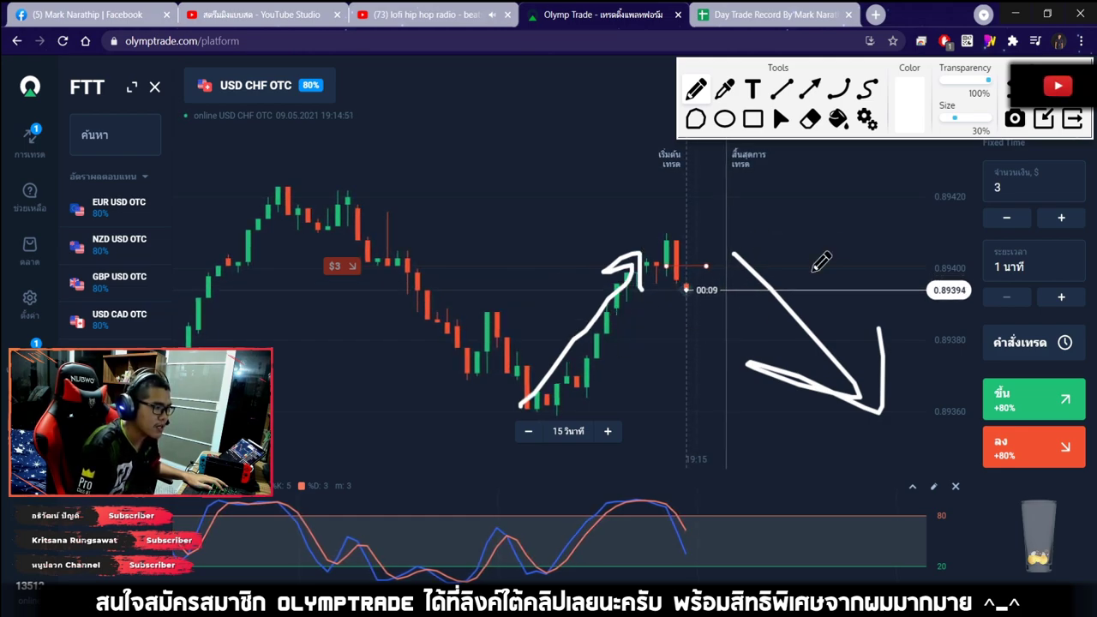
drag(739, 357, 820, 459)
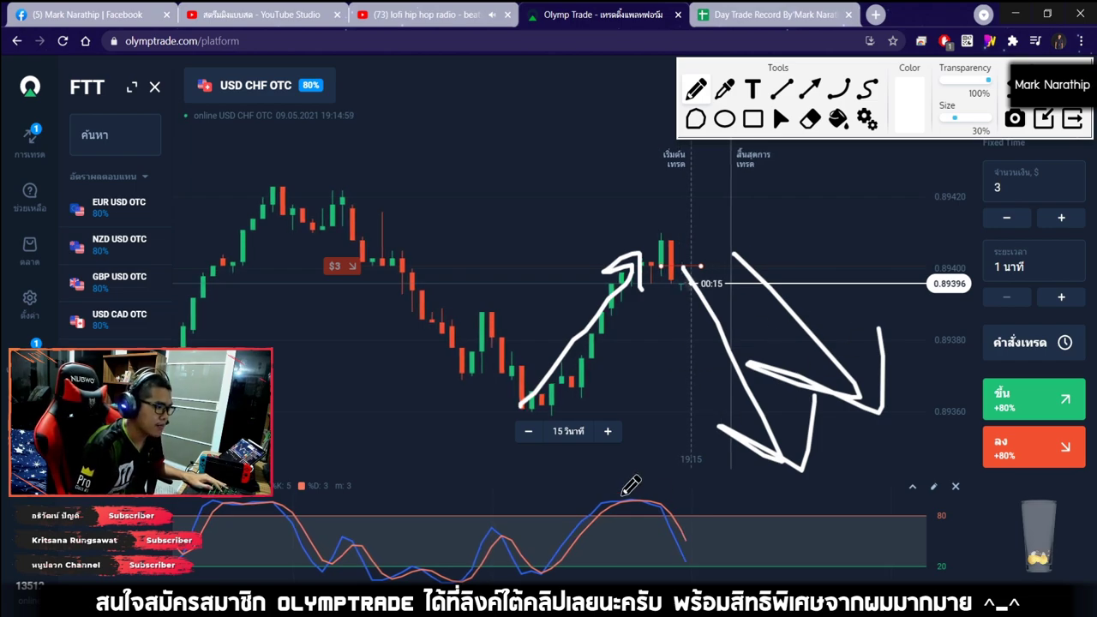
mouse_move(630, 493)
mouse_down()
mouse_move(636, 476)
mouse_move(611, 482)
mouse_up()
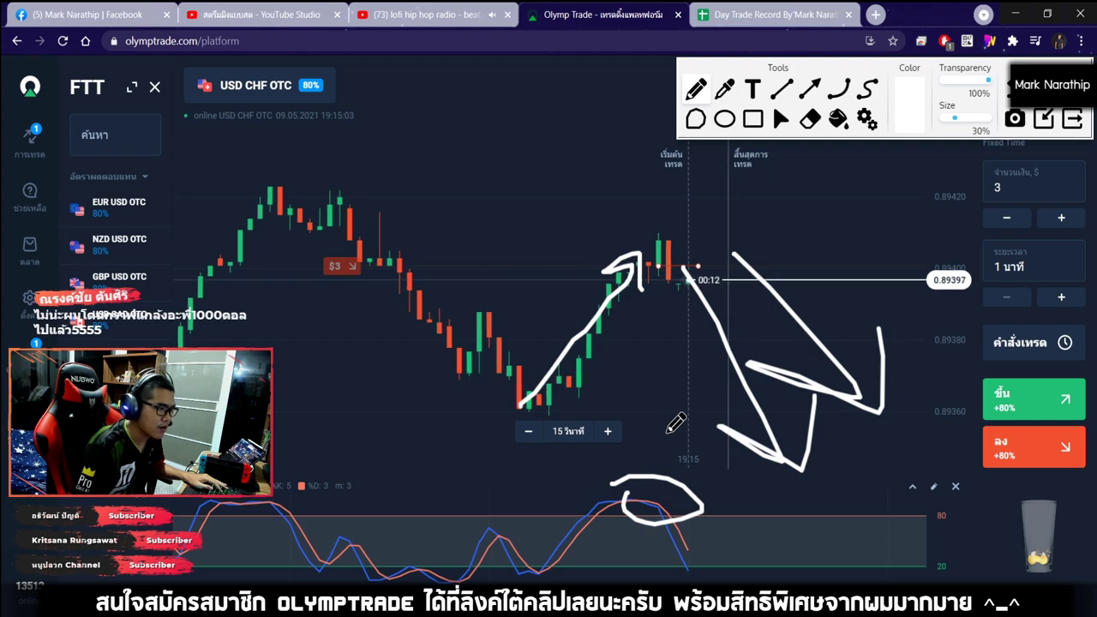
mouse_move(650, 273)
mouse_down()
mouse_move(691, 453)
mouse_move(727, 418)
mouse_up()
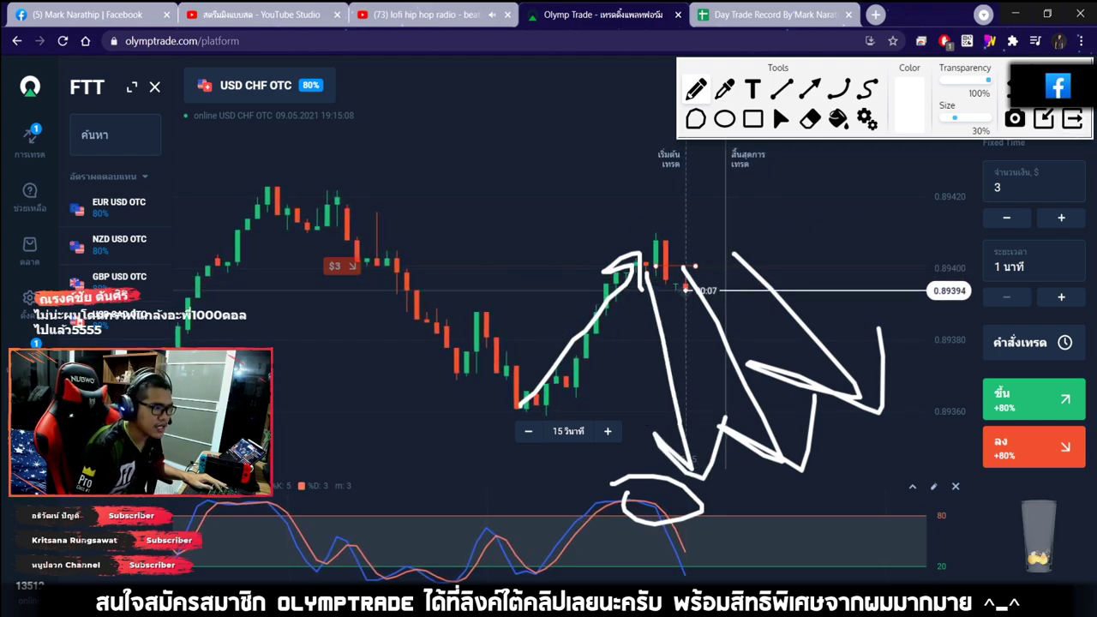
key(Escape)
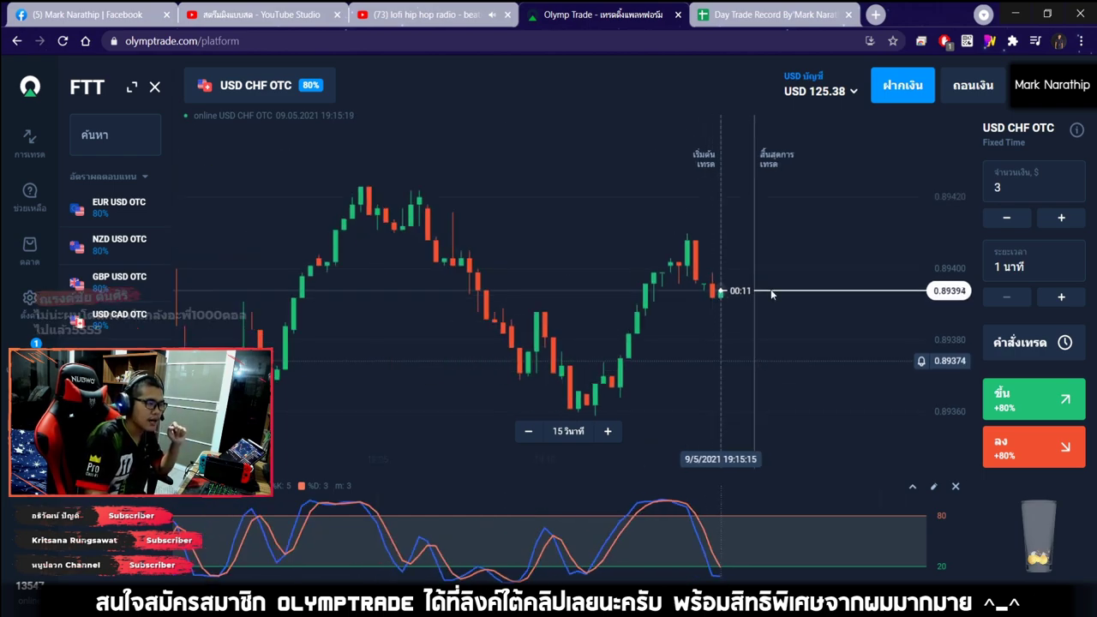
click(297, 85)
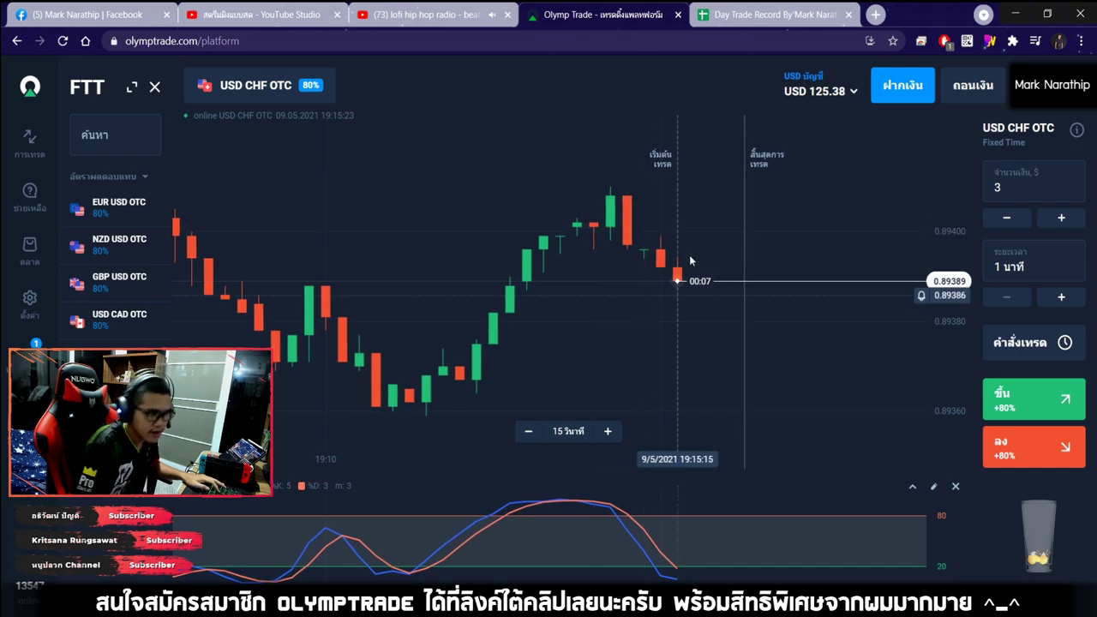
In the Google Sheets trade record, log trade 6 as ชนะ with a profit rate of 80
click(754, 15)
scroll(541, 263, up, 3)
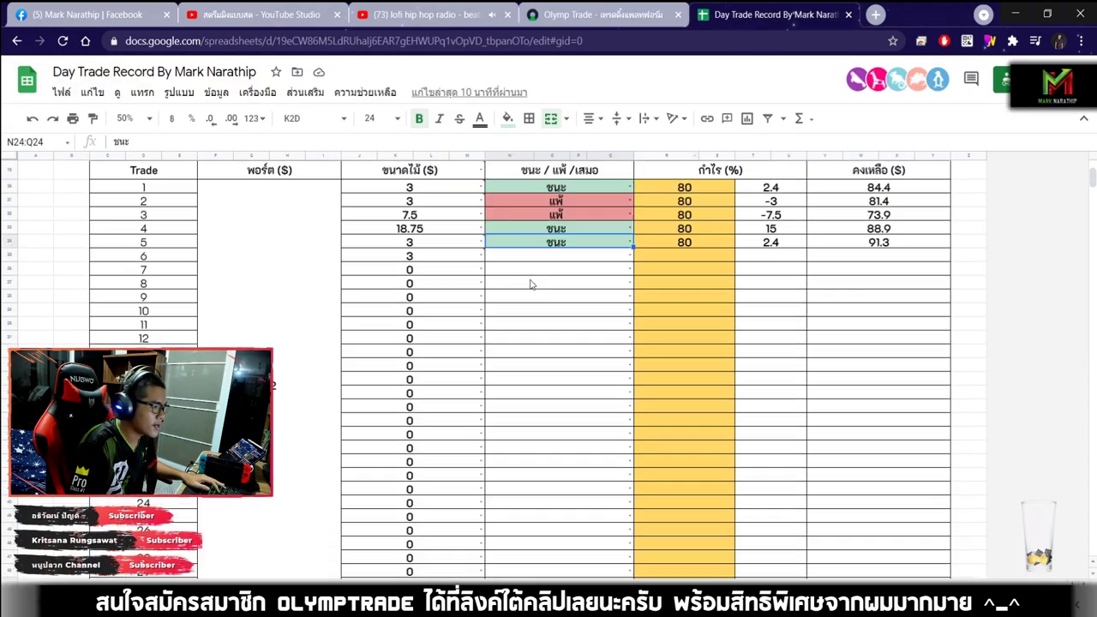
double_click(524, 312)
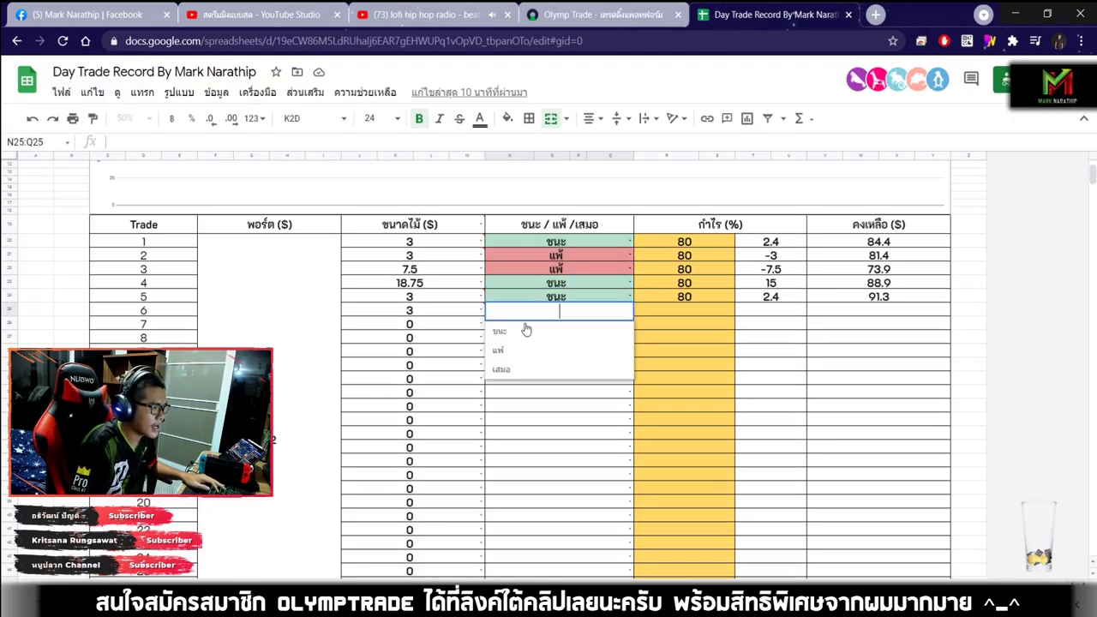
key(Down)
key(Tab)
key(ctrl+shift+Tab)
key(ctrl+Tab)
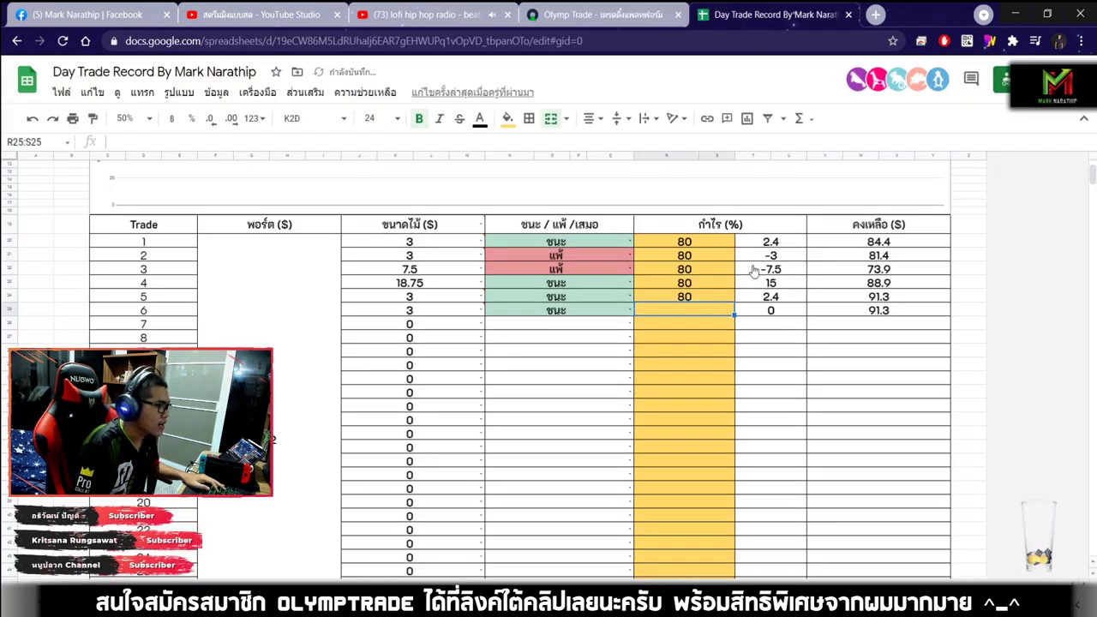
text(80)
key(Return)
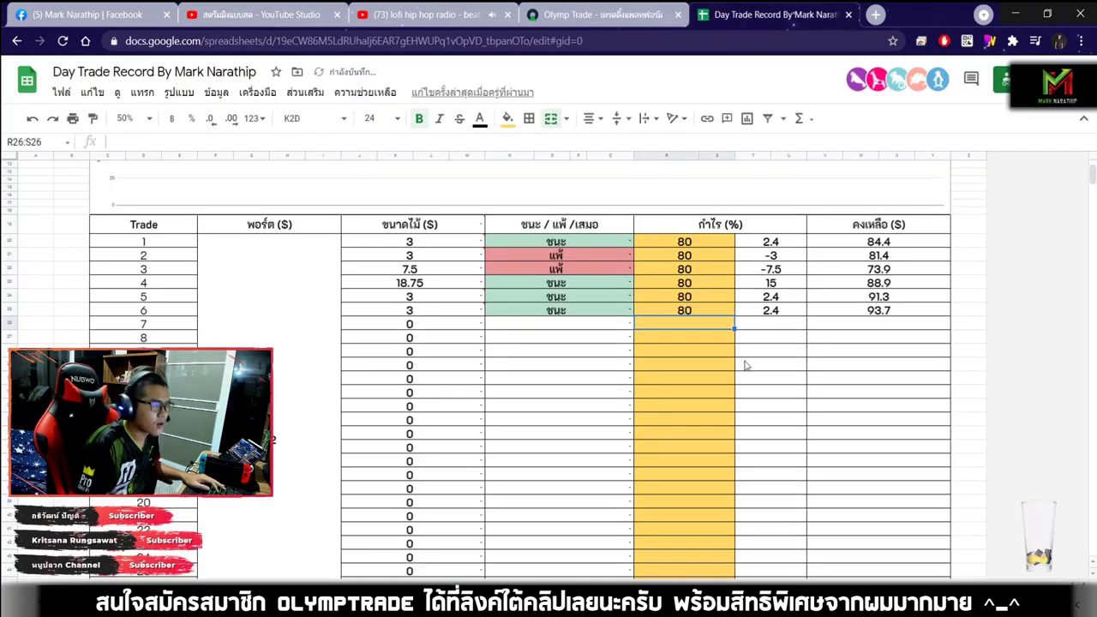
Check the total profit cell in the summary row, and set trade 7's stake to 3
scroll(693, 345, down, 10)
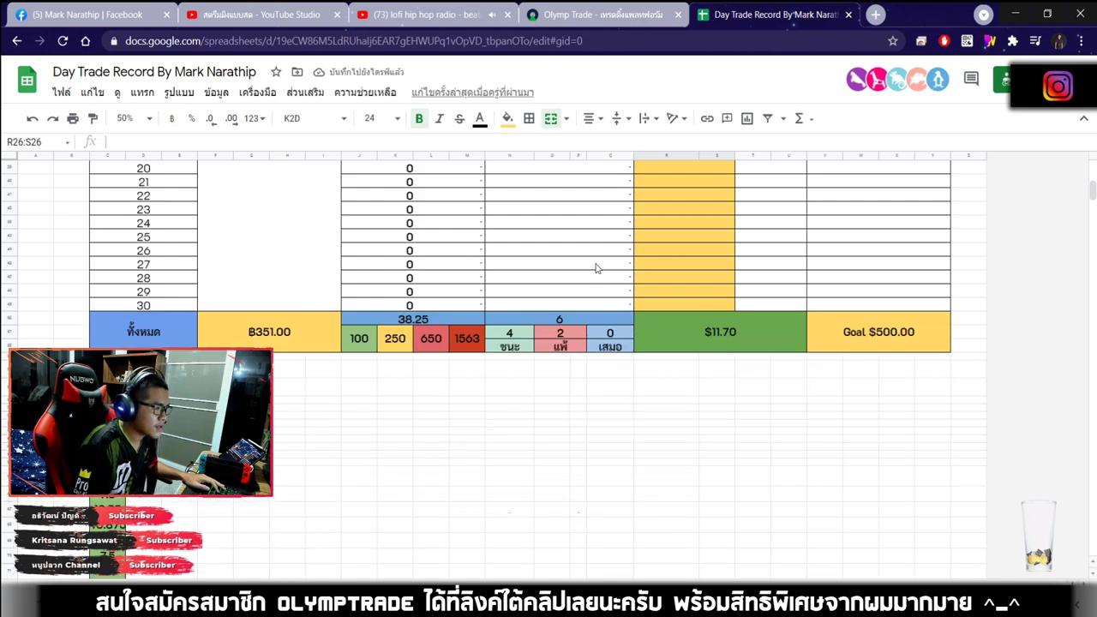
click(735, 293)
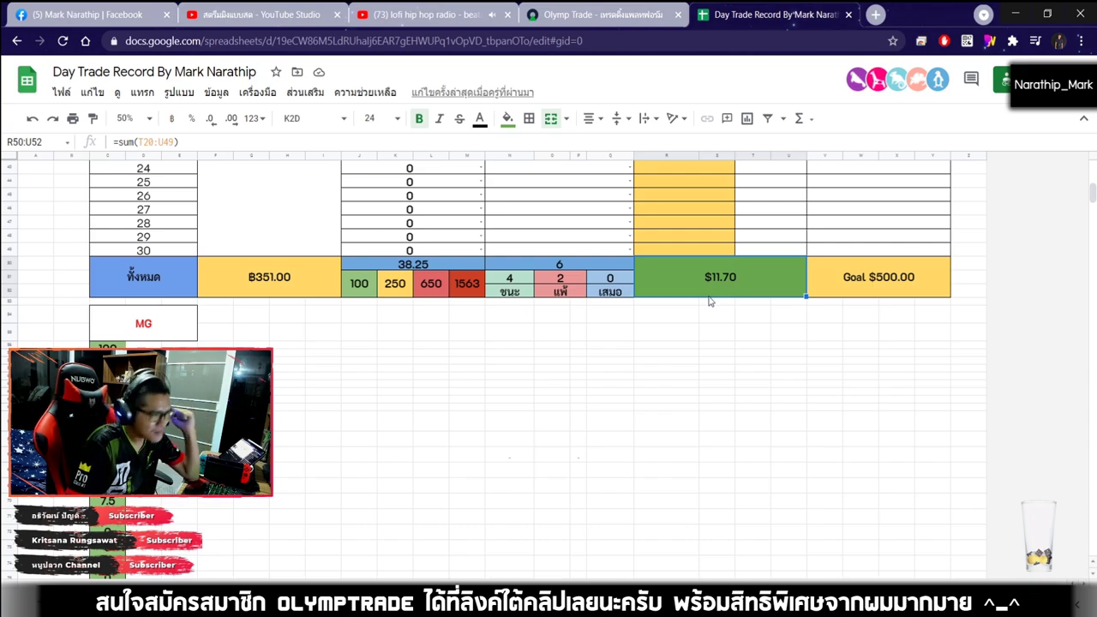
scroll(709, 301, up, 5)
key(ctrl+z)
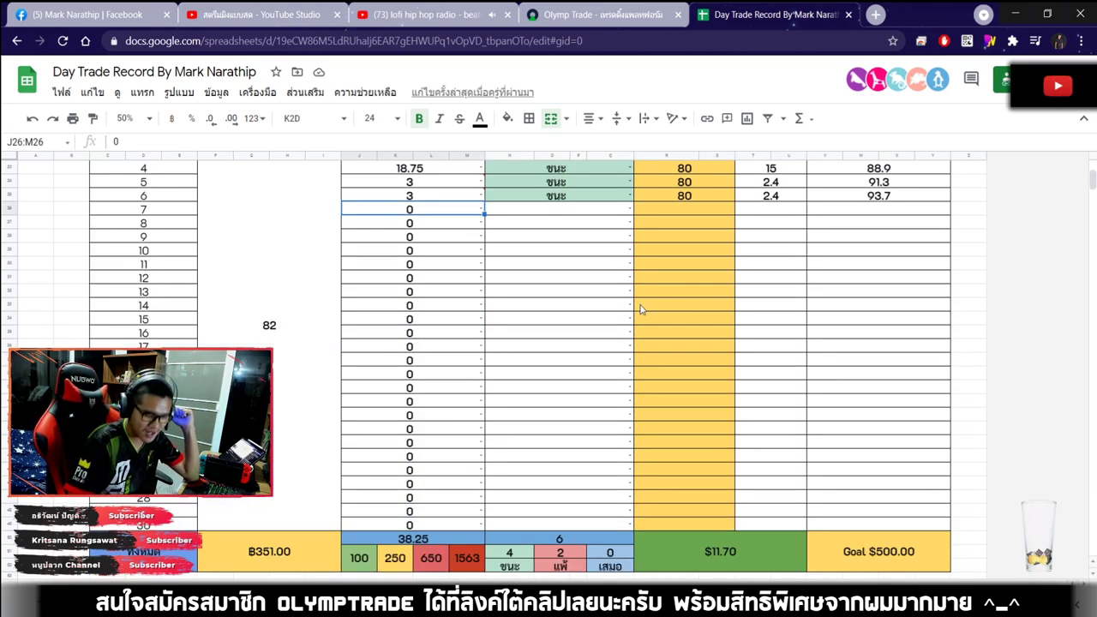
text(3)
key(Return)
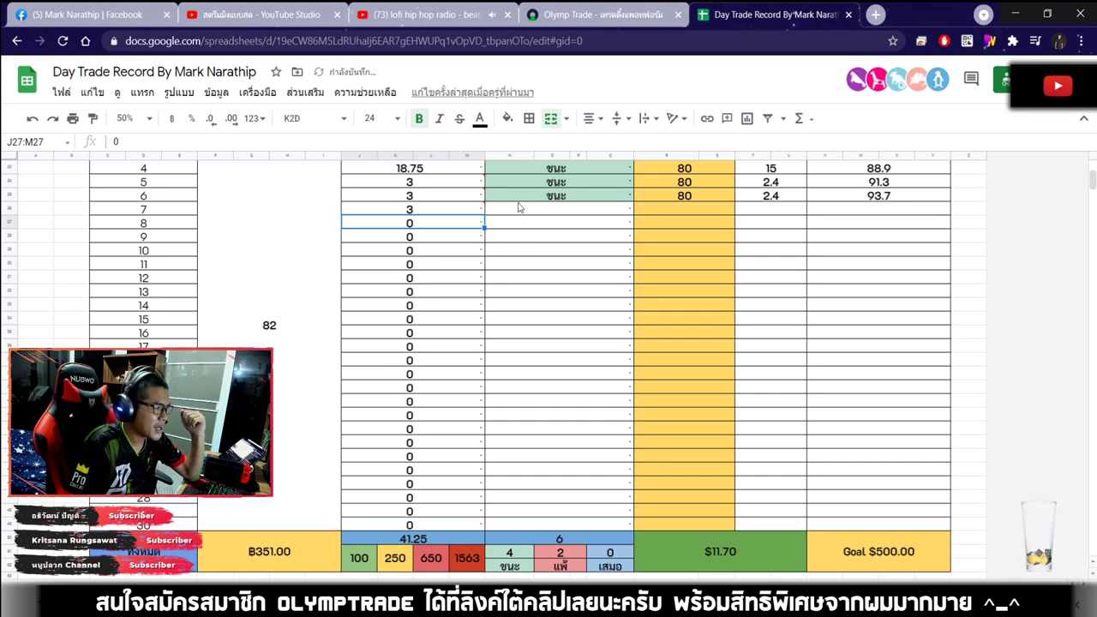
click(529, 211)
Examine the trade record from the balance chart through the logged trades to the summary row
scroll(632, 322, down, 5)
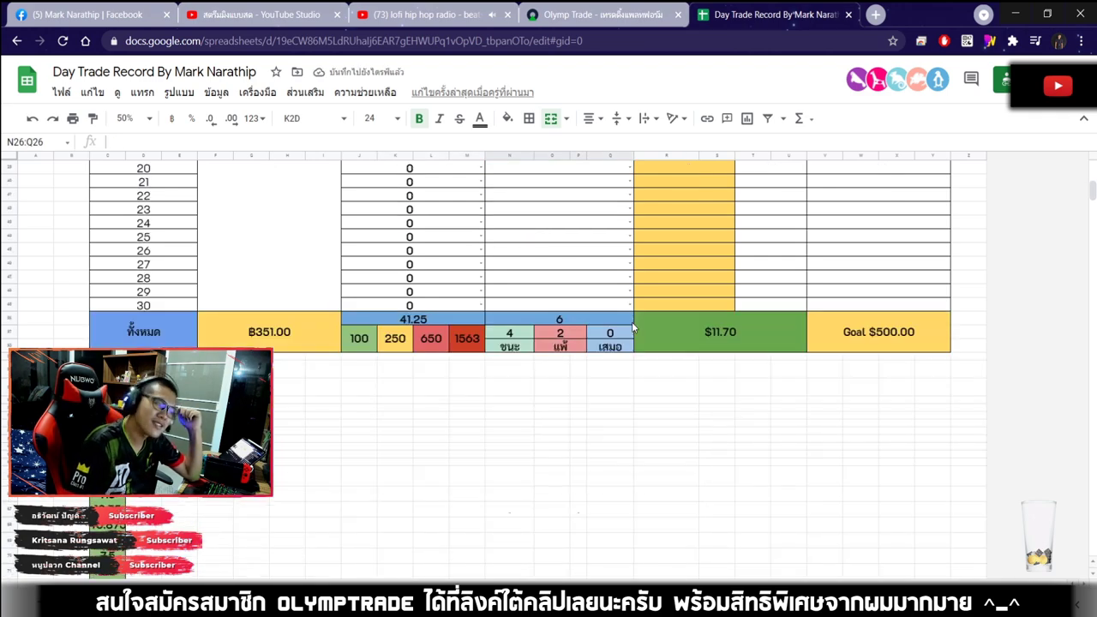
scroll(632, 330, up, 3)
scroll(632, 335, up, 4)
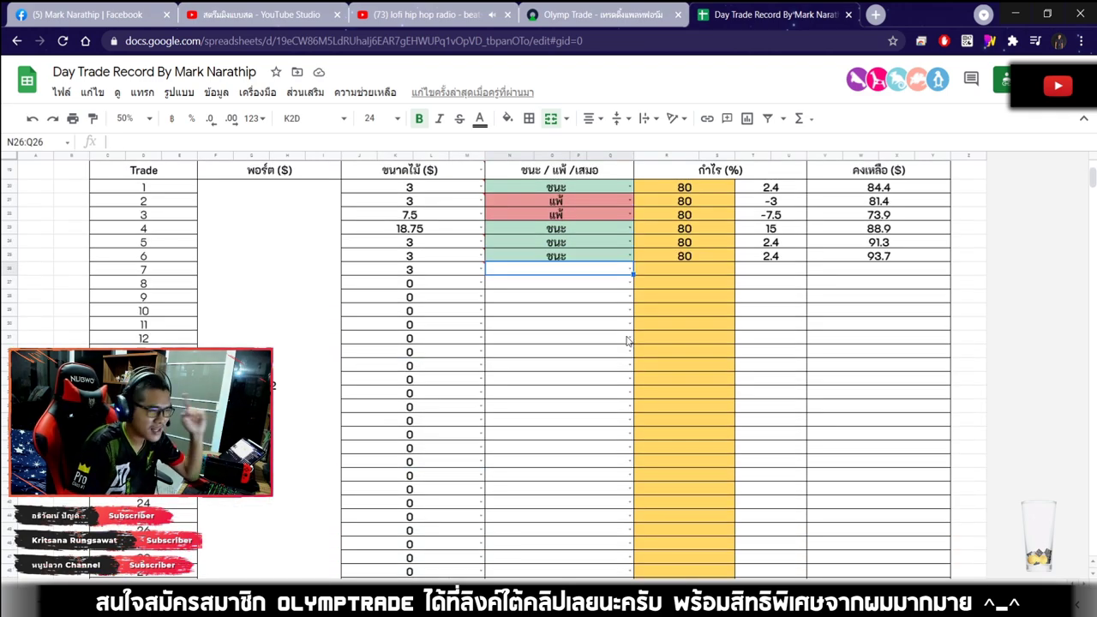
scroll(626, 341, up, 3)
scroll(612, 355, down, 8)
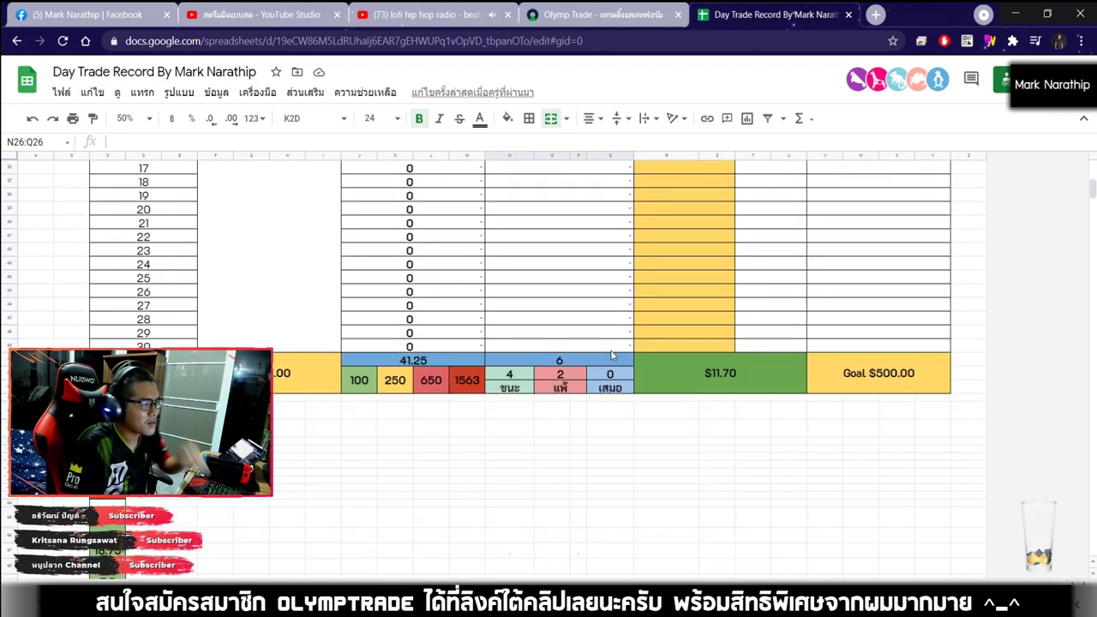
scroll(609, 350, up, 6)
scroll(556, 373, up, 1)
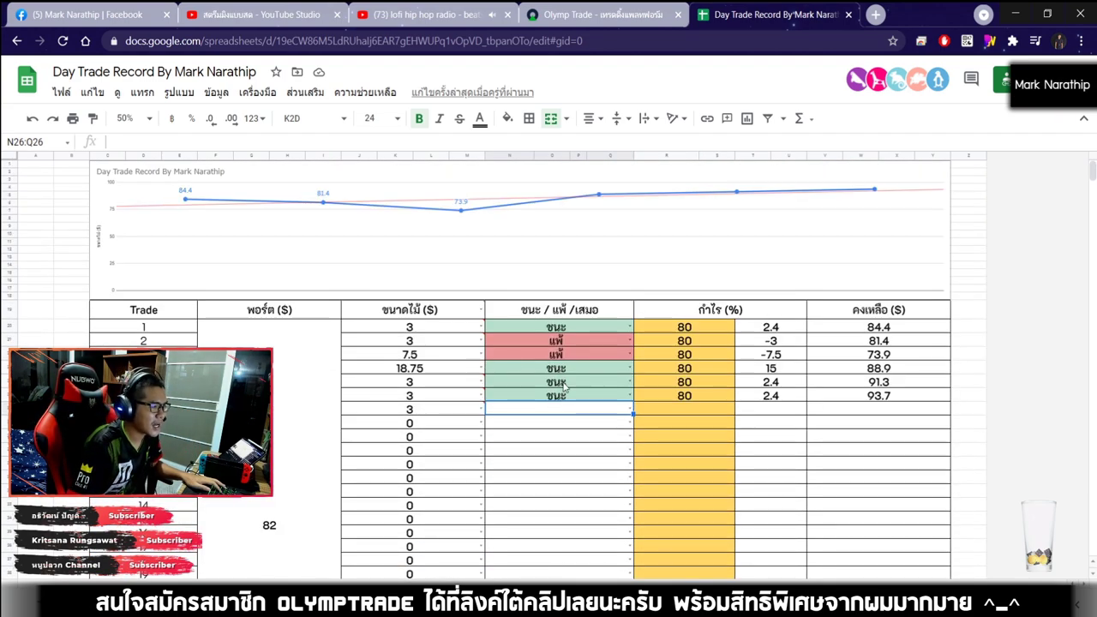
scroll(564, 387, down, 7)
scroll(516, 352, up, 7)
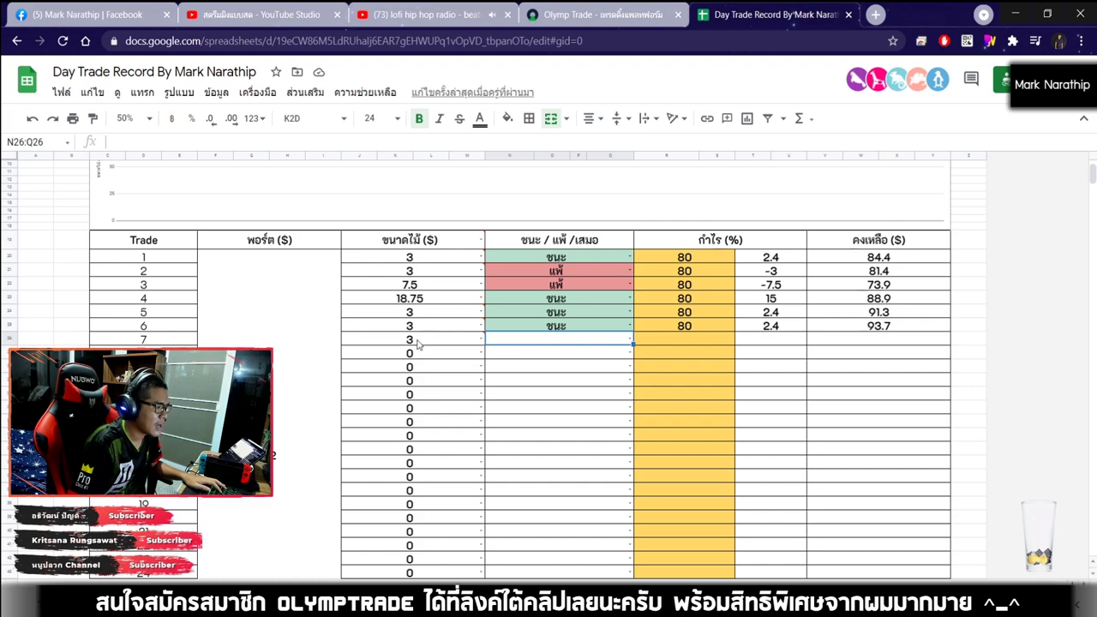
key(Up)
key(Up)
key(Up)
key(Up)
click(547, 337)
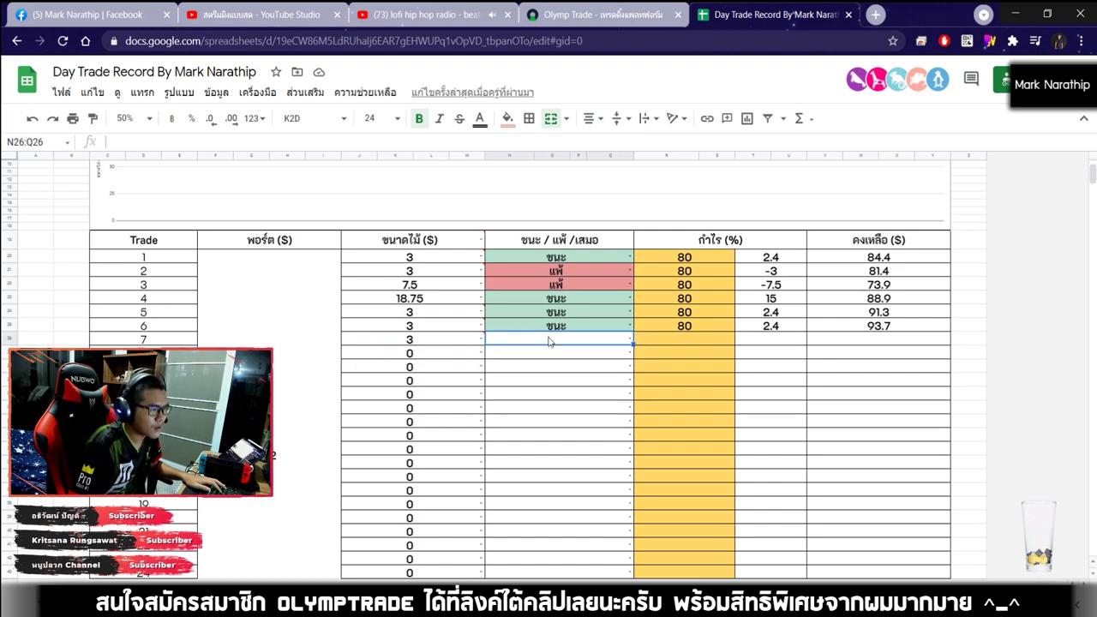
scroll(549, 335, up, 2)
Examine the wider USD CHF OTC trend in Olymp Trade and return to the logged trades in Google Sheets
click(600, 15)
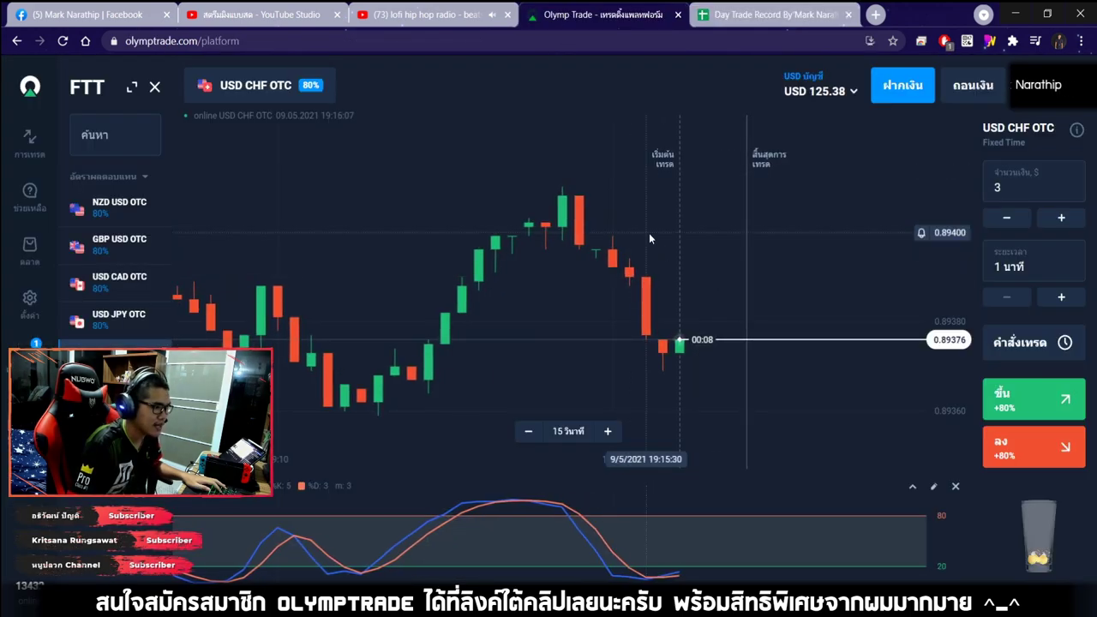
scroll(649, 233, down, 5)
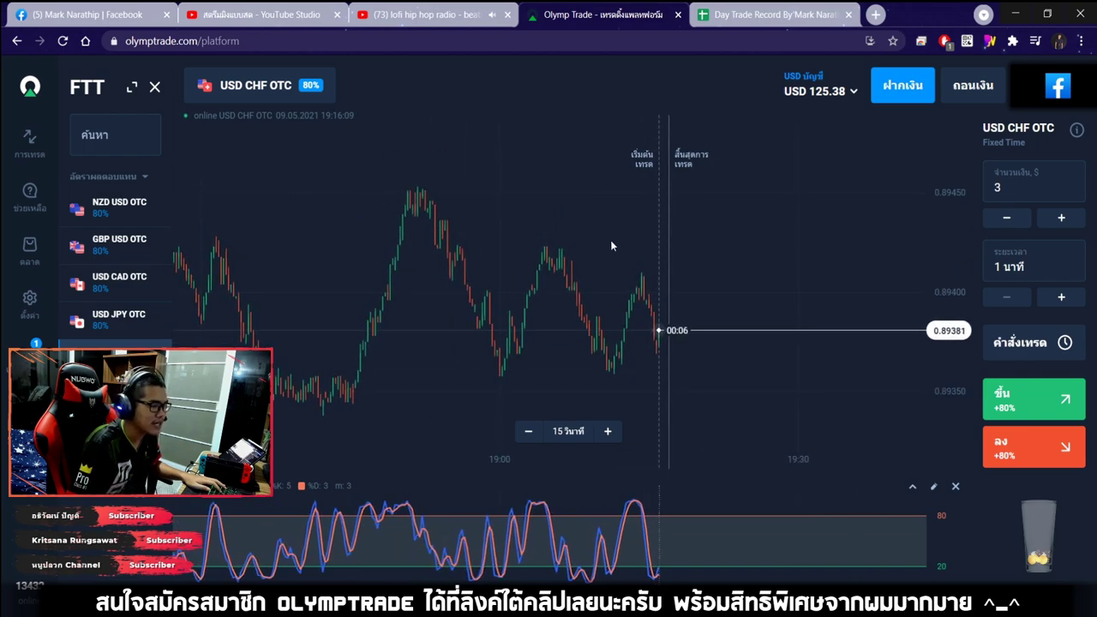
key(ctrl+Tab)
scroll(563, 283, down, 2)
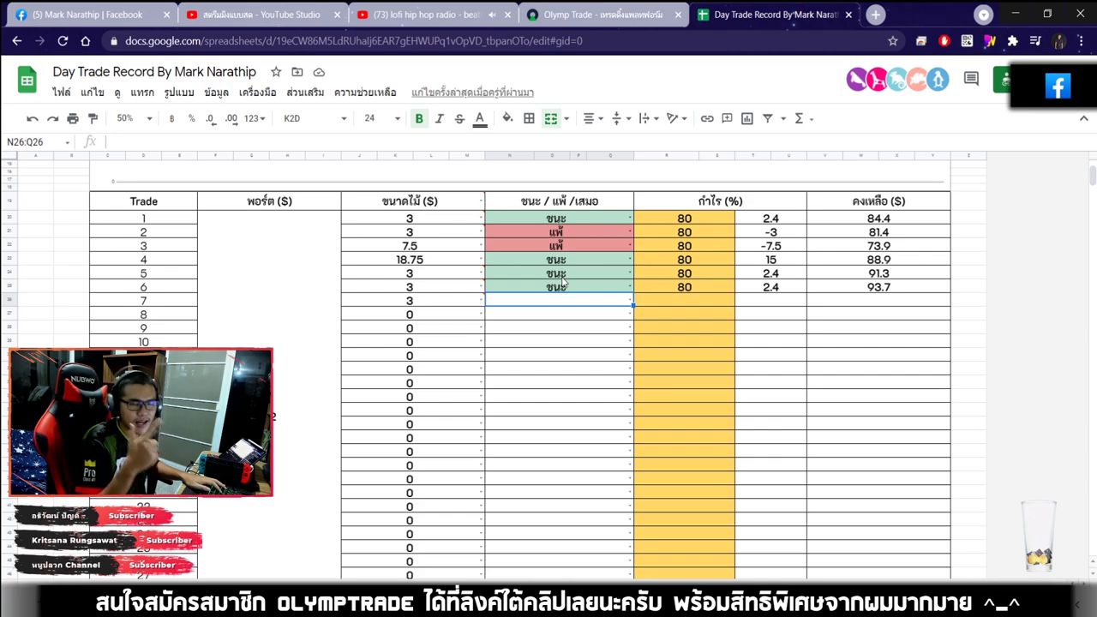
Switch to Olymp Trade and place a $3, 1-minute up (ขึ้น) trade on NZD USD OTC
click(636, 24)
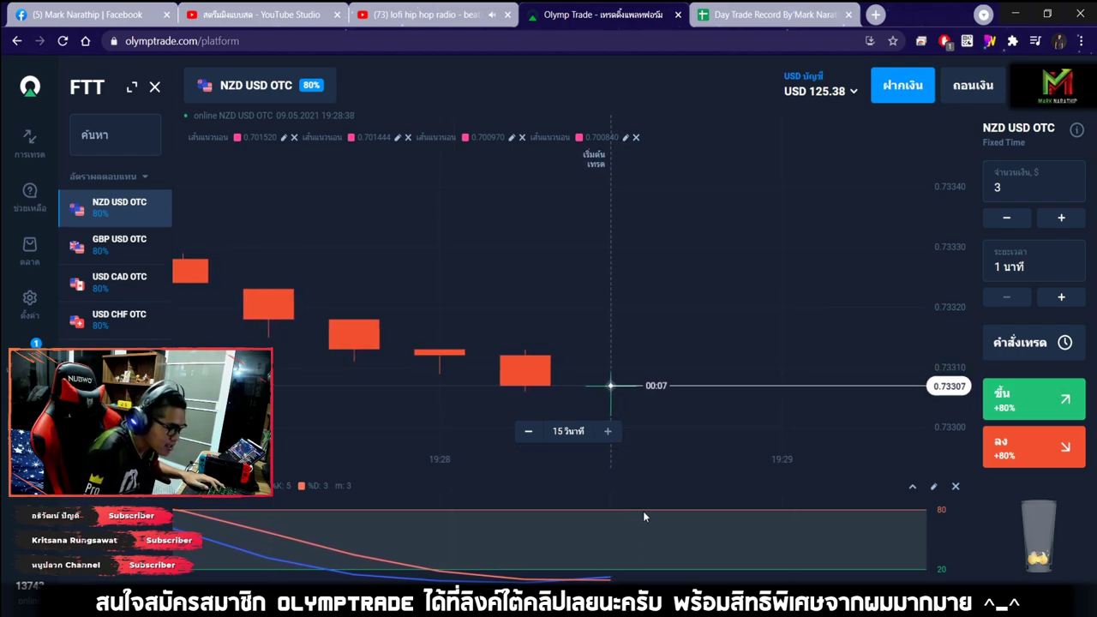
click(1033, 396)
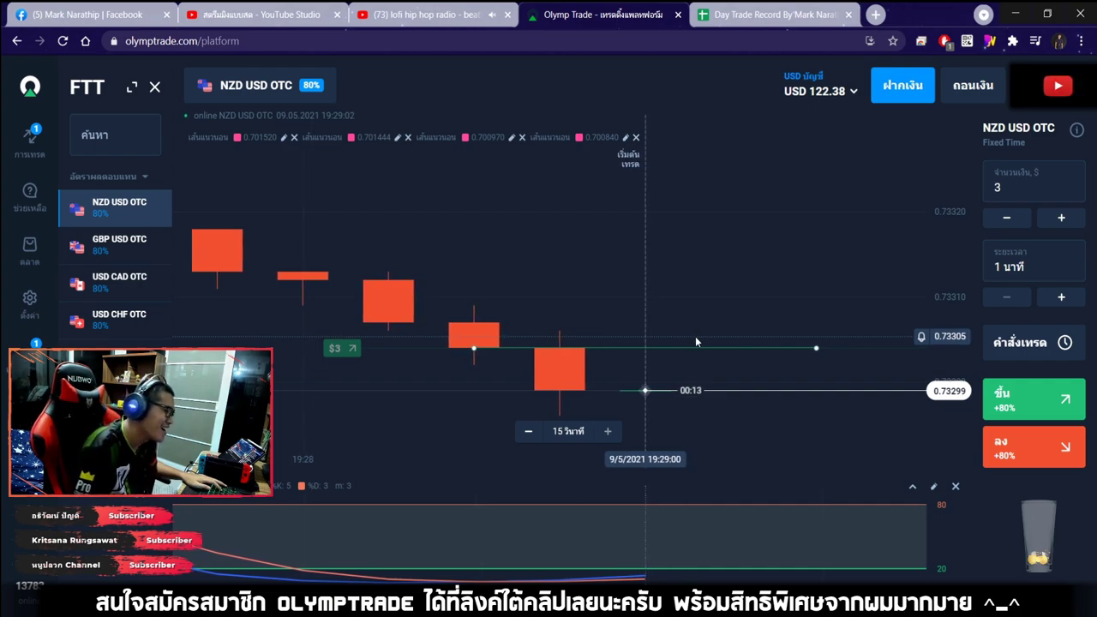
Draw a freehand line under the rising lows of the wider NZD USD OTC chart, and clear it
scroll(696, 342, down, 5)
scroll(699, 342, down, 5)
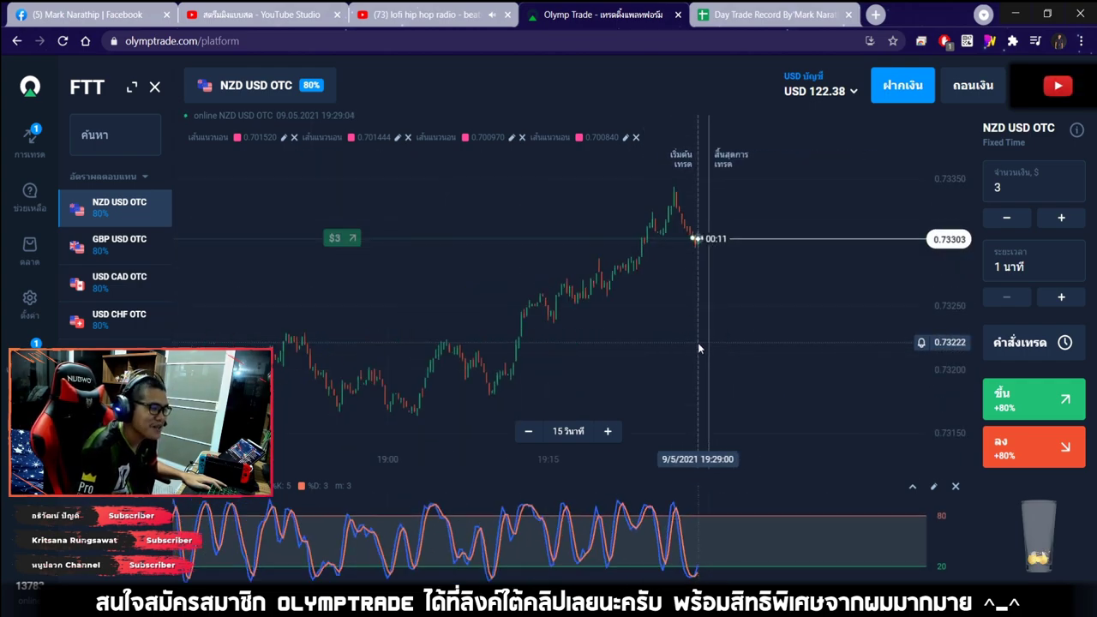
drag(824, 304, 872, 277)
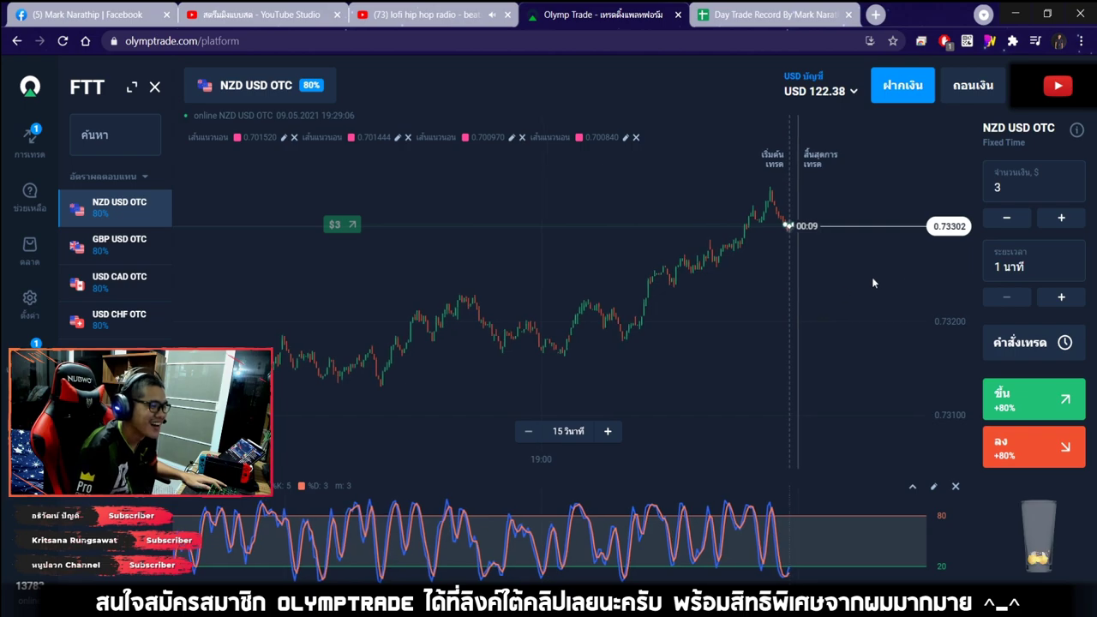
click(992, 42)
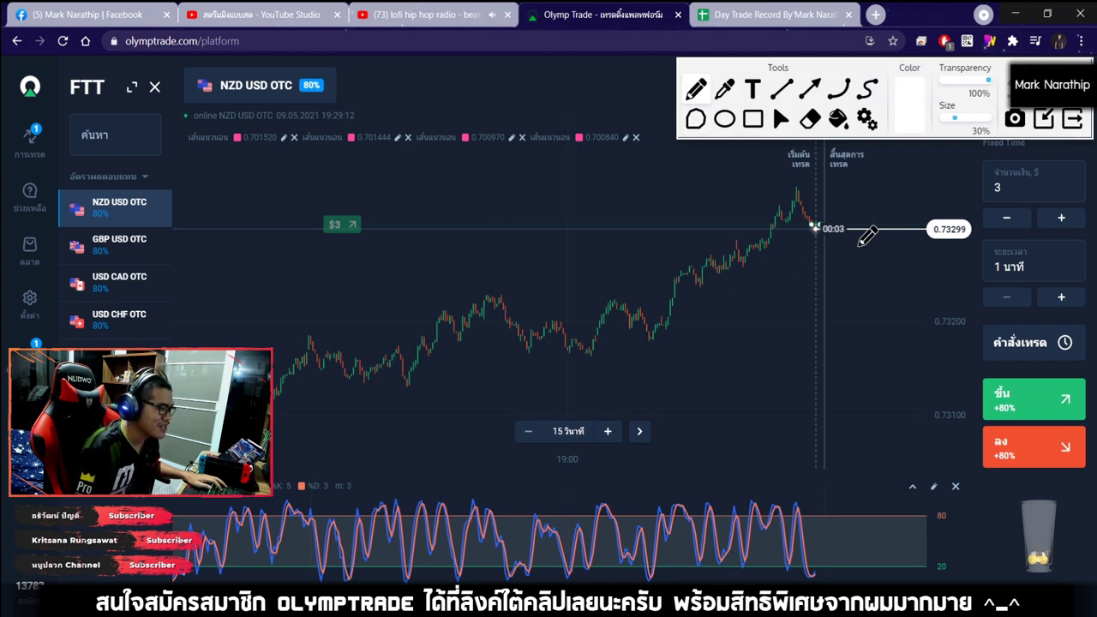
mouse_move(407, 419)
mouse_down()
mouse_move(864, 242)
mouse_move(810, 299)
mouse_up()
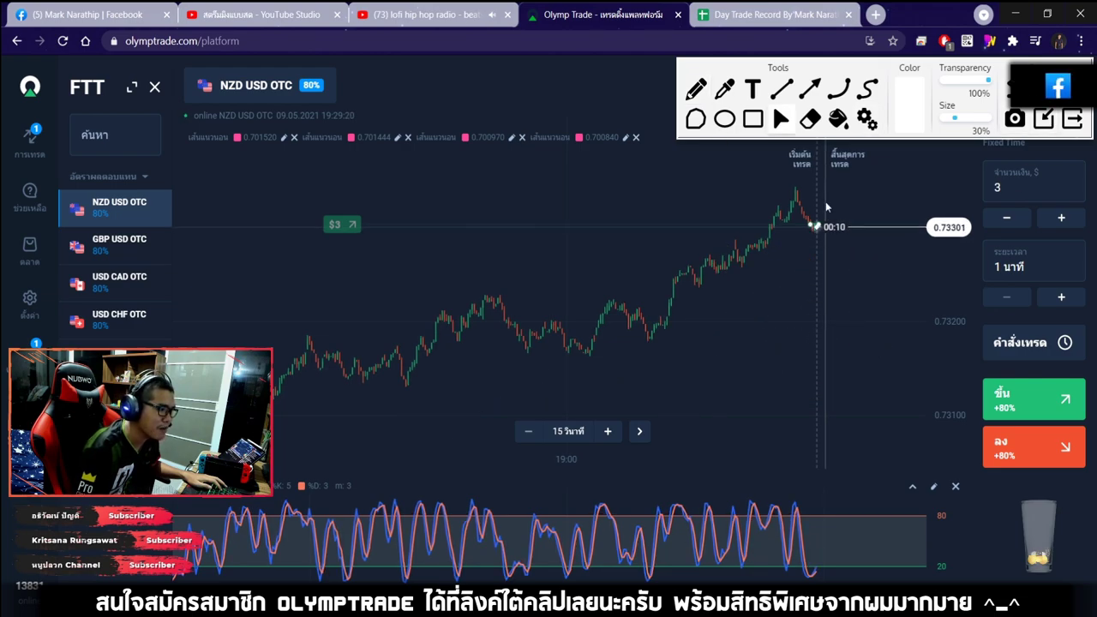
Draw freehand arrows over the NZD USD OTC fall and expected rebound, circle the stochastic low, and clear the drawings
scroll(797, 232, up, 5)
key(p)
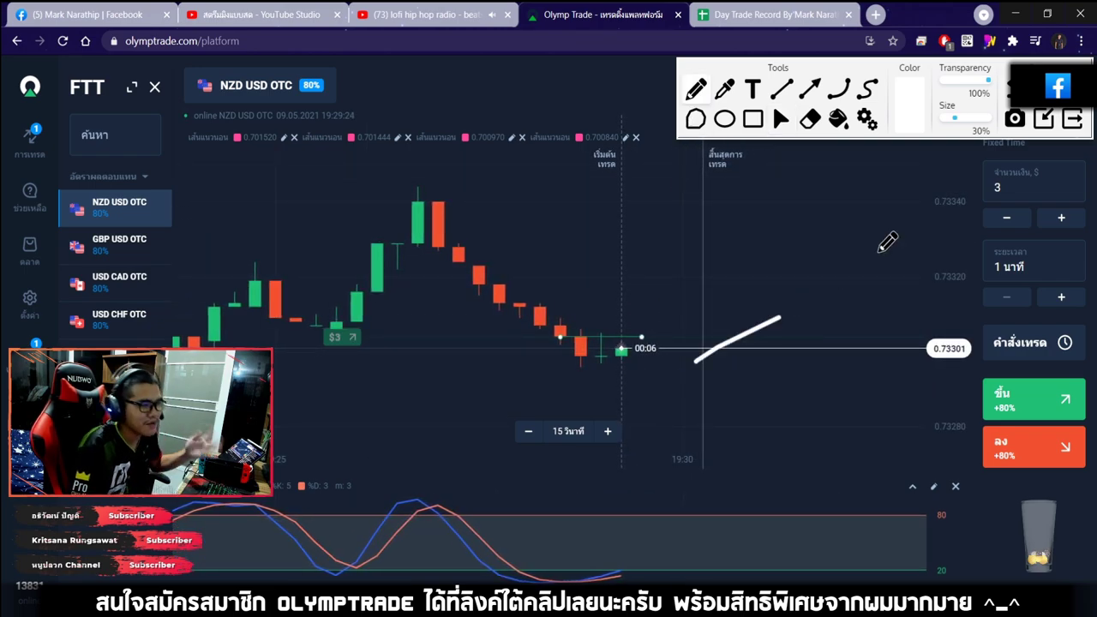
drag(888, 242, 941, 197)
drag(852, 208, 913, 253)
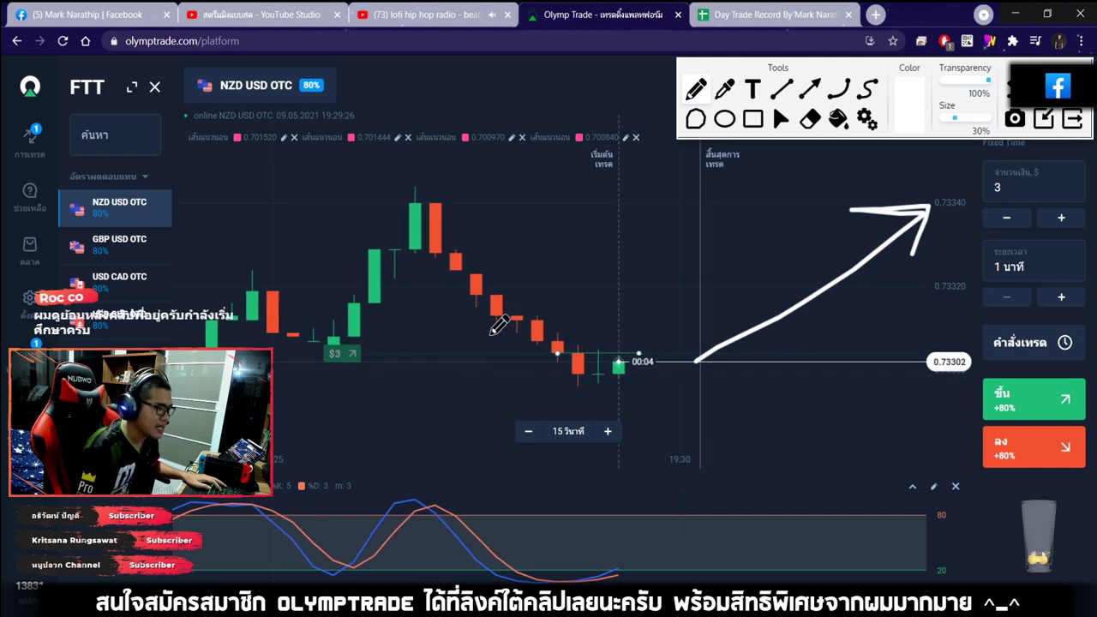
mouse_move(403, 219)
mouse_down()
mouse_move(535, 368)
mouse_move(545, 416)
mouse_up()
mouse_move(446, 351)
mouse_down()
mouse_move(545, 418)
mouse_move(553, 350)
mouse_up()
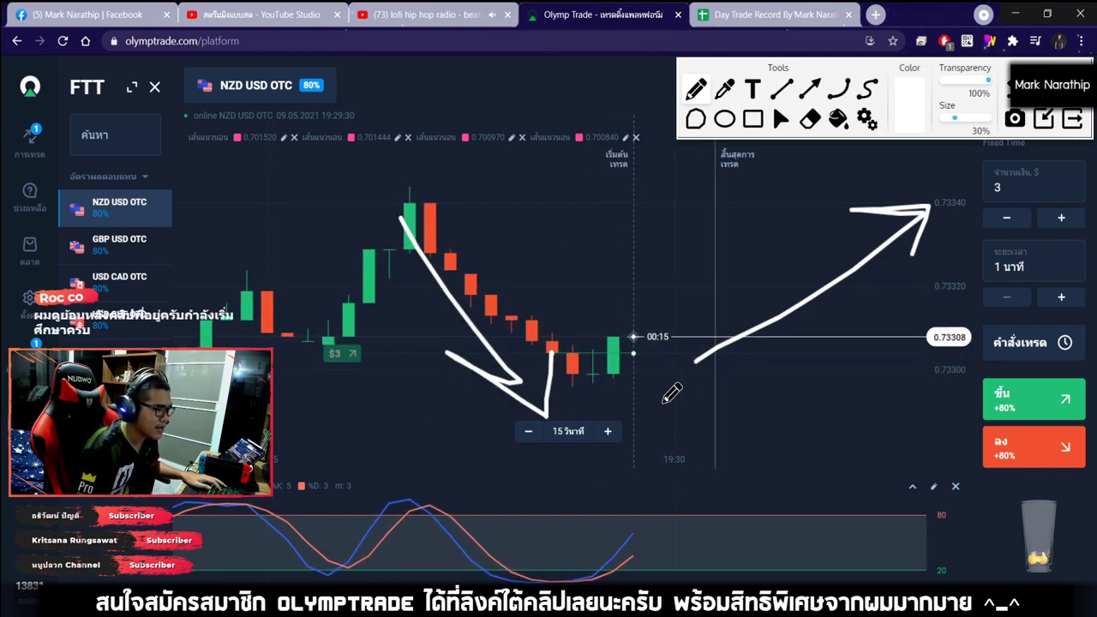
drag(643, 343, 784, 215)
drag(718, 229, 797, 253)
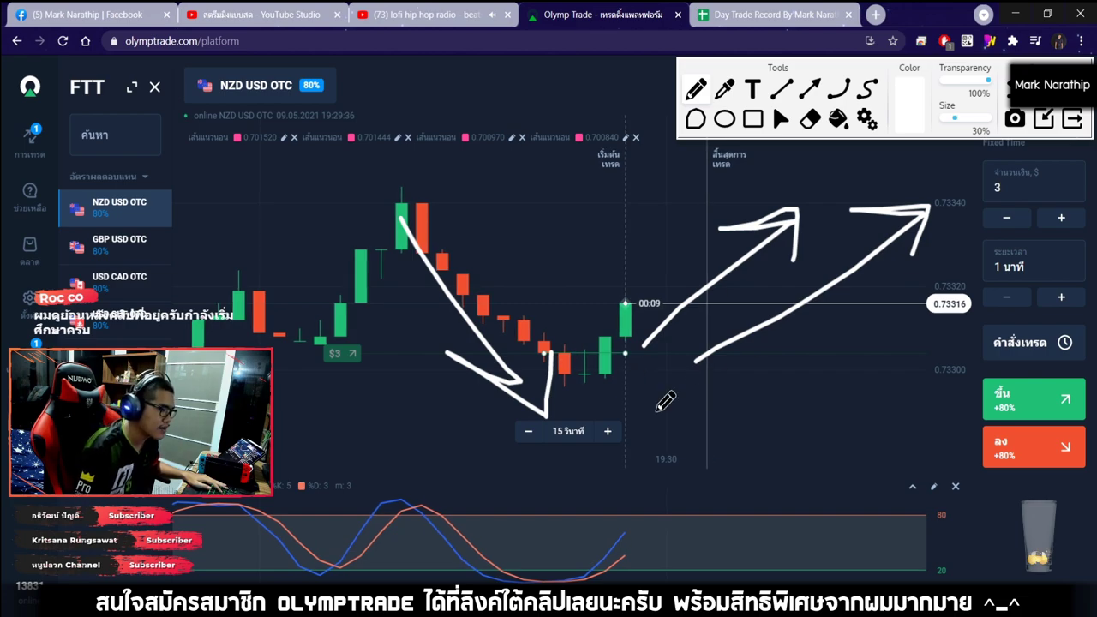
drag(584, 560, 556, 566)
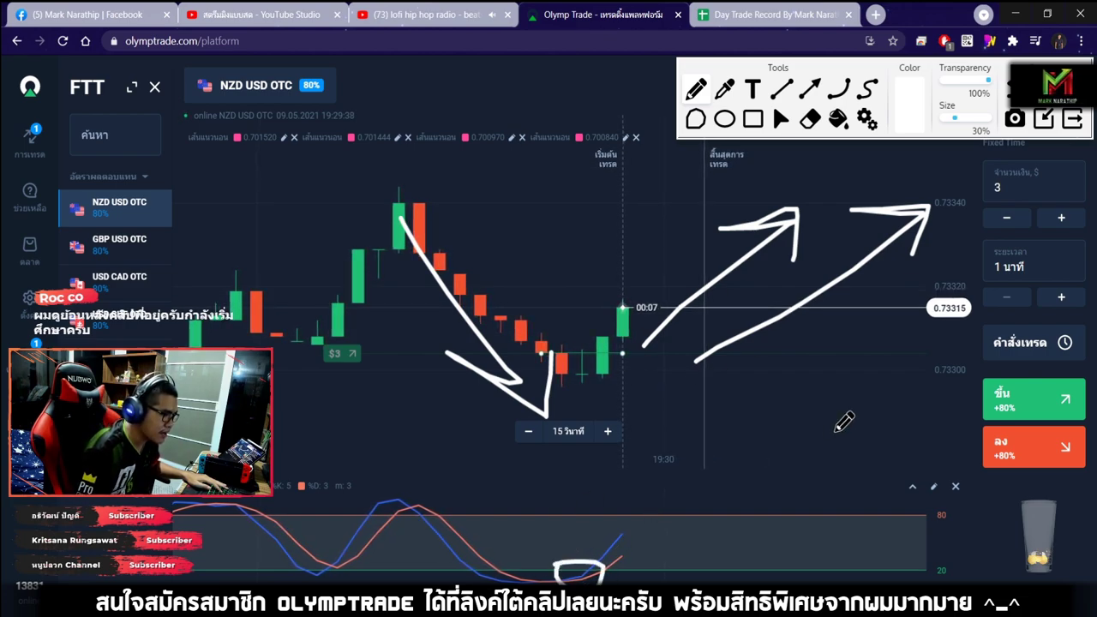
key(Escape)
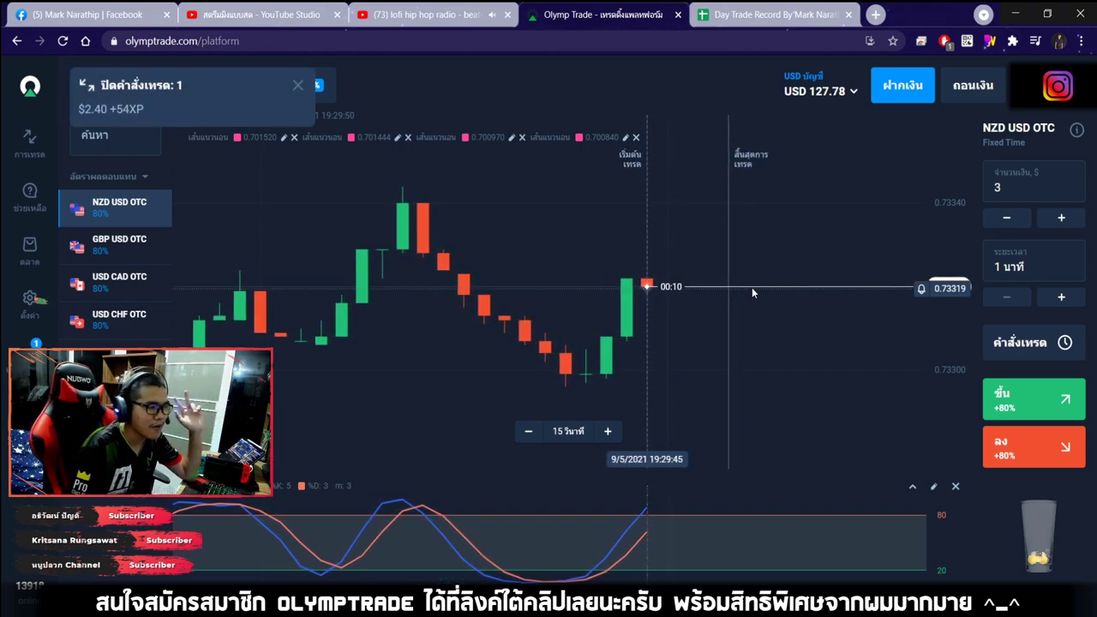
Dismiss the closed-trade notice and log trade 7 in Google Sheets as ชนะ with a profit rate of 80
click(298, 78)
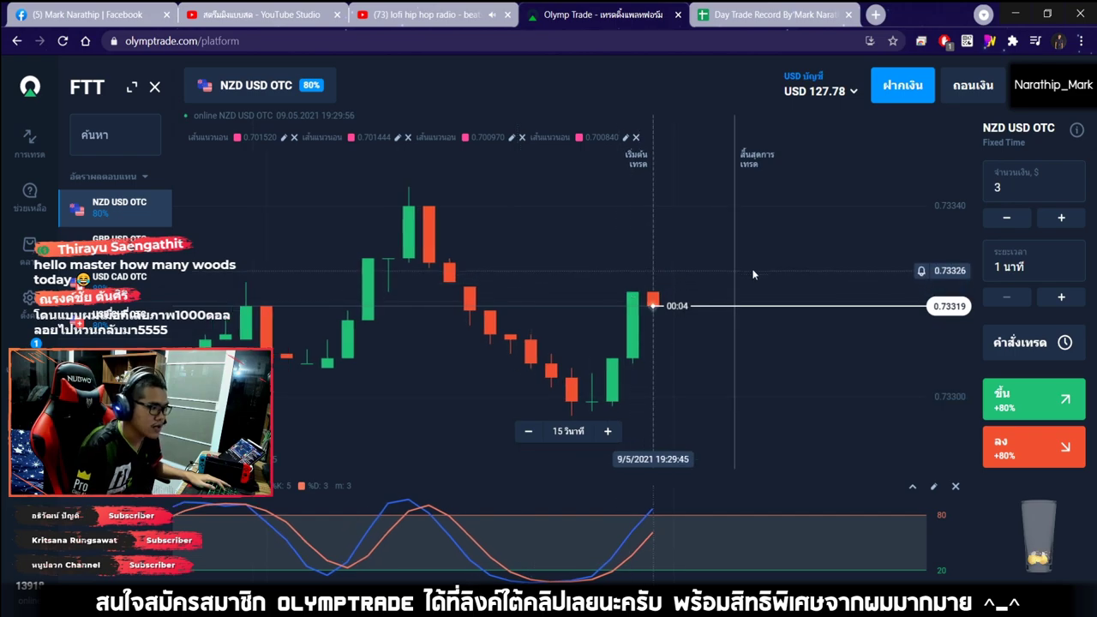
scroll(682, 257, down, 3)
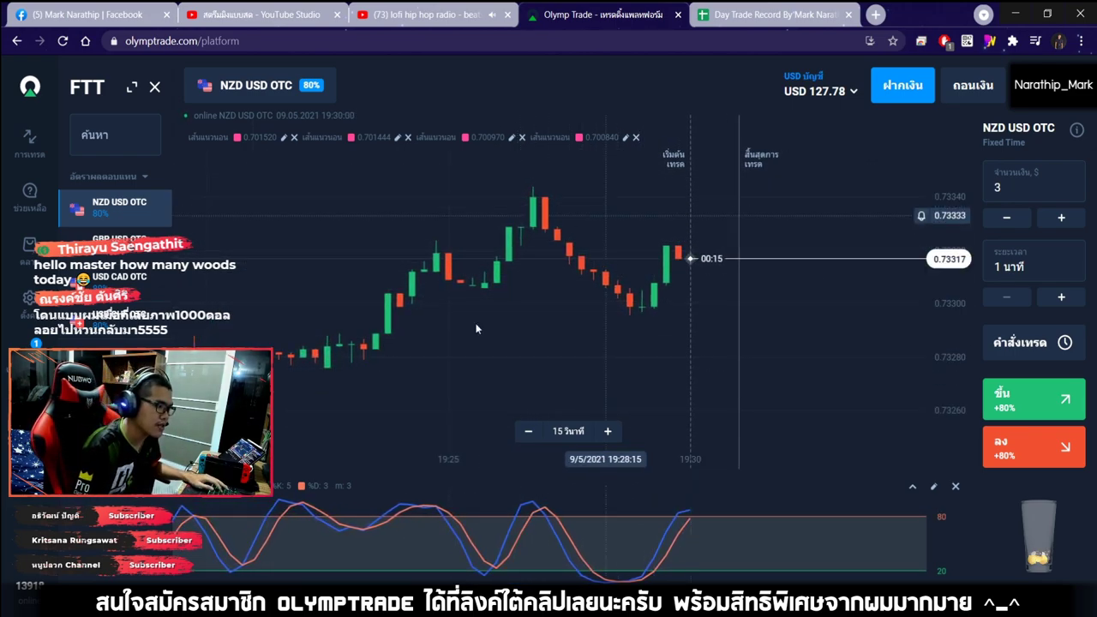
click(746, 23)
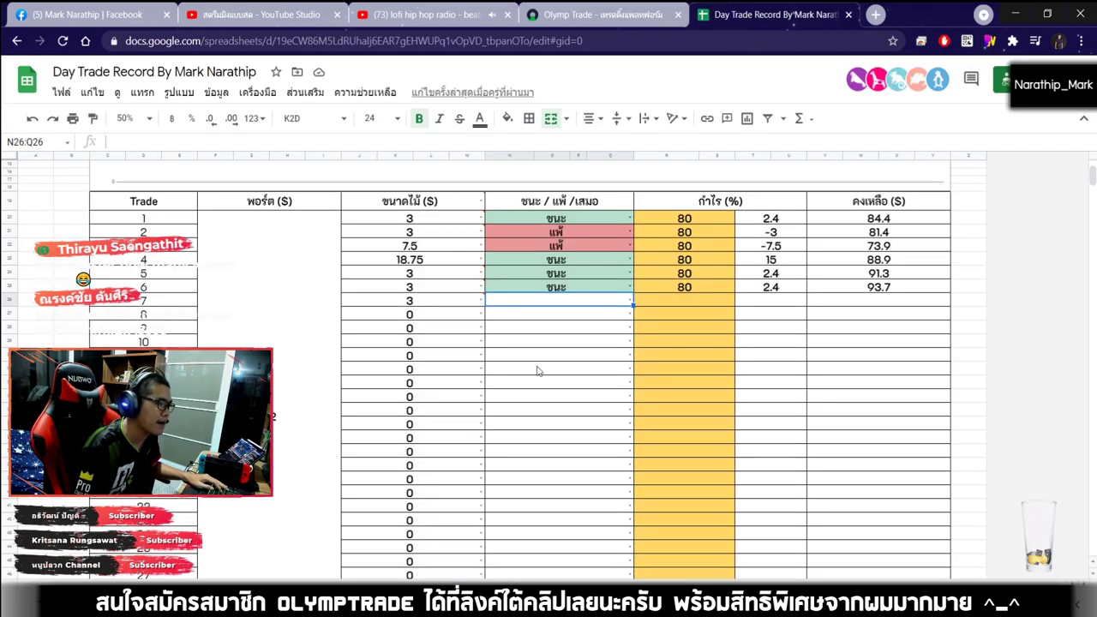
scroll(540, 360, down, 5)
scroll(540, 360, up, 6)
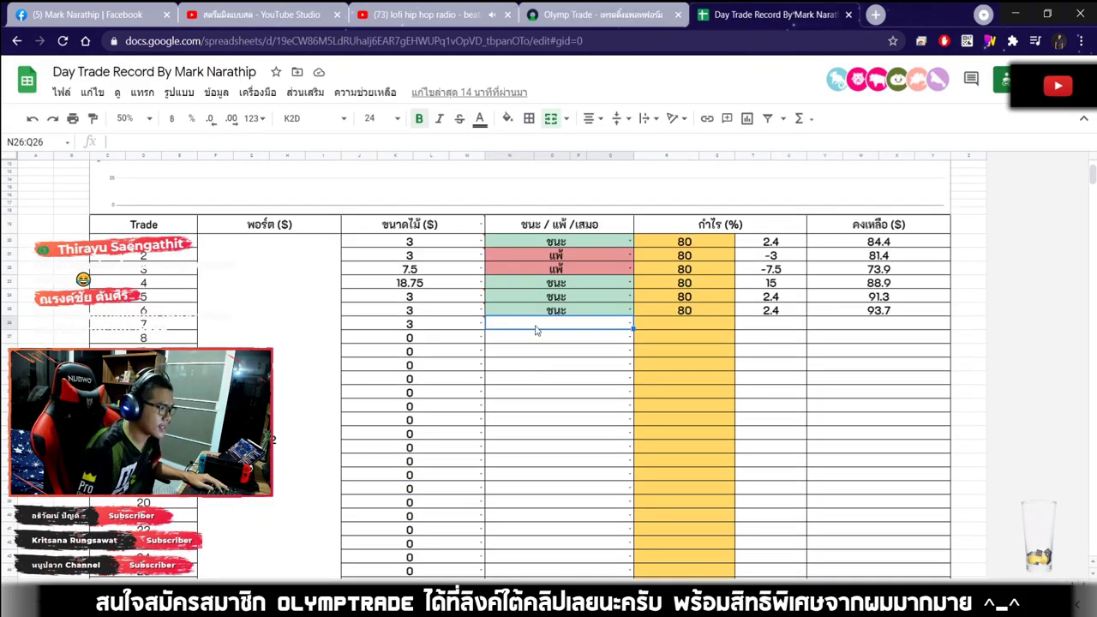
key(Return)
click(509, 347)
click(714, 325)
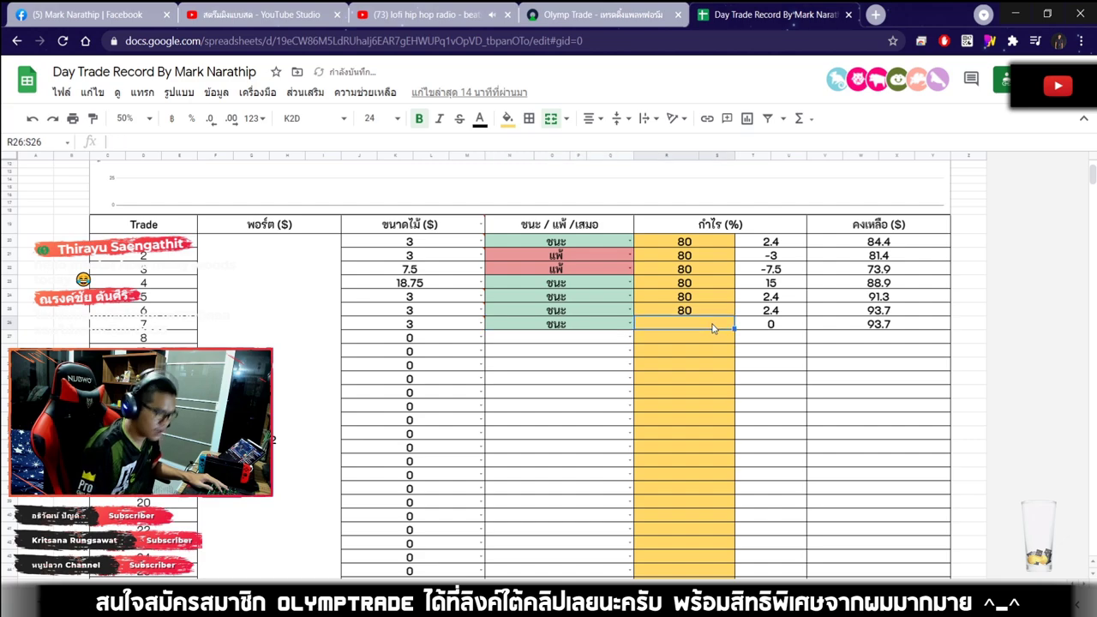
key(Return)
Check the Olymp Trade account, and inspect the total profit cell in the Google Sheets summary row
click(600, 14)
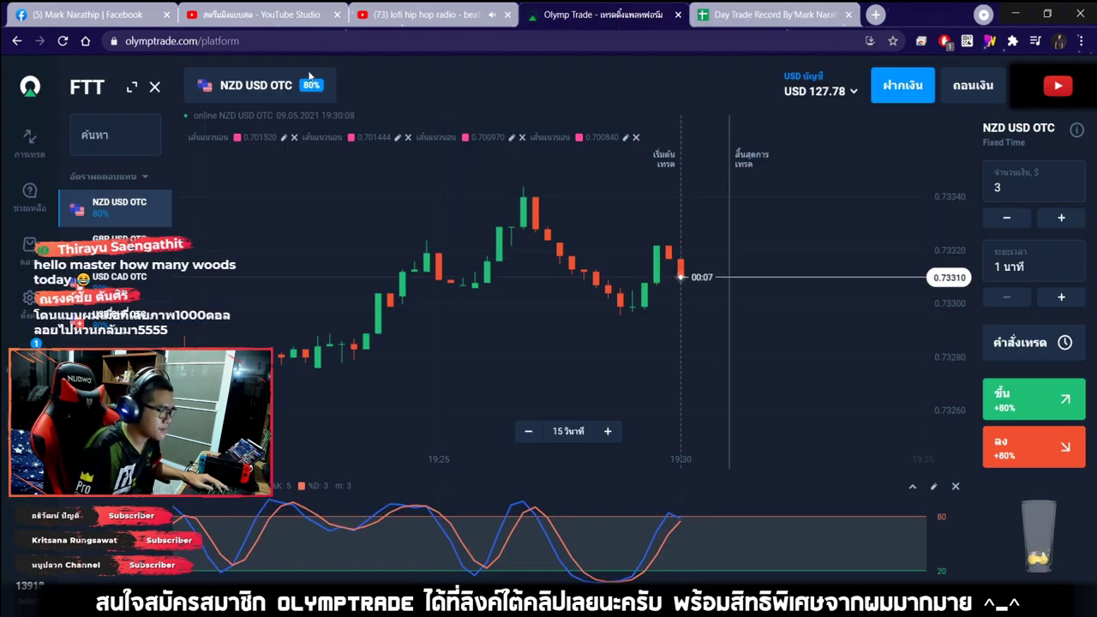
click(755, 15)
scroll(717, 331, down, 5)
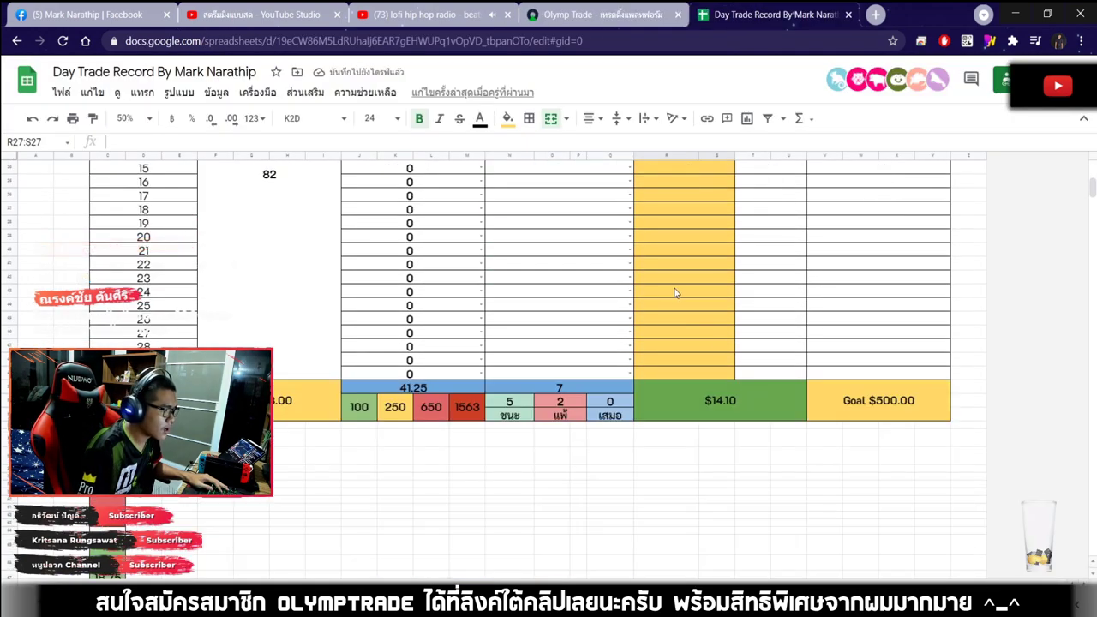
click(770, 235)
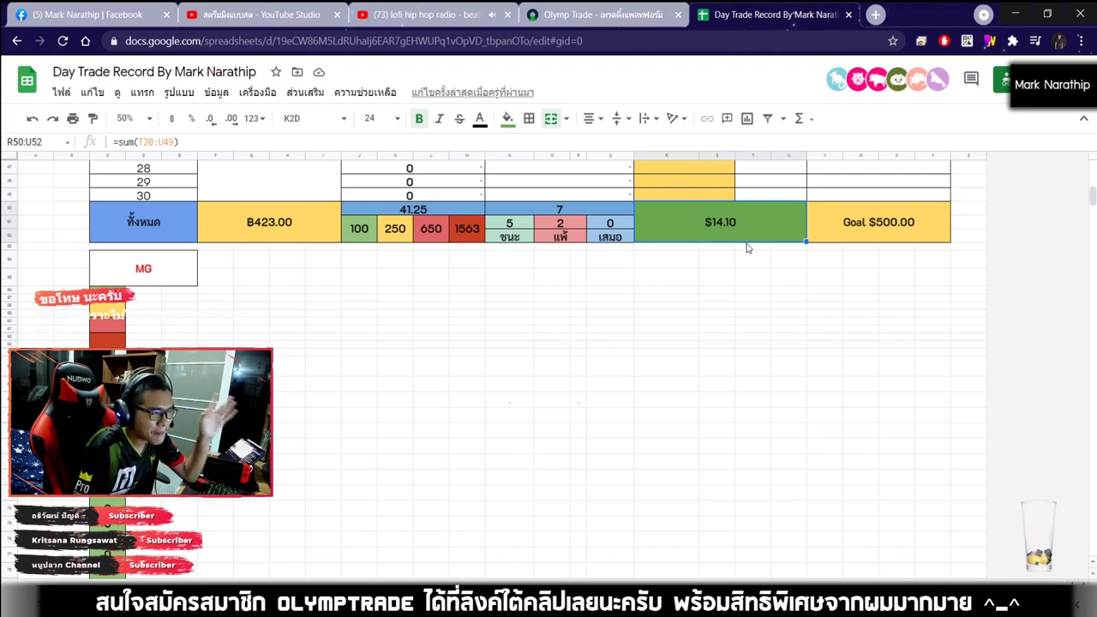
scroll(744, 257, up, 5)
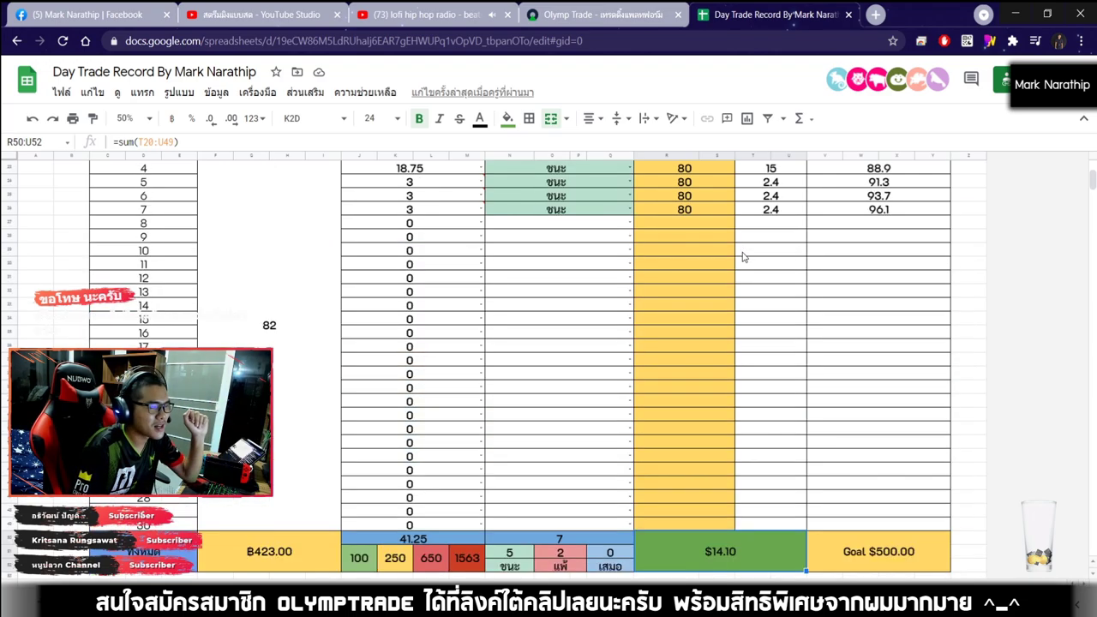
Enter 1.5 as the stake of trade 8 in the trade record
click(421, 225)
scroll(643, 287, up, 3)
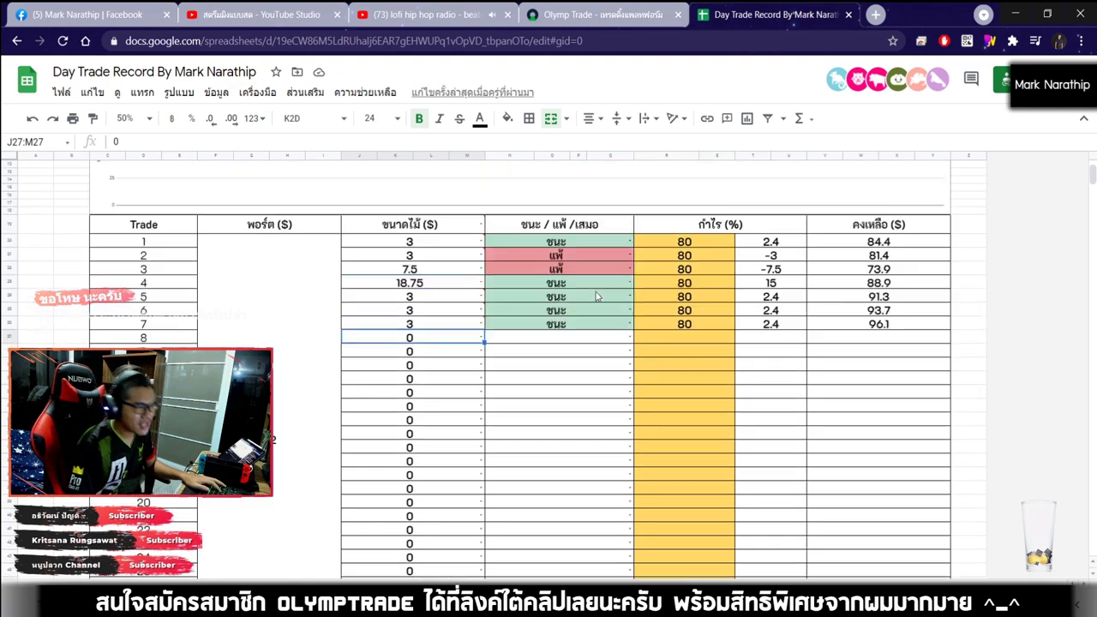
scroll(595, 292, down, 2)
scroll(429, 300, up, 4)
scroll(557, 300, down, 1)
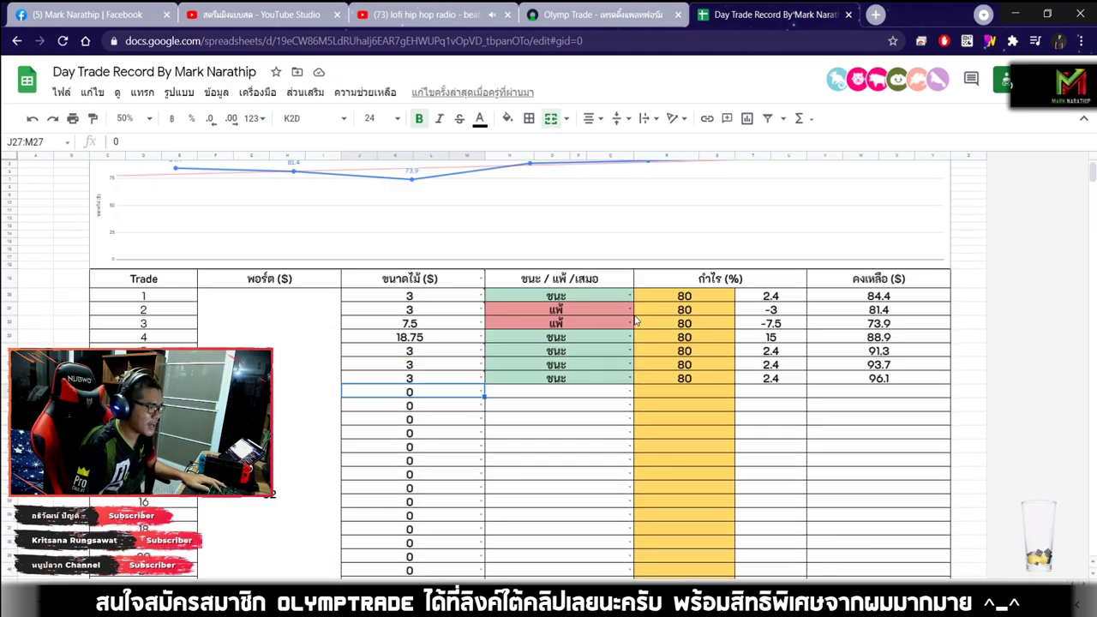
text(1.5)
key(Return)
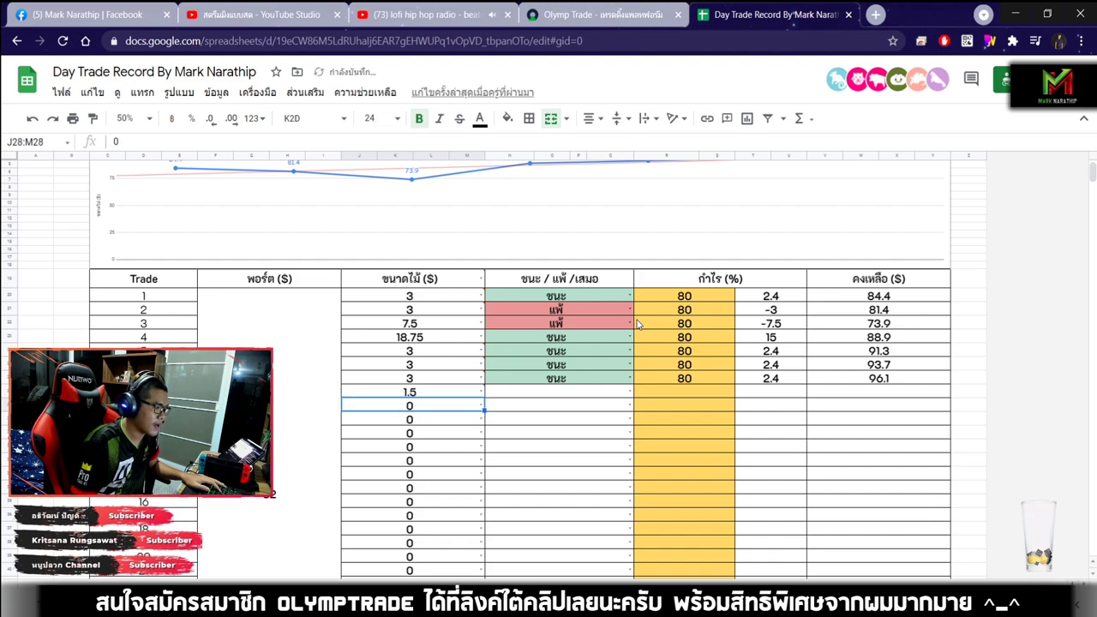
Try logging trade 8 as ชนะ with a profit rate of 80
scroll(639, 324, down, 2)
scroll(600, 313, down, 4)
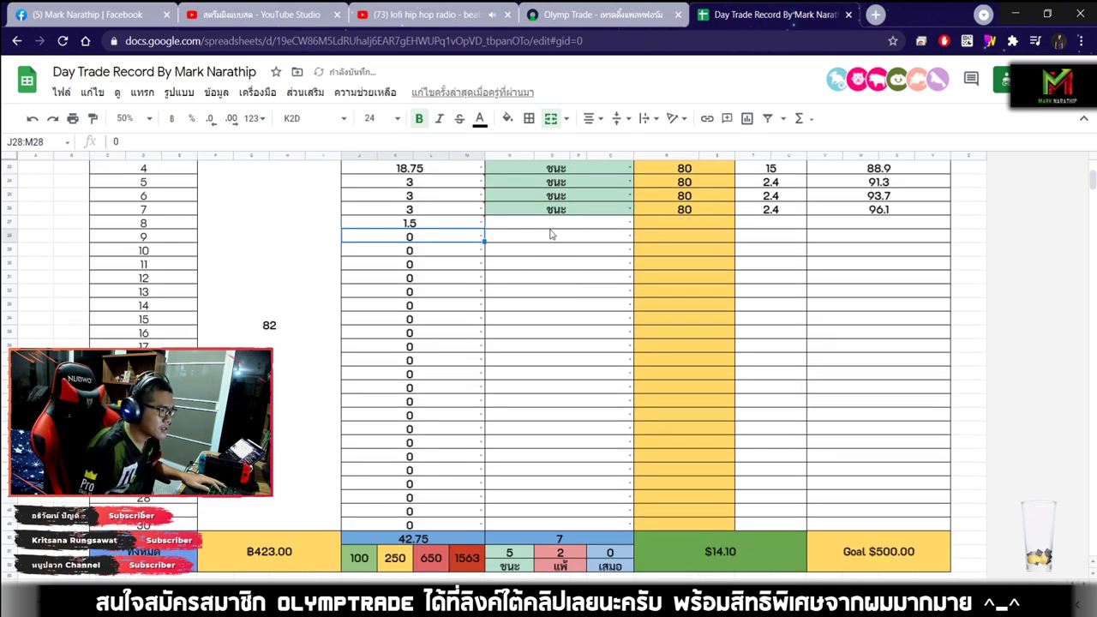
click(551, 228)
click(550, 228)
click(497, 245)
click(674, 232)
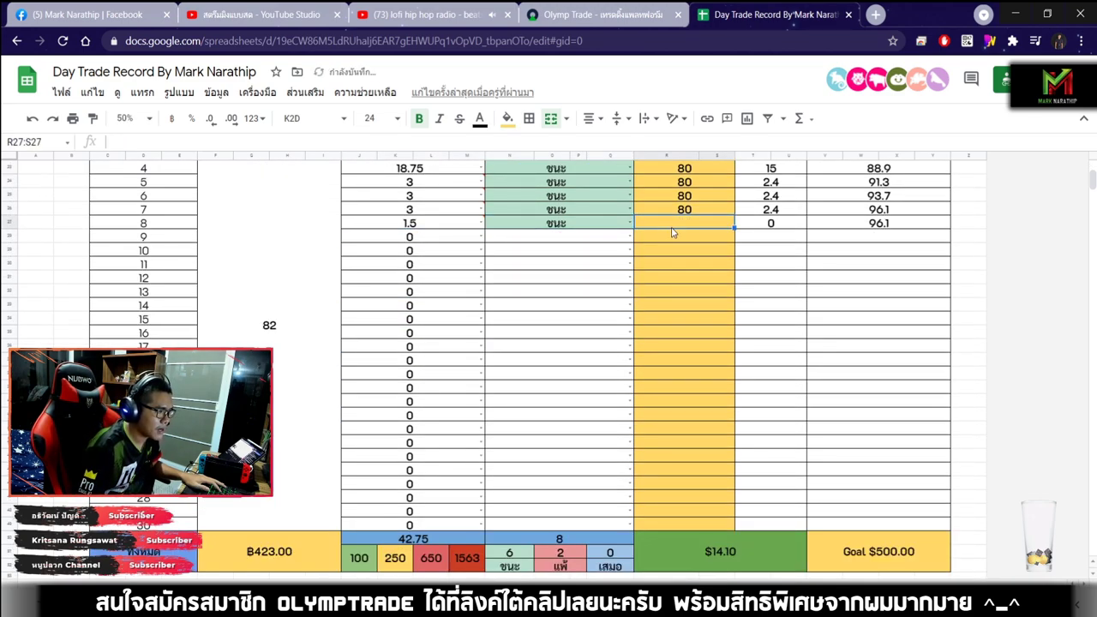
key(Return)
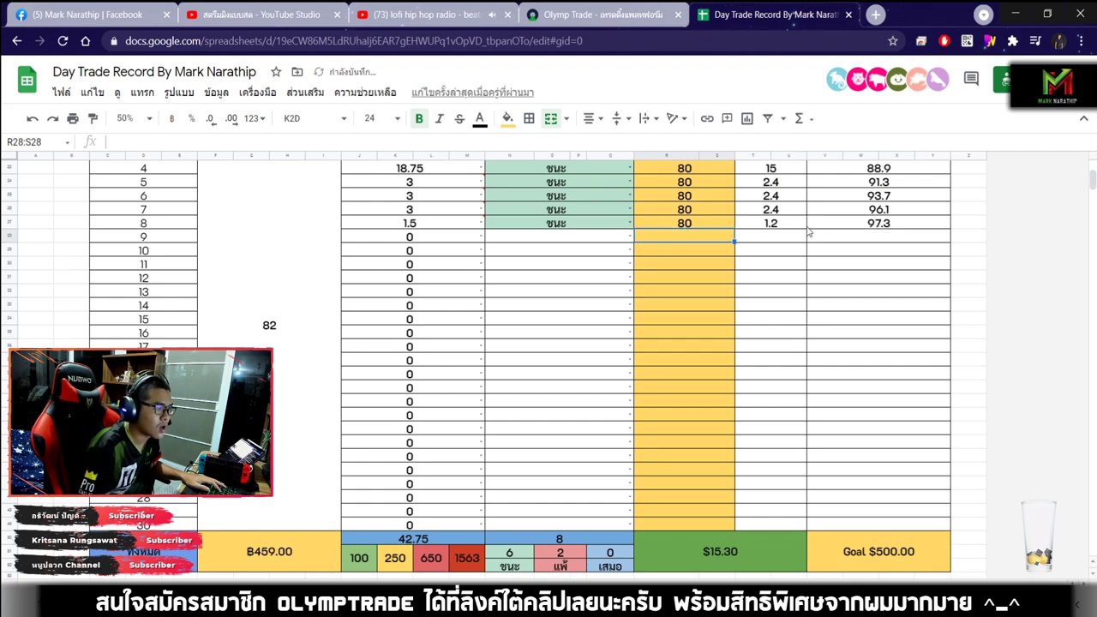
Inspect the total profit in the summary row, and undo the result and profit rate entries of trade 8
scroll(756, 197, down, 11)
click(699, 241)
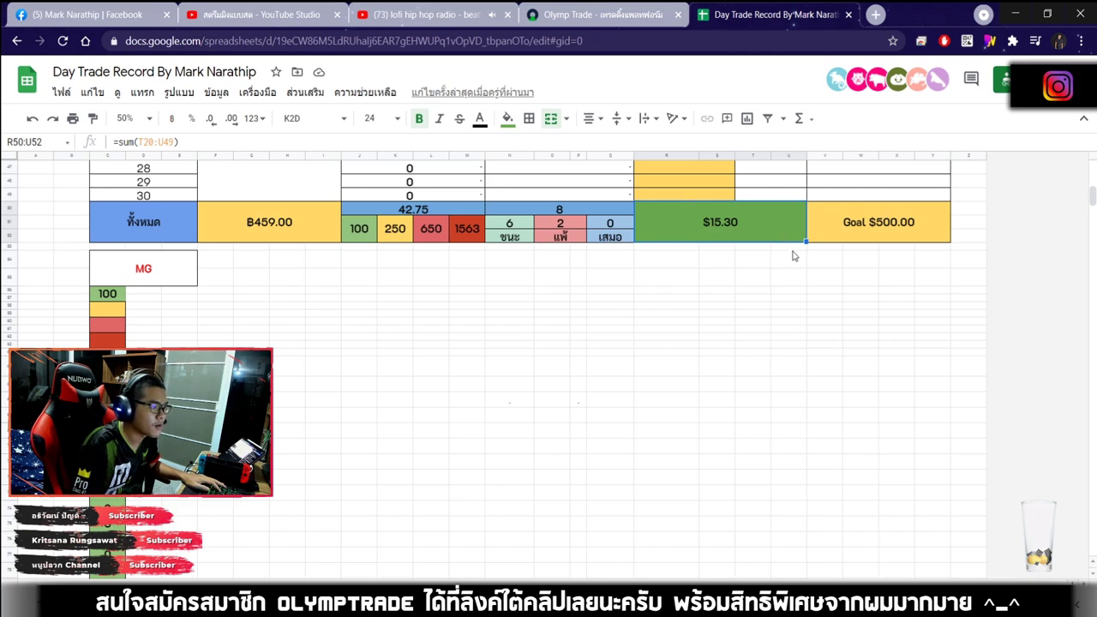
scroll(743, 314, up, 11)
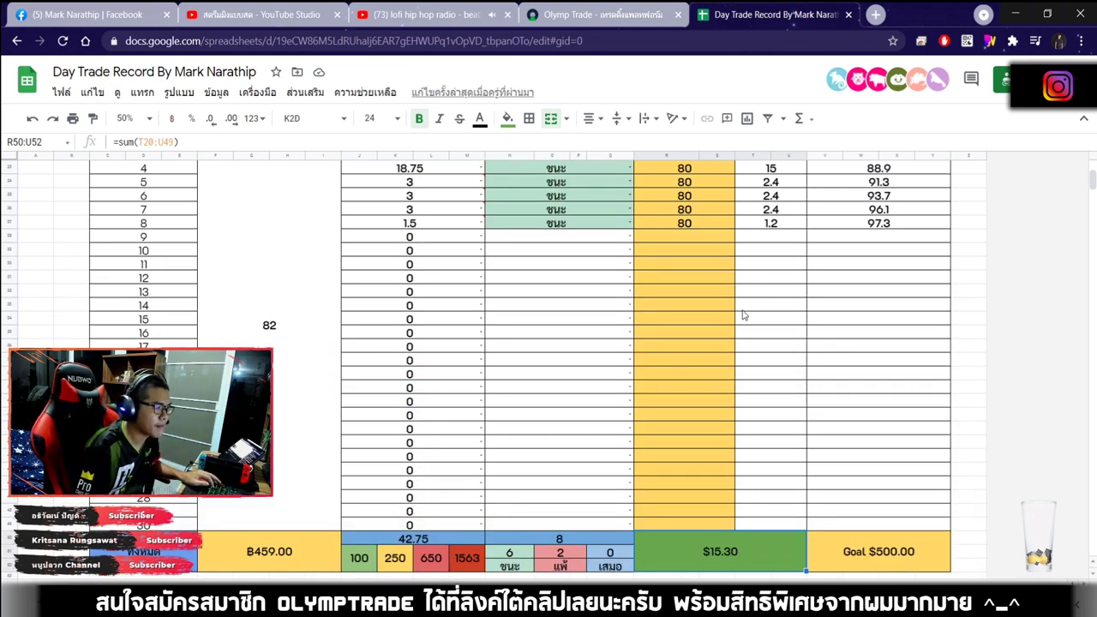
key(ctrl+z)
key(ctrl+z)
Switch to Olymp Trade, set the stake to $1.5, and compare it with the trade 8 row in Google Sheets
key(ctrl+shift+Tab)
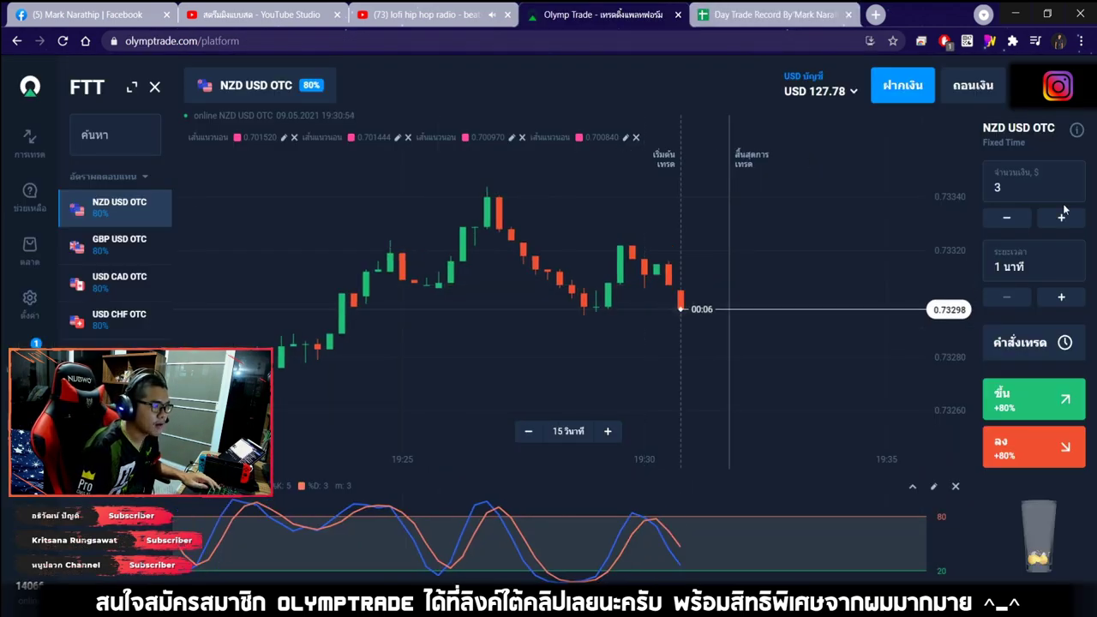
click(1055, 183)
text(21)
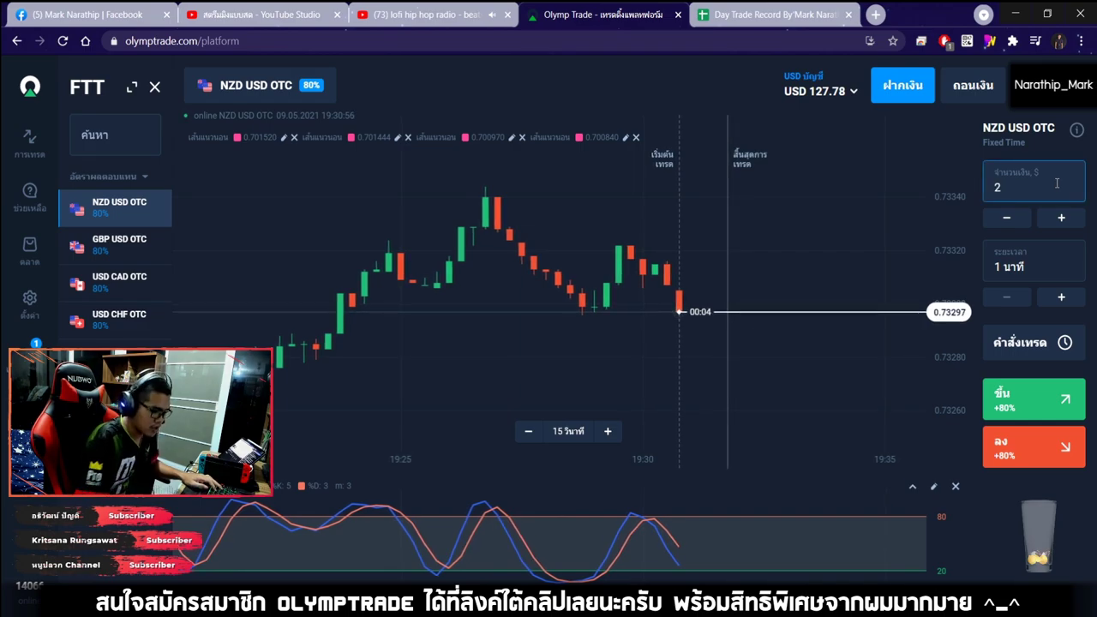
key(BackSpace)
text(1.5)
key(ctrl+Tab)
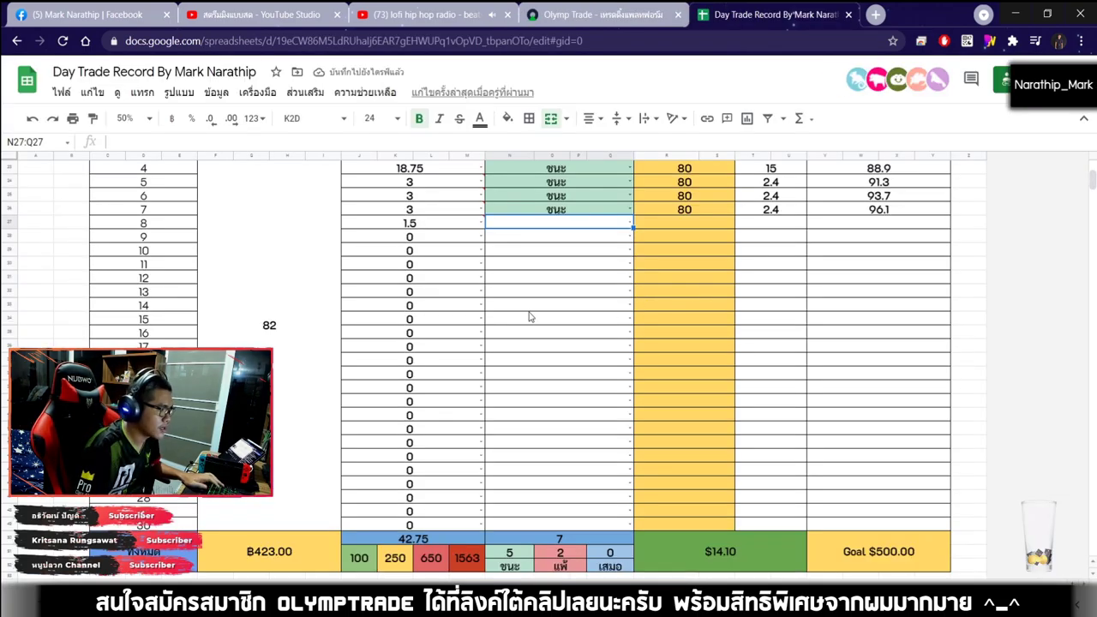
key(ctrl+shift+Tab)
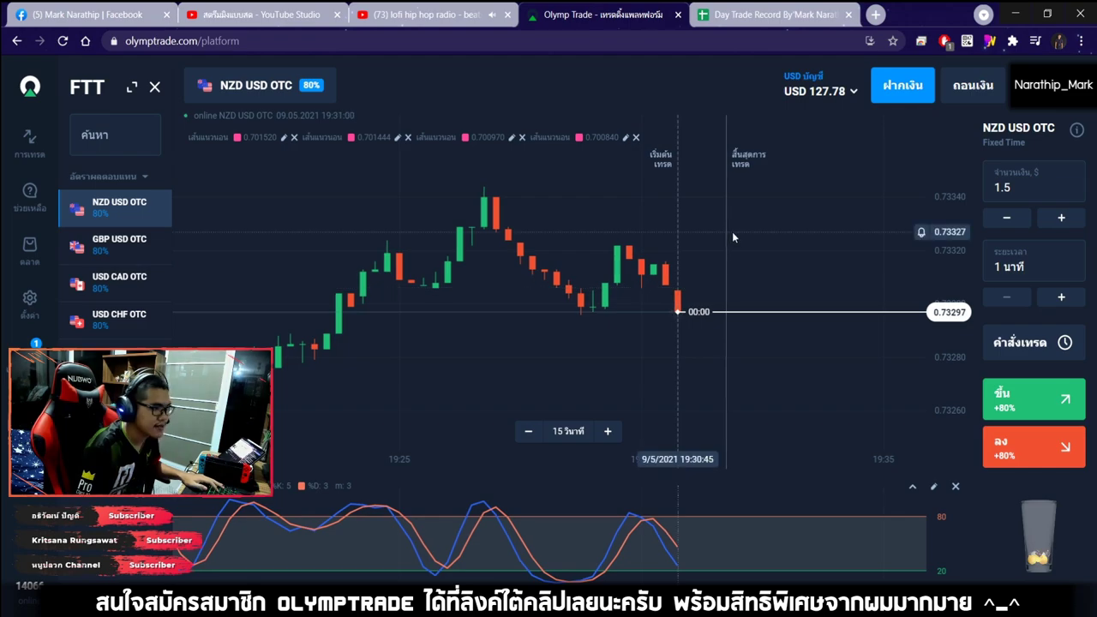
Change from NZD USD OTC to USD CHF OTC and place a $1.5, 1-minute down (ลง) trade
scroll(725, 217, down, 5)
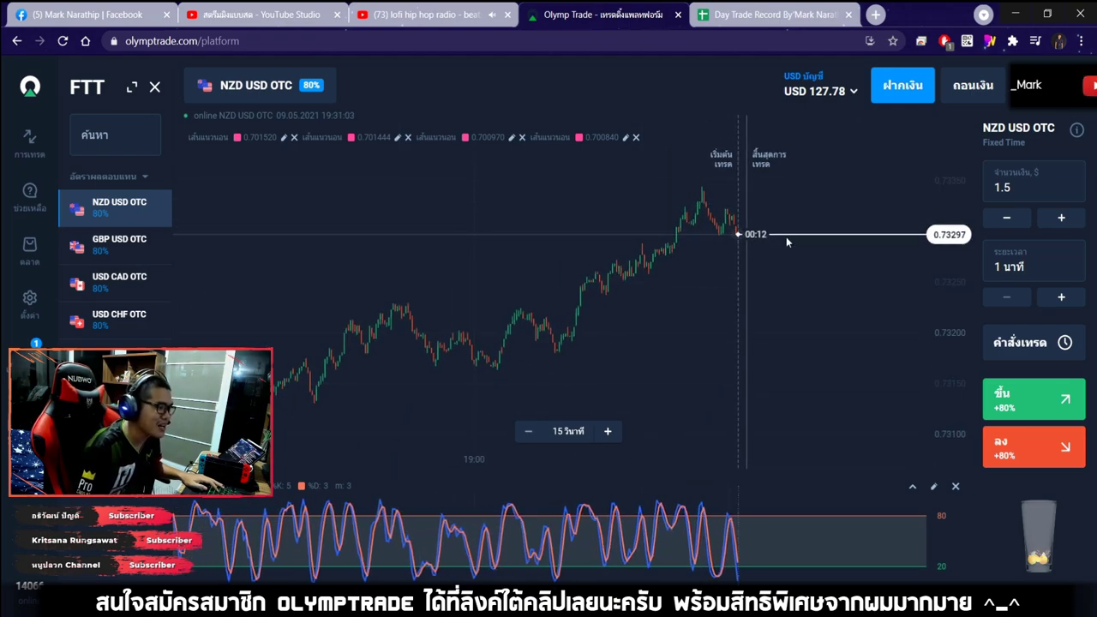
drag(786, 236, 686, 210)
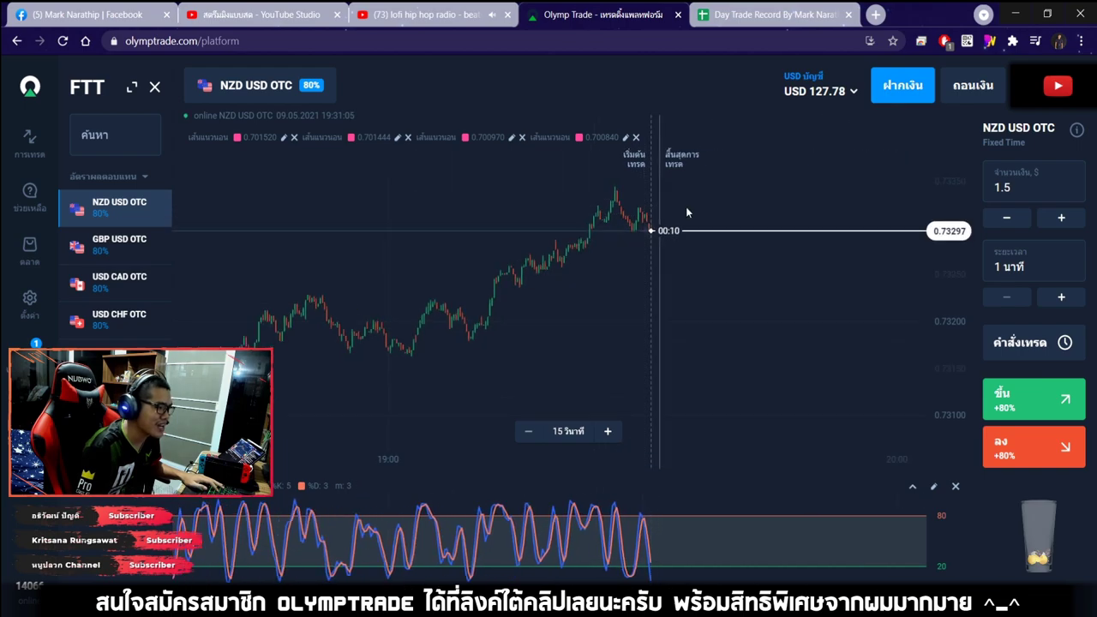
click(116, 246)
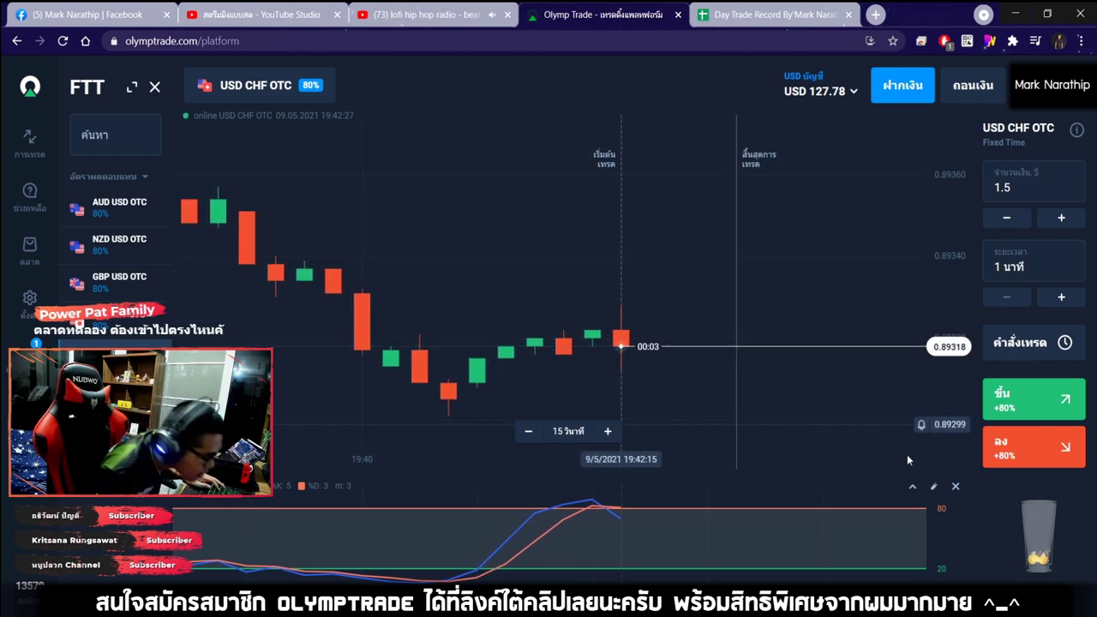
click(1005, 443)
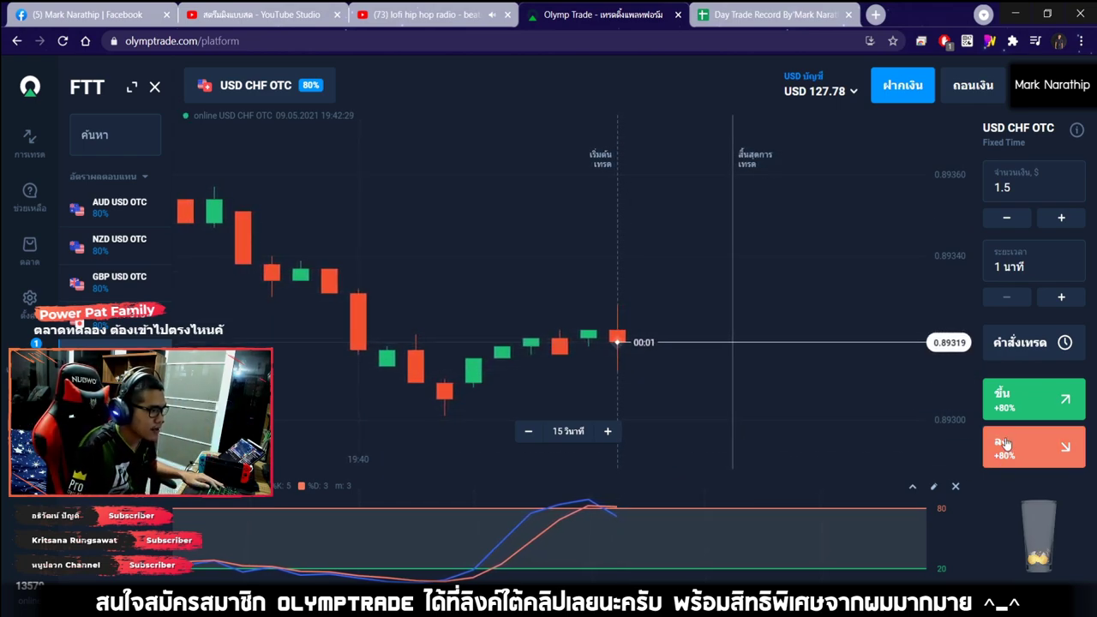
Examine the USD CHF OTC candles around the open $1.50 trade and the wider price trend
scroll(707, 270, up, 2)
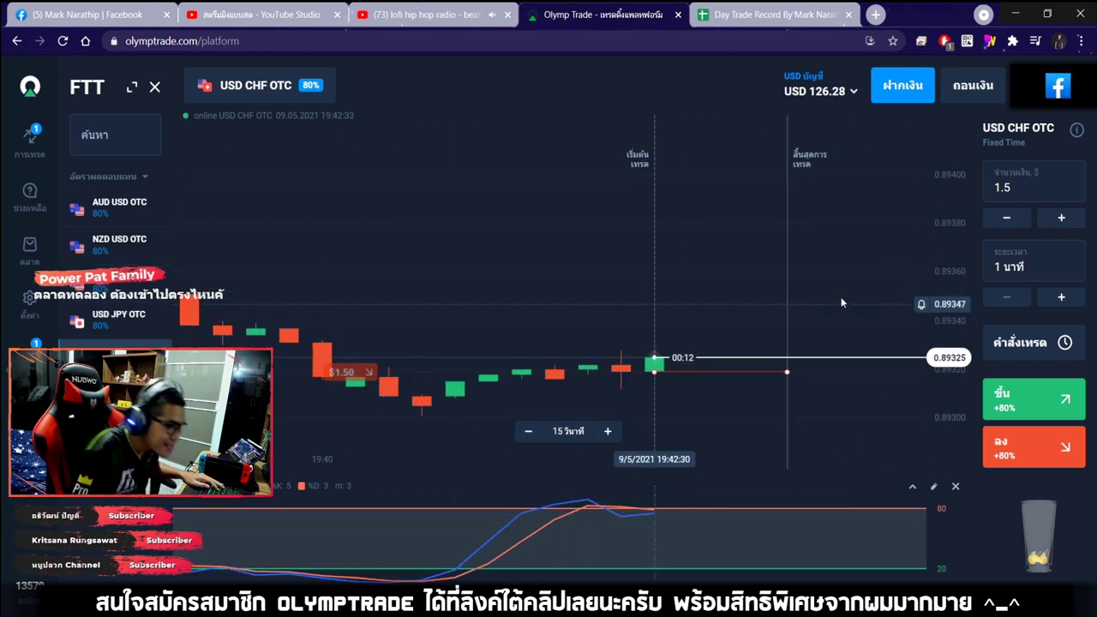
scroll(837, 279, up, 1)
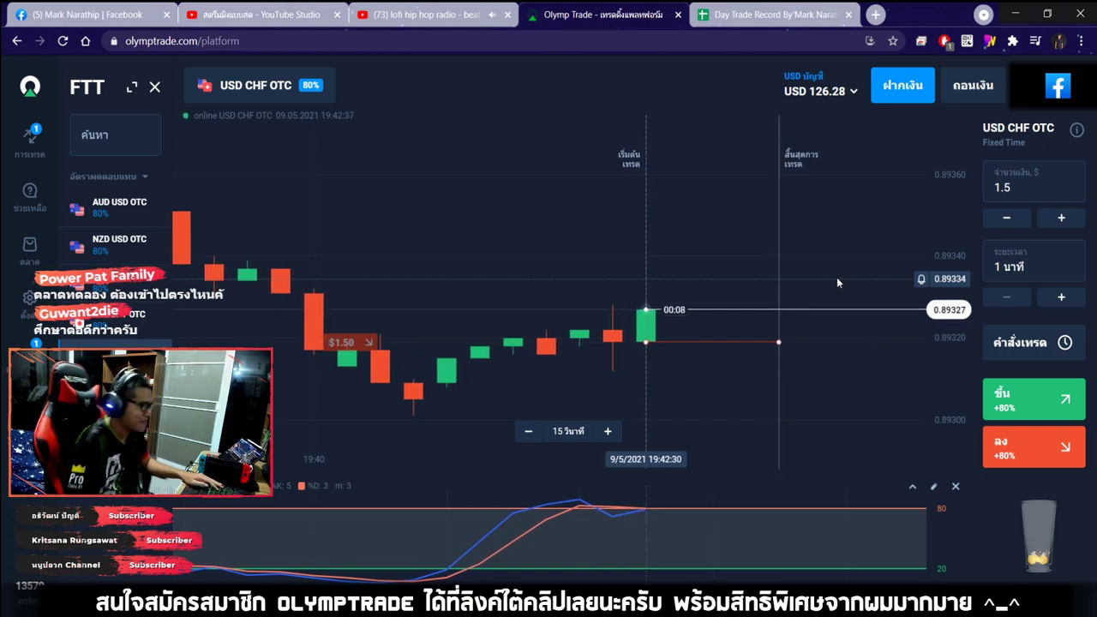
scroll(789, 291, down, 3)
scroll(743, 303, down, 2)
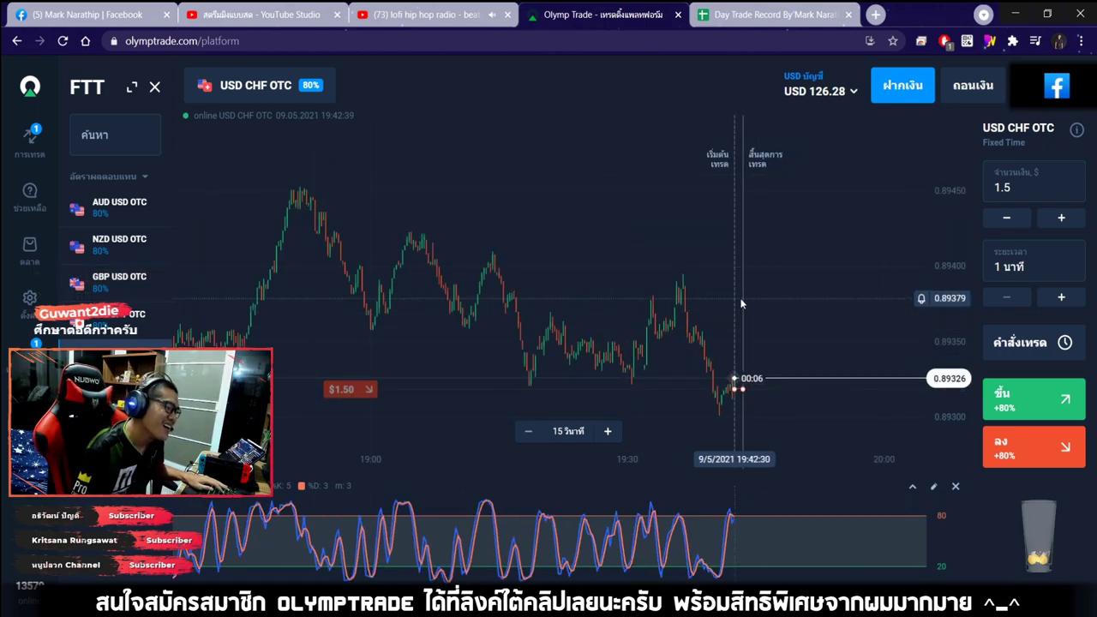
scroll(655, 242, down, 2)
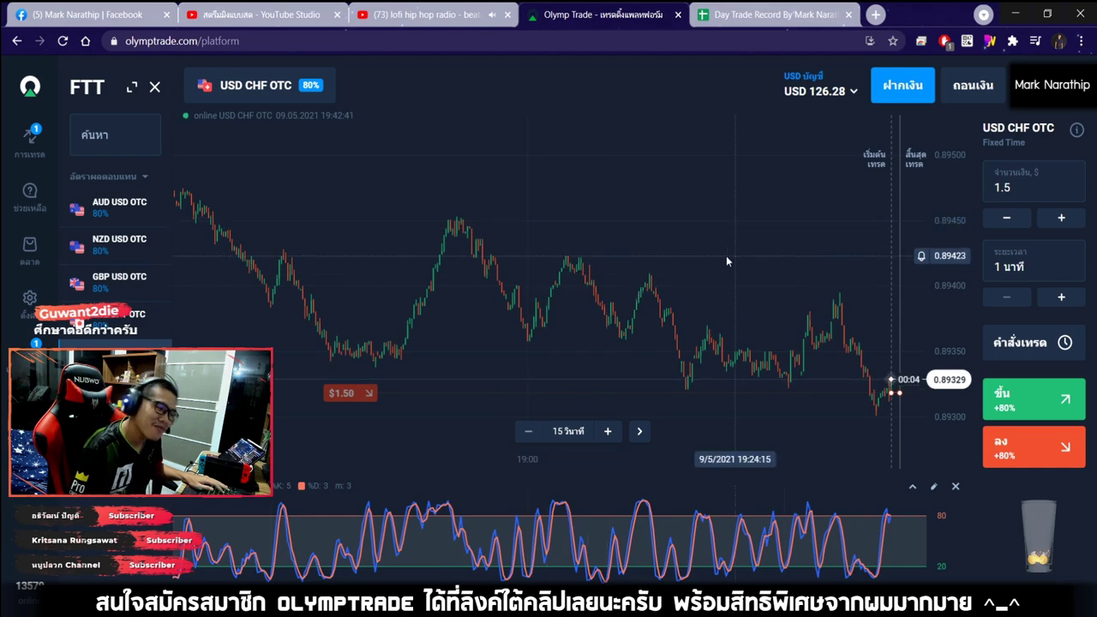
Look over the USD CHF OTC chart and compare the open $1.50 trade with the trade 8 row in Google Sheets
drag(726, 255, 715, 258)
click(716, 12)
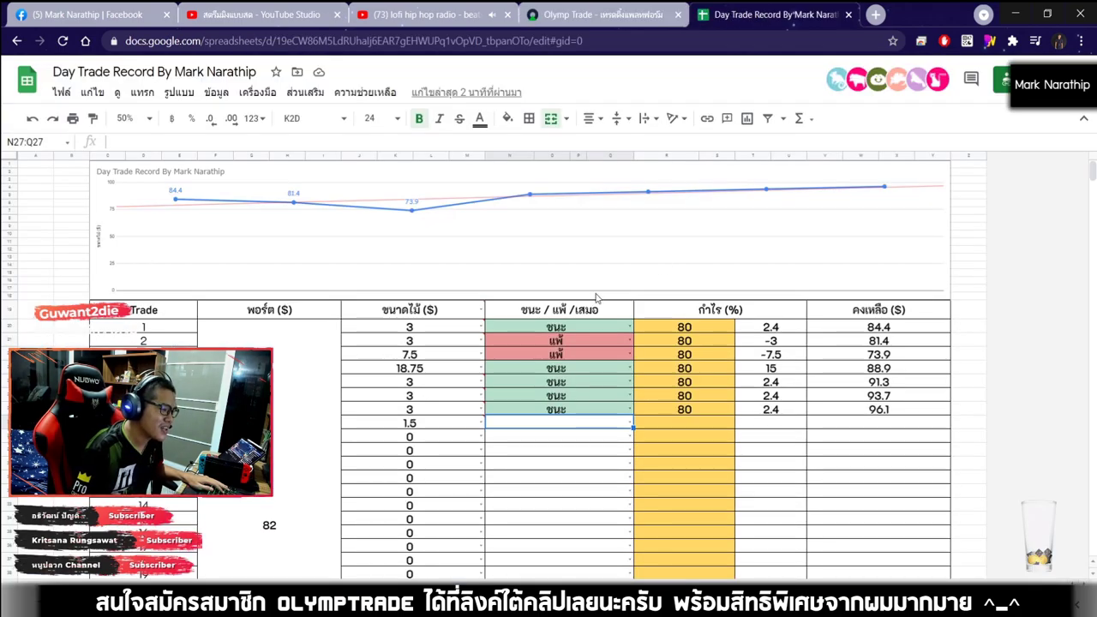
click(591, 15)
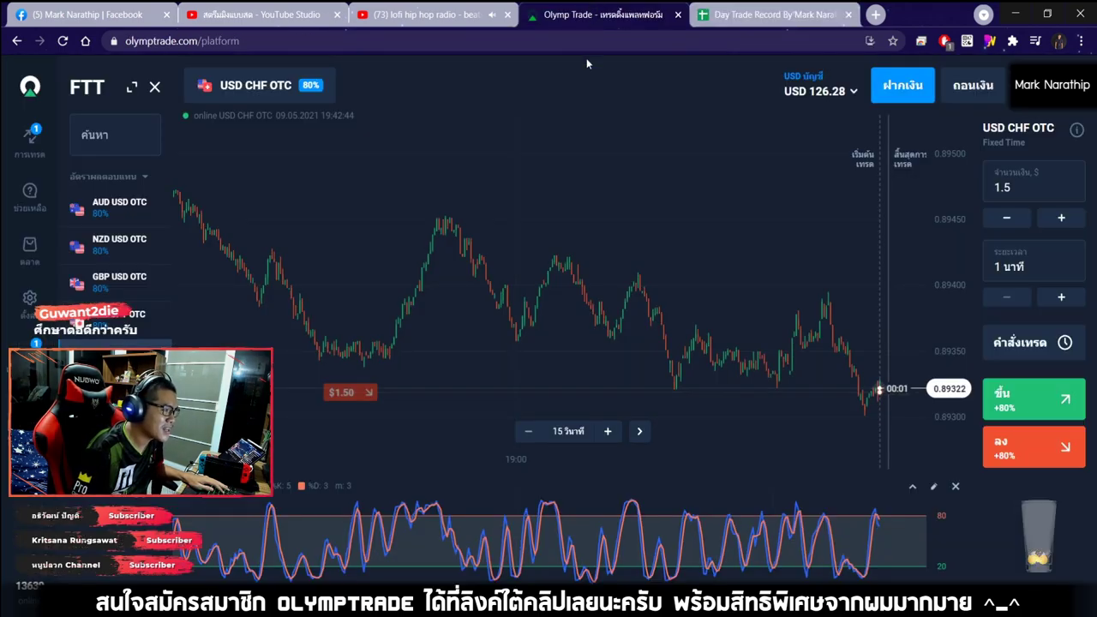
Draw a freehand arrow sloping down along the falling price highs across the USD CHF OTC chart, and clear it
click(991, 41)
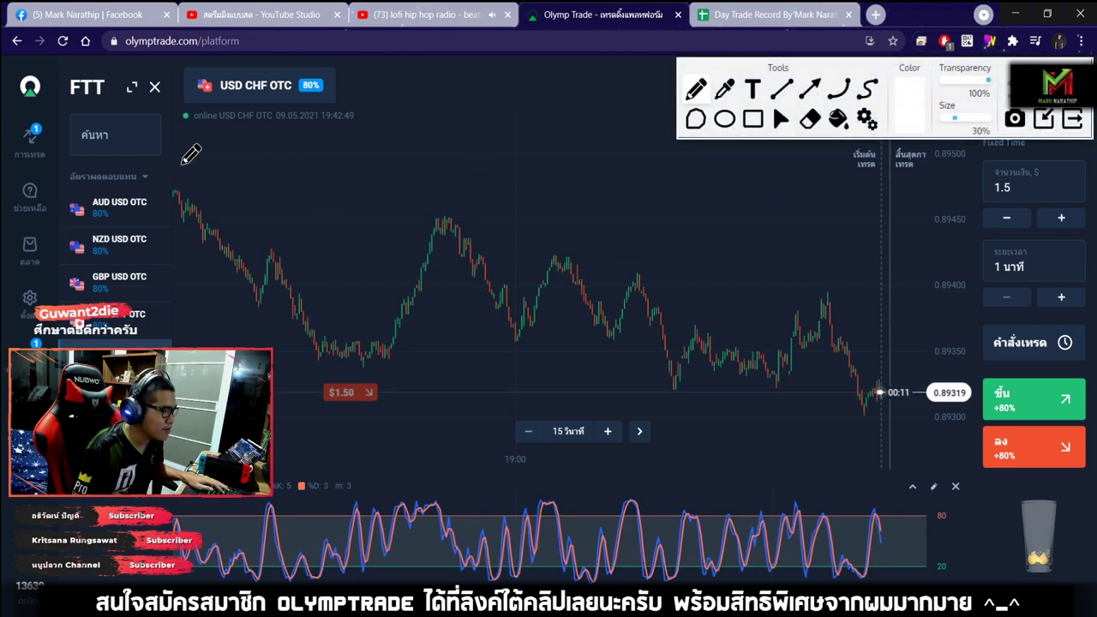
drag(592, 239, 923, 343)
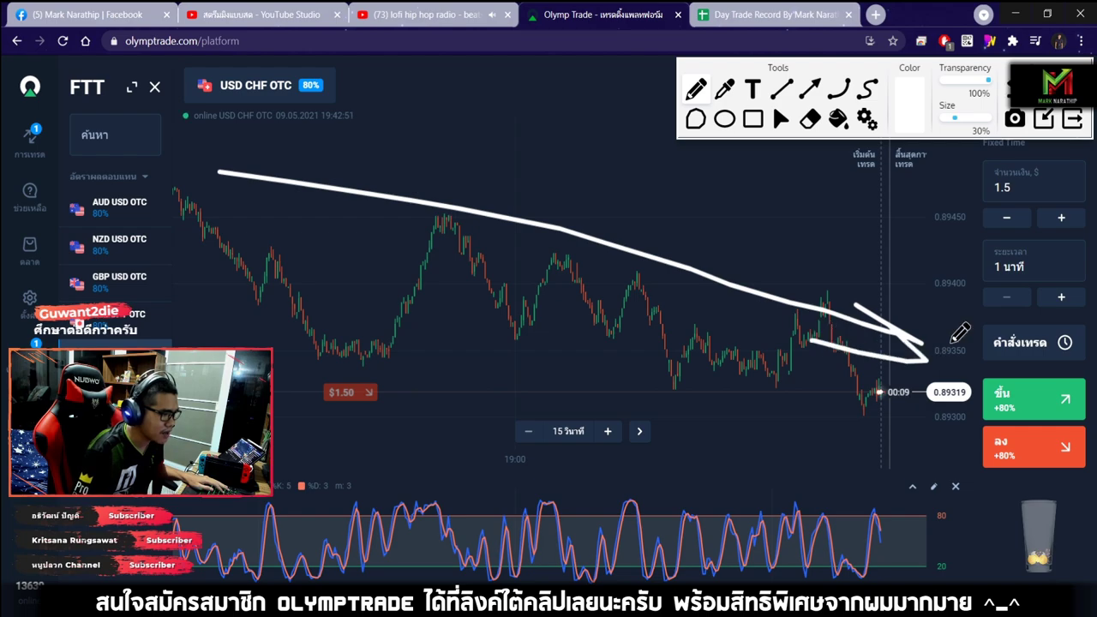
click(781, 118)
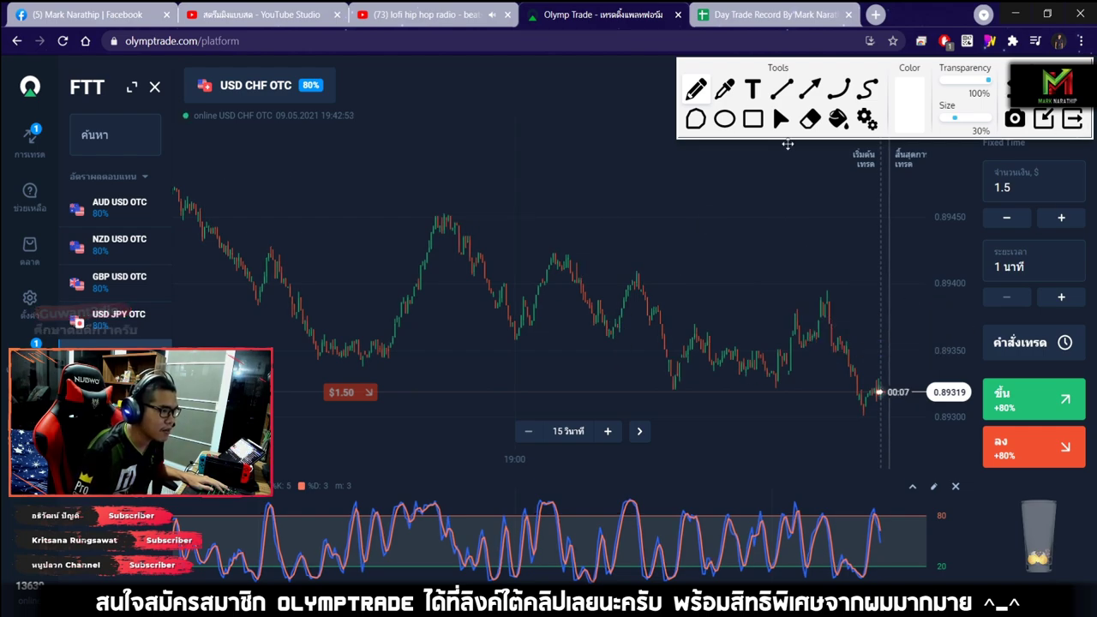
Sketch a rising arrow over the recent candle rebound and two falling arrows beyond the latest candle on the magnified chart
scroll(823, 334, up, 3)
scroll(678, 330, up, 4)
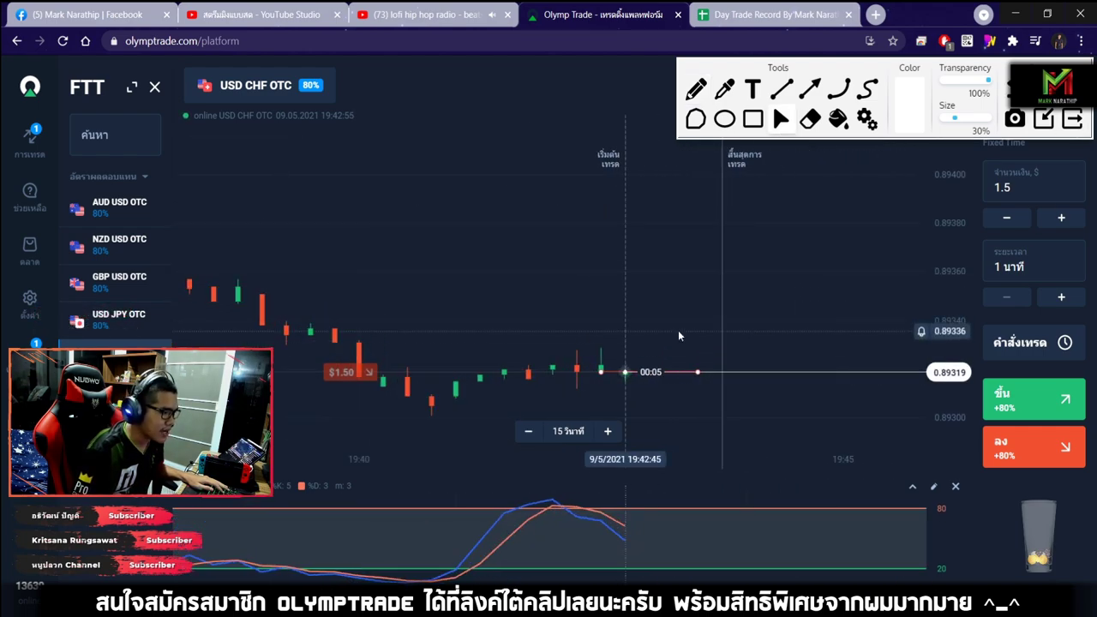
click(695, 89)
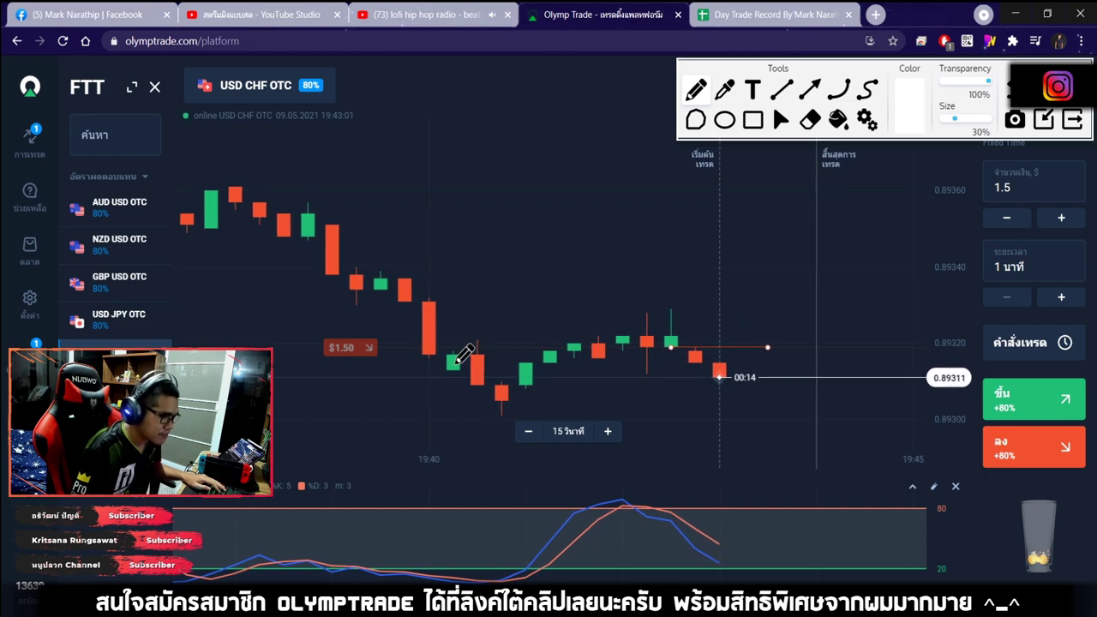
drag(639, 304, 562, 331)
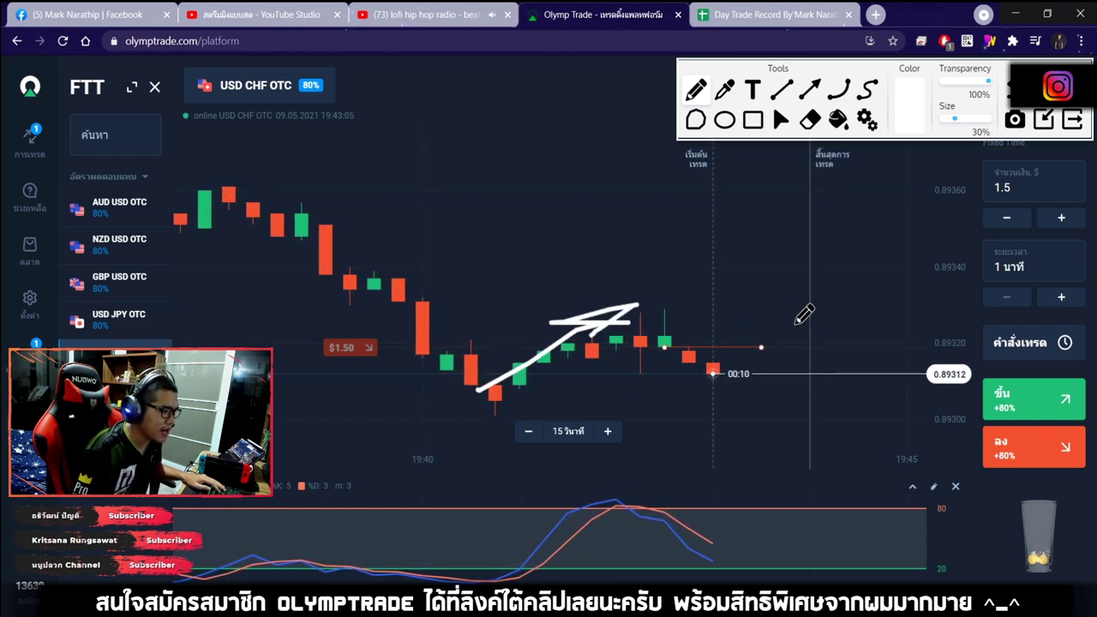
drag(750, 291, 881, 416)
drag(793, 384, 880, 416)
drag(868, 369, 881, 417)
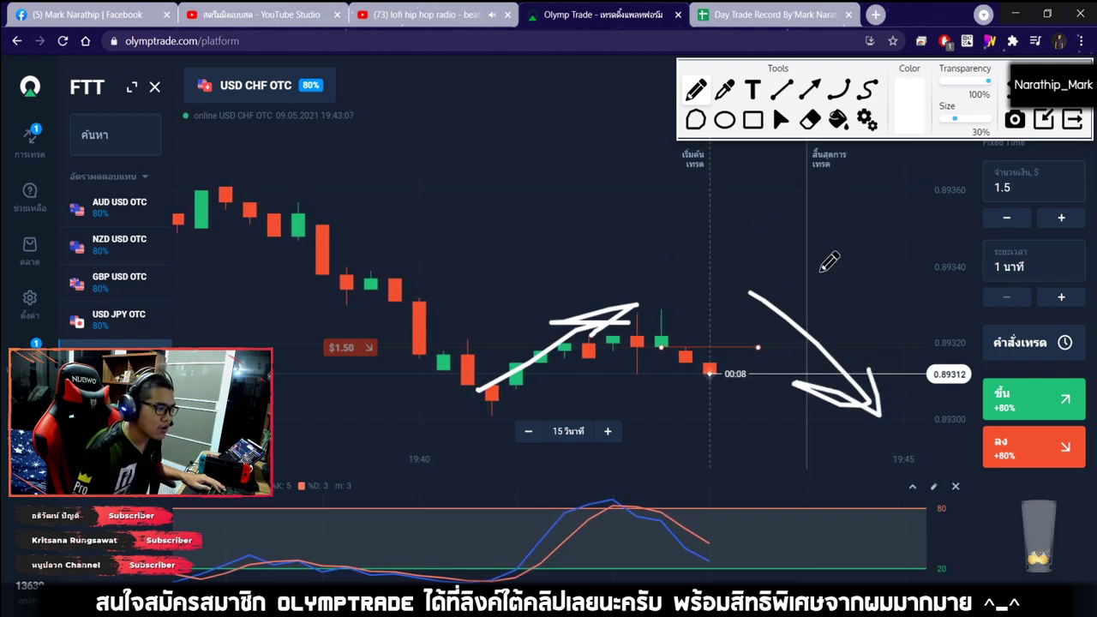
drag(922, 354, 942, 364)
drag(914, 296, 940, 361)
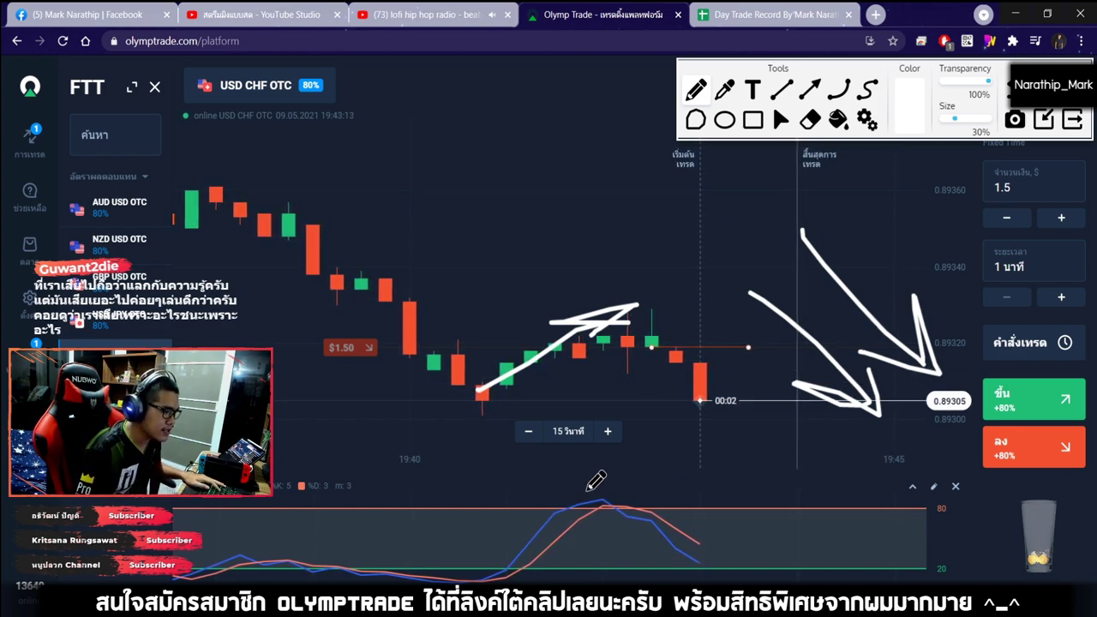
Box the stochastic line crossing near level 80, outline the area above the rebound candles, and clear all the annotations
mouse_move(596, 480)
mouse_down()
mouse_move(639, 493)
mouse_move(591, 486)
mouse_up()
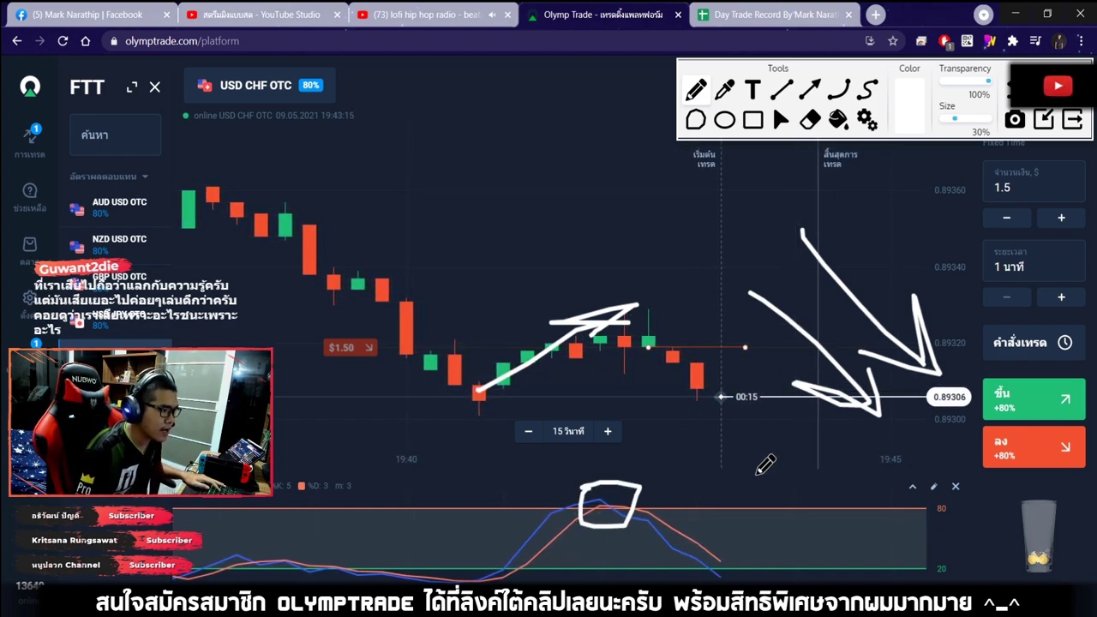
mouse_move(537, 297)
mouse_down()
mouse_move(739, 219)
mouse_move(776, 328)
mouse_move(792, 337)
mouse_up()
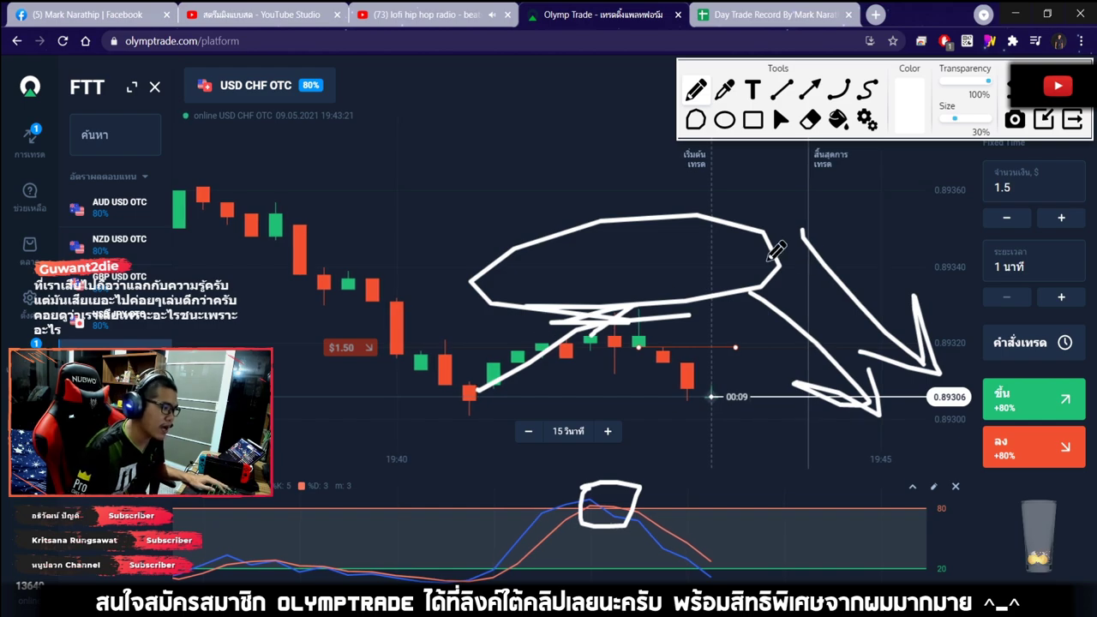
key(Escape)
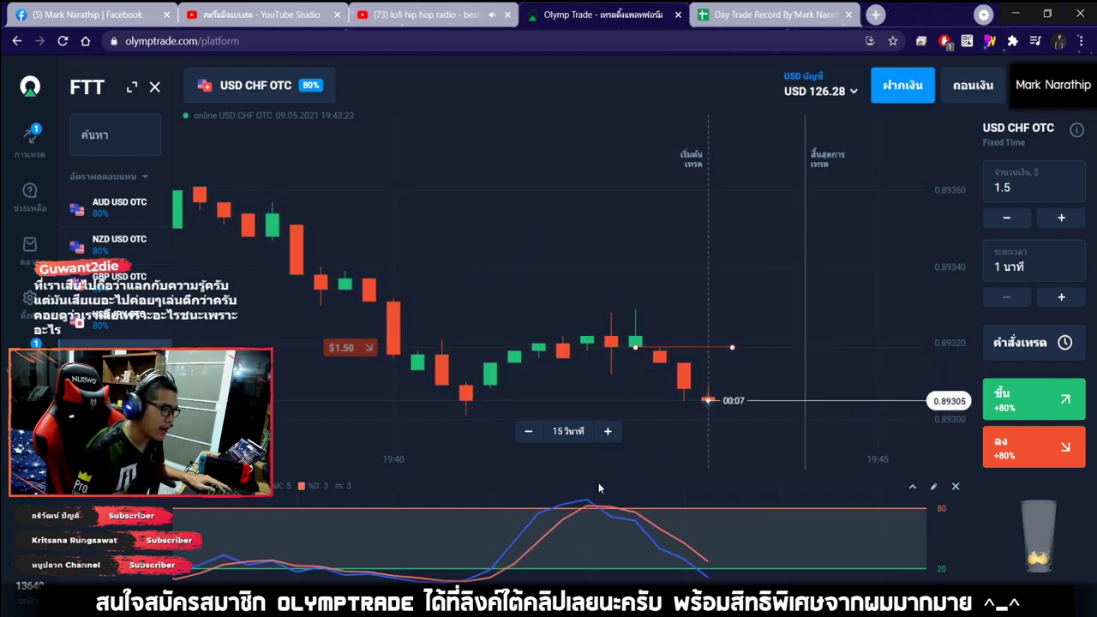
Dismiss the closed-trade notice on Olymp Trade and log trade 8 in Google Sheets as ชนะ with an 80% profit rate
scroll(736, 271, down, 3)
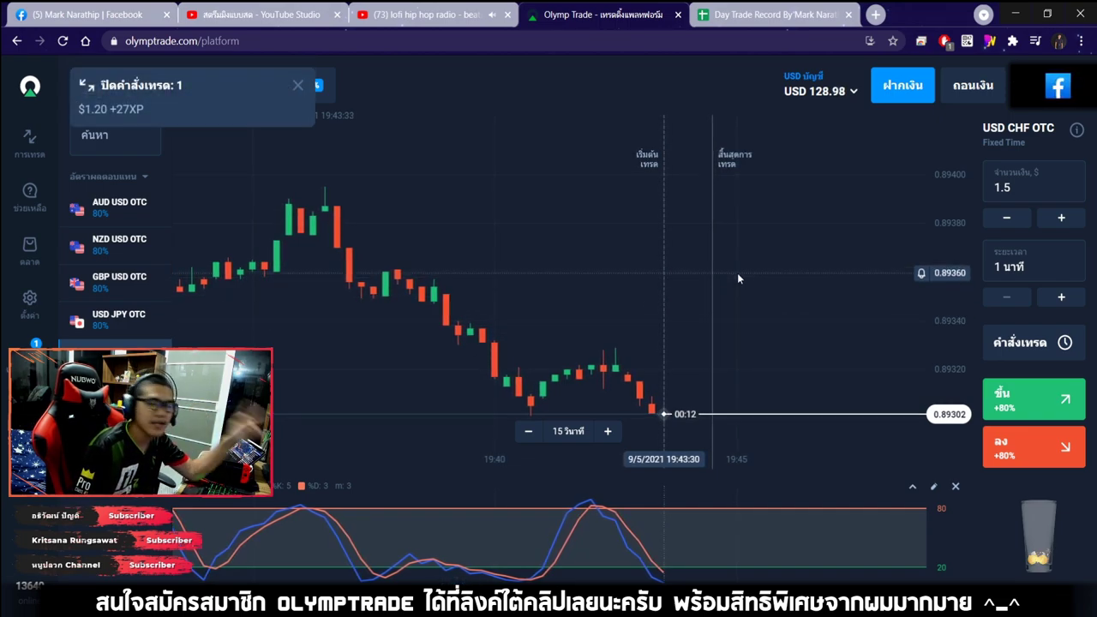
click(299, 86)
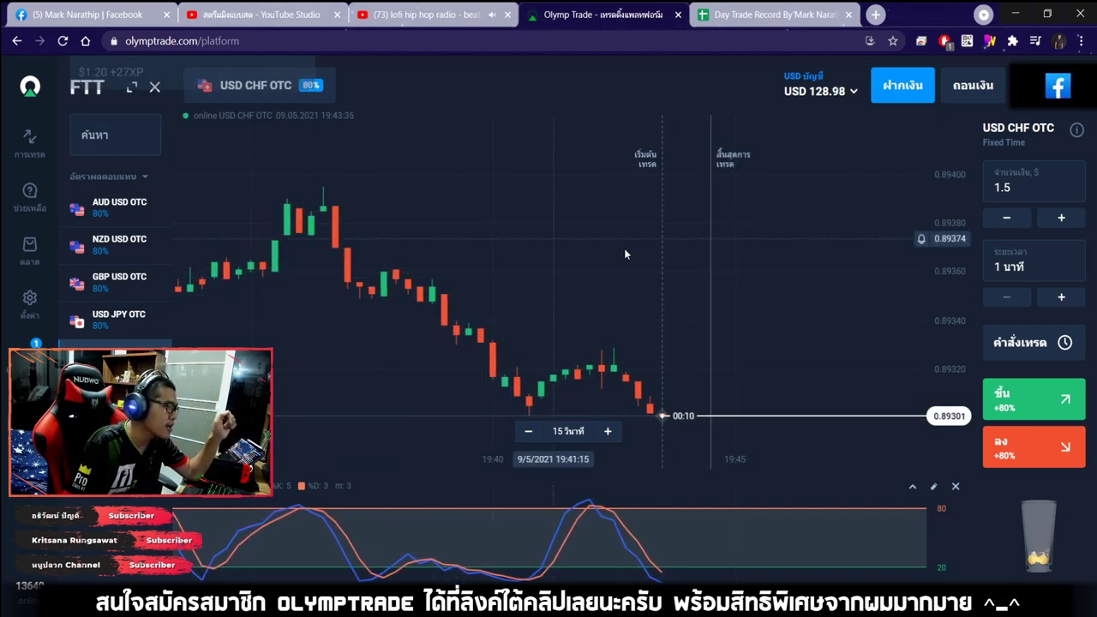
click(772, 15)
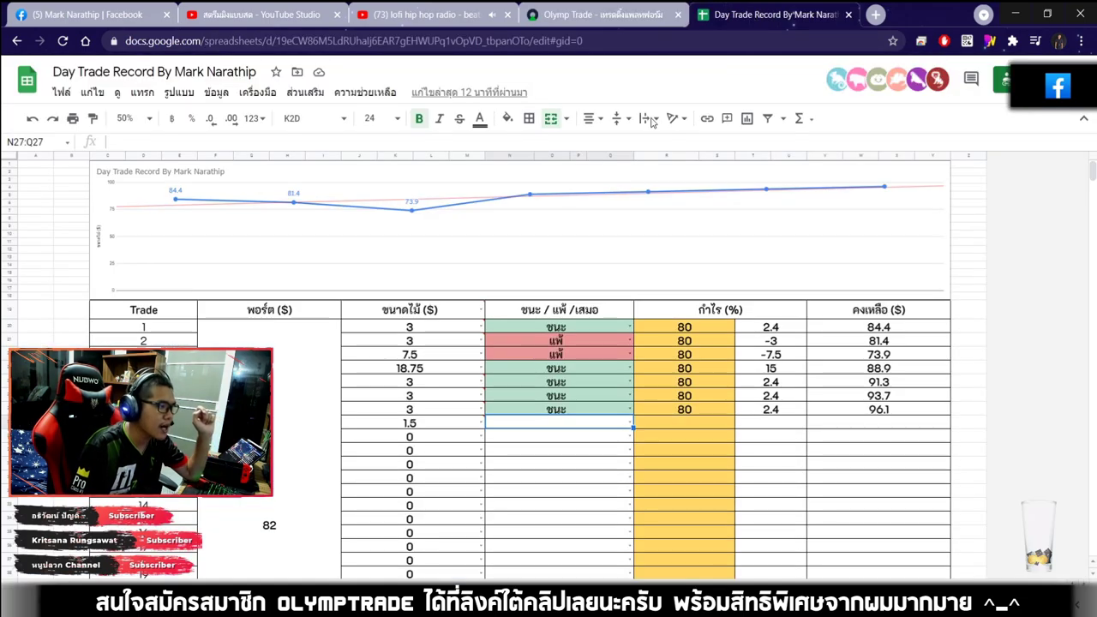
scroll(579, 324, down, 3)
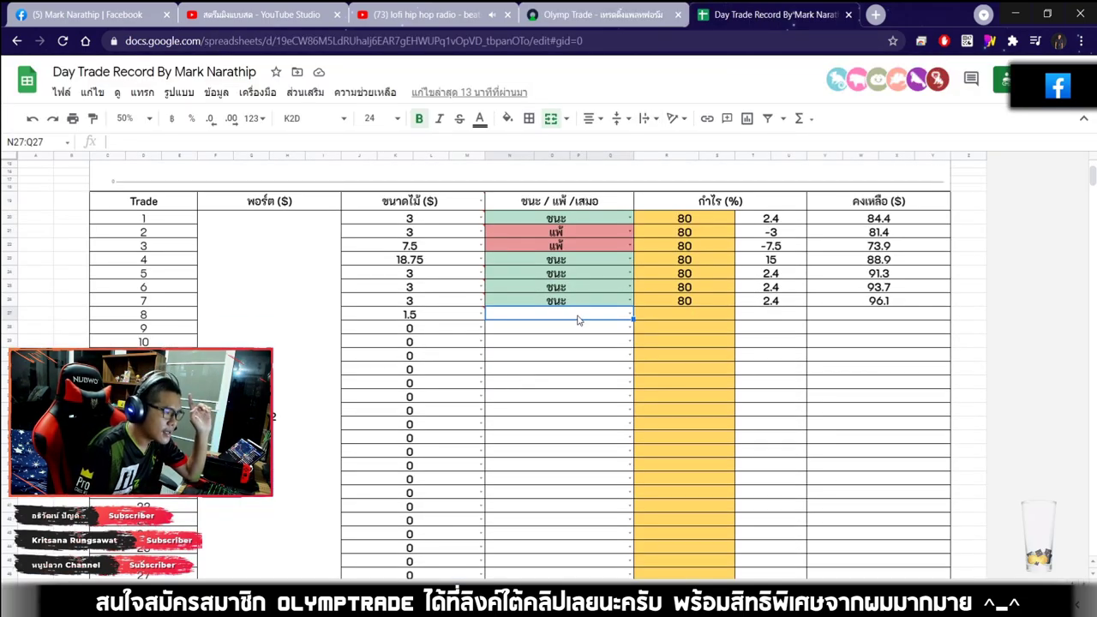
click(631, 314)
click(507, 342)
click(710, 315)
text(80)
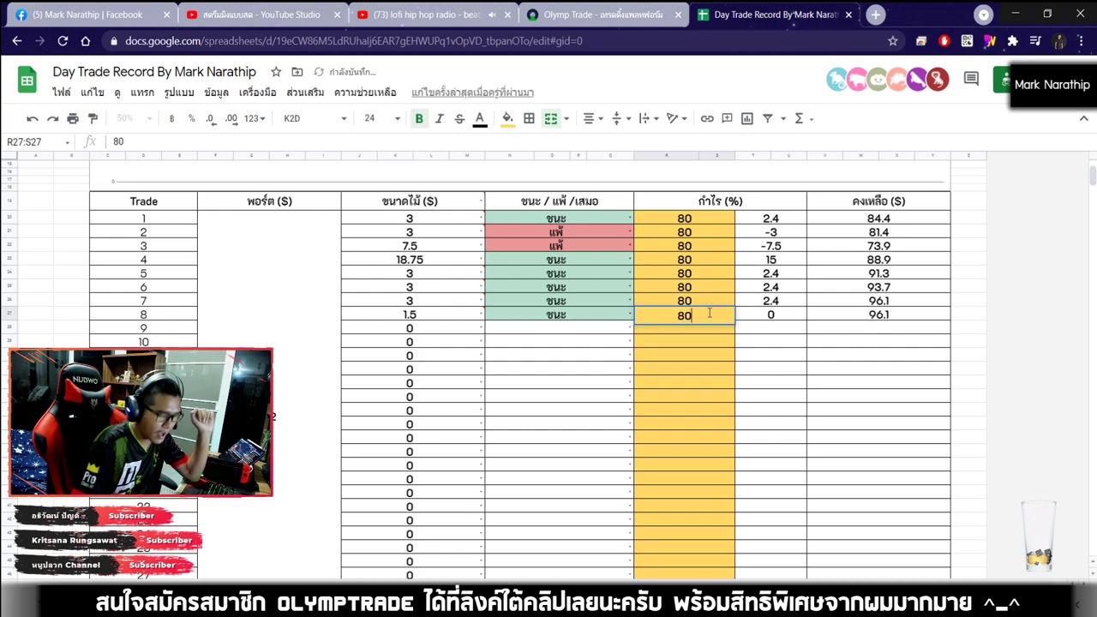
key(Return)
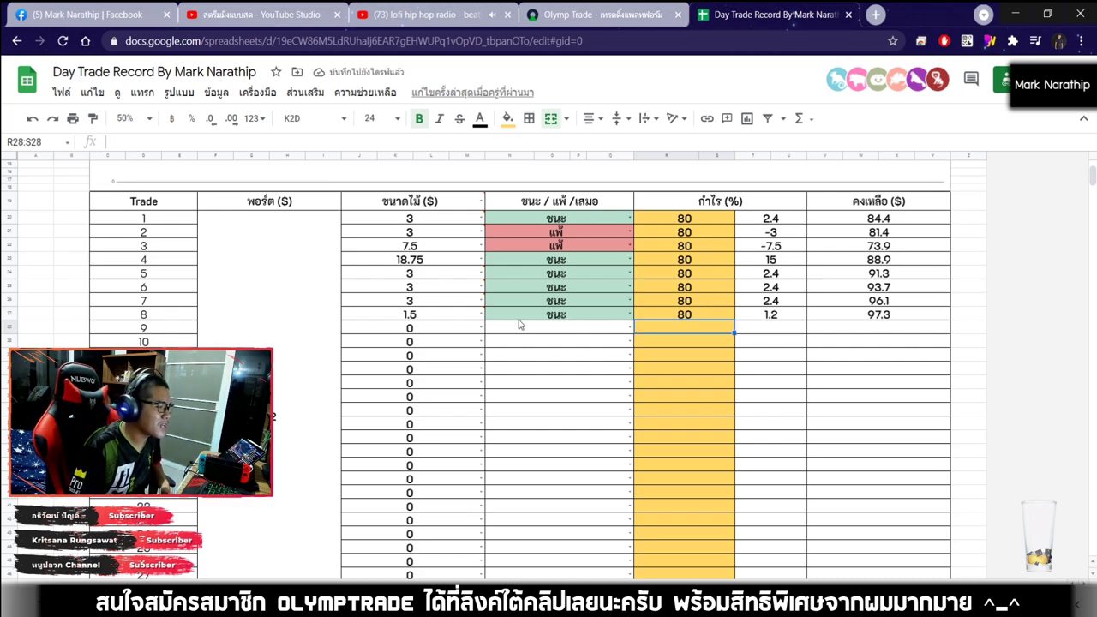
Inspect the total profit and total trade count formulas in the summary row below trade 30
scroll(570, 317, down, 5)
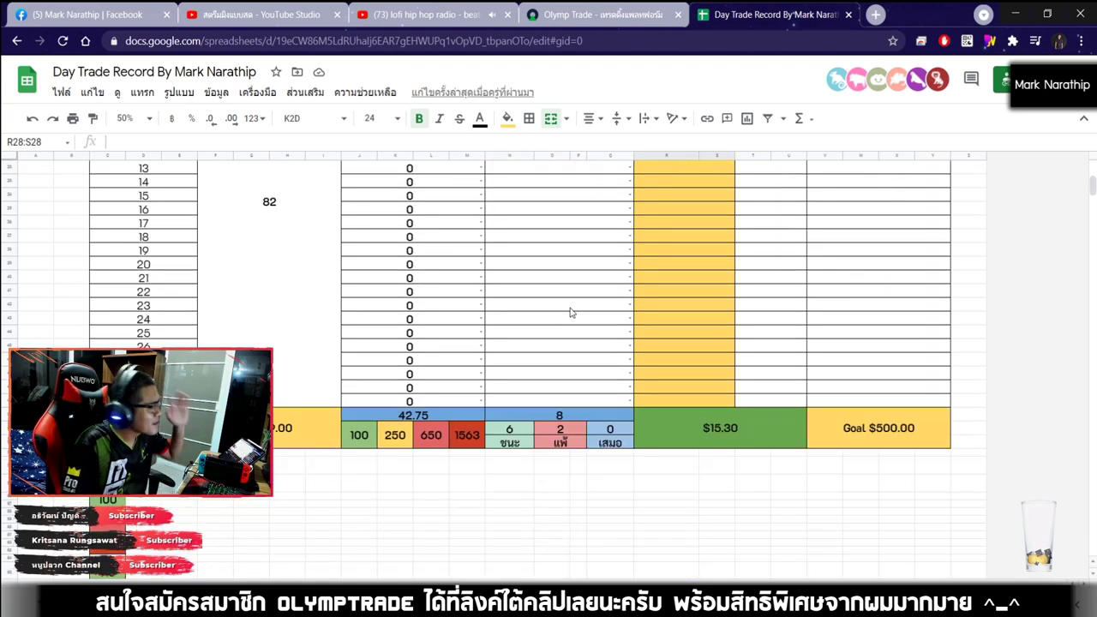
click(738, 273)
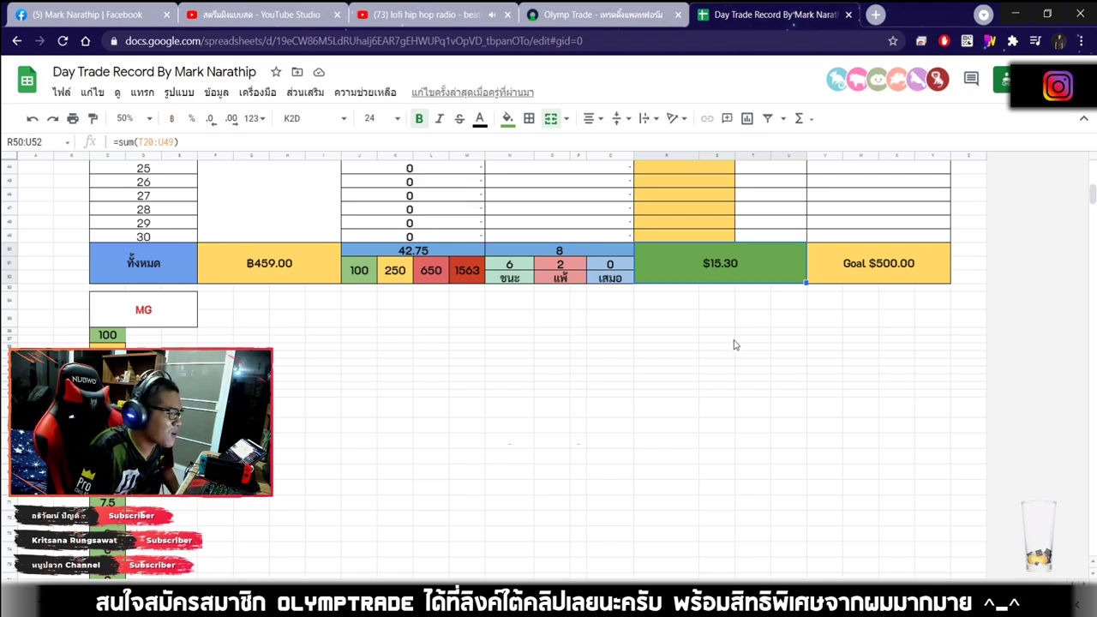
click(607, 248)
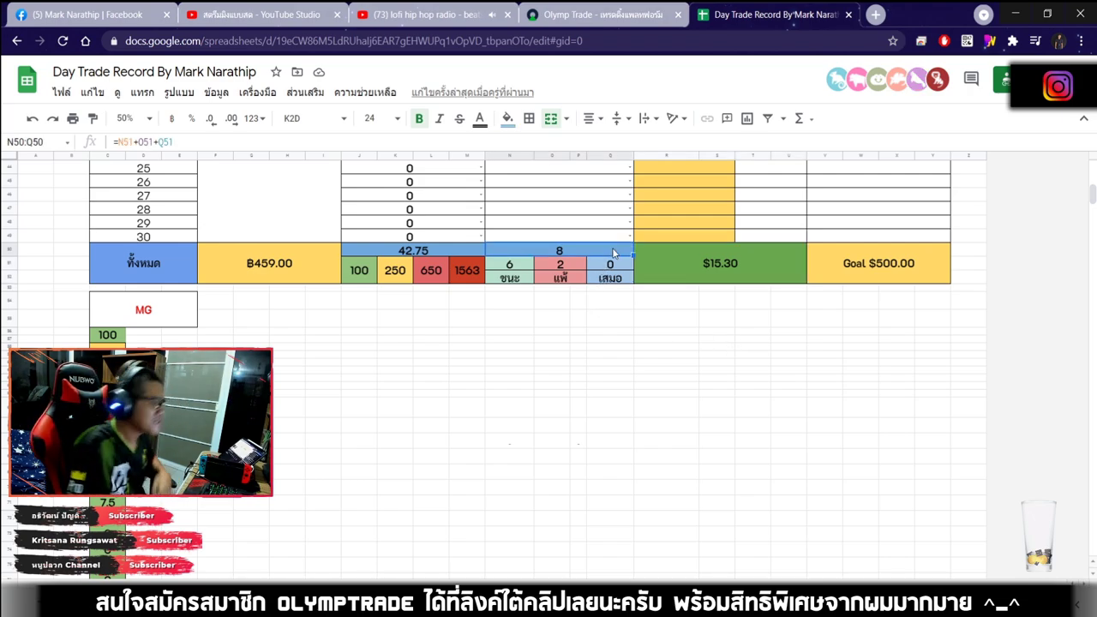
click(716, 307)
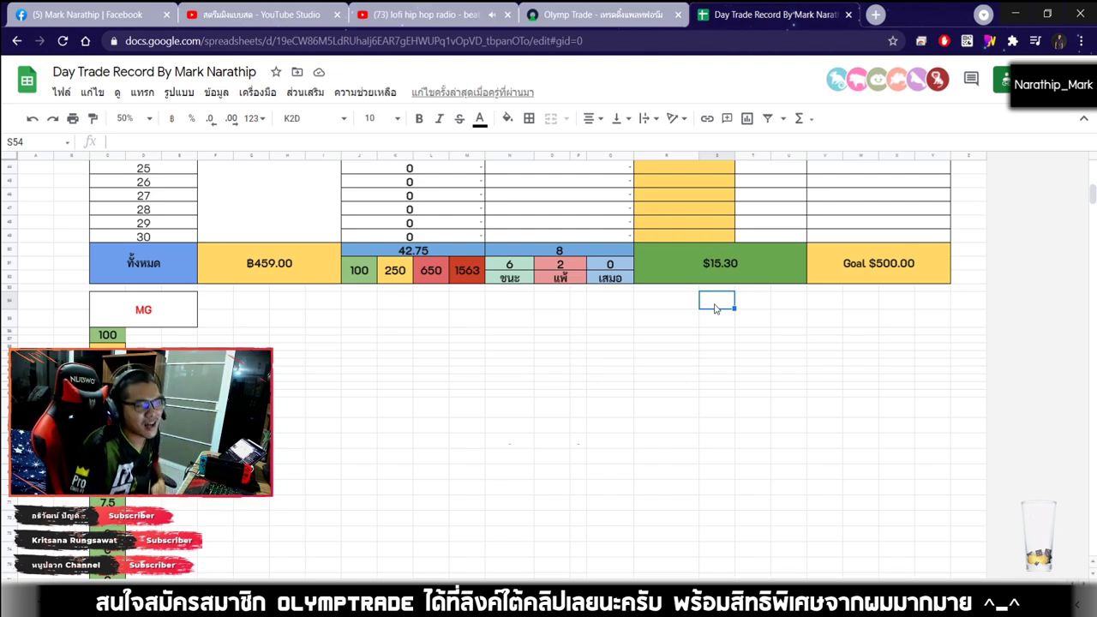
click(745, 253)
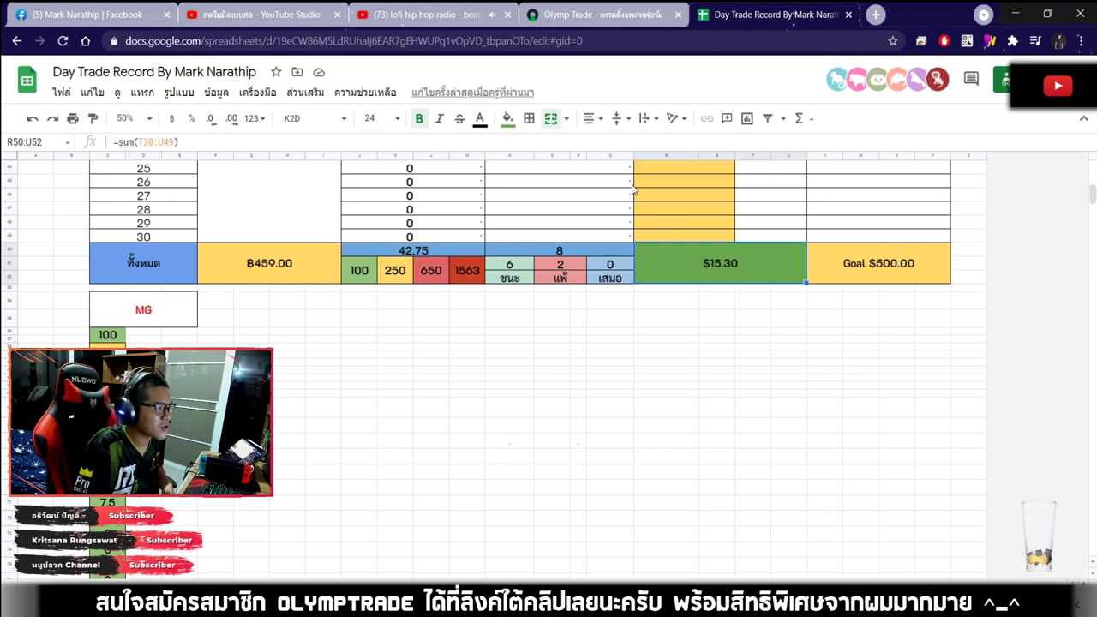
Check the YouTube Studio live chat, and examine the trade count, loss count, dollar profit and baht total in the Google Sheets summary row
click(258, 15)
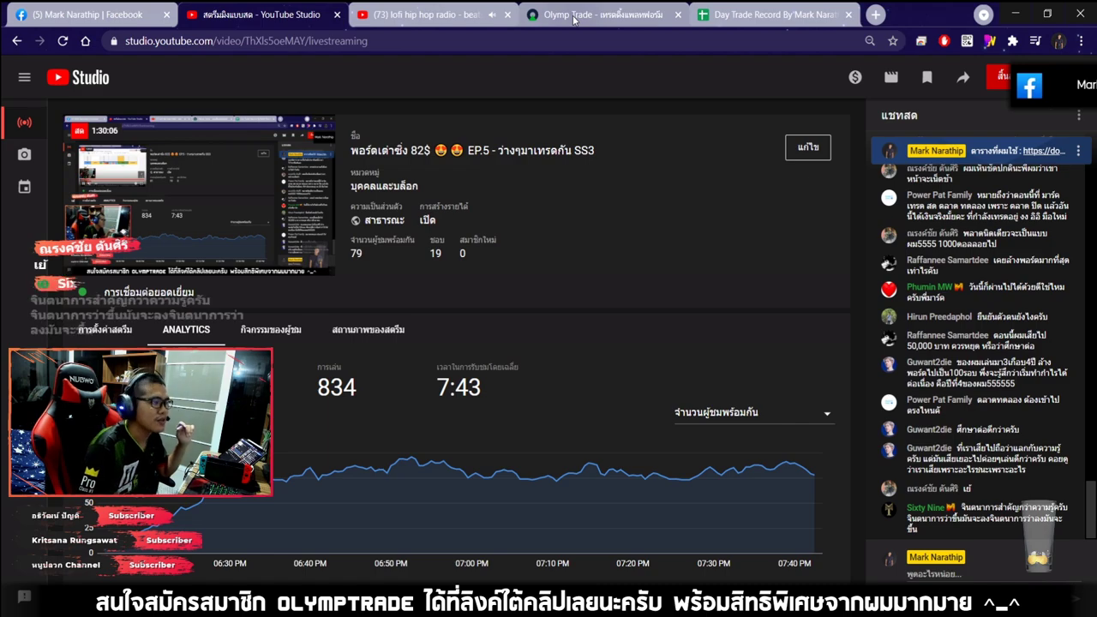
click(767, 14)
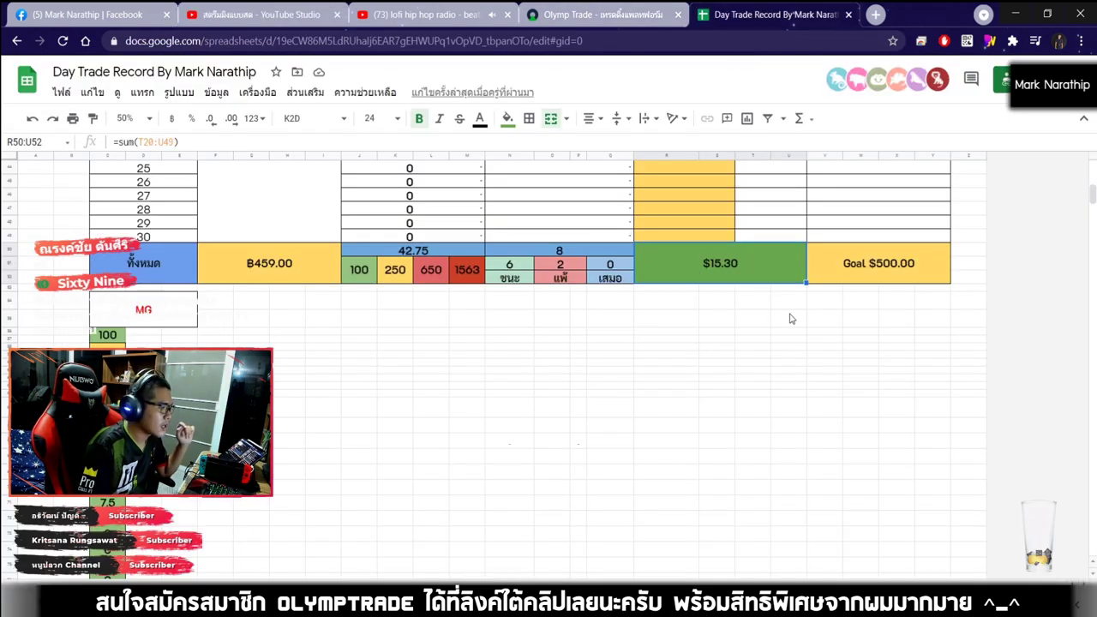
click(543, 253)
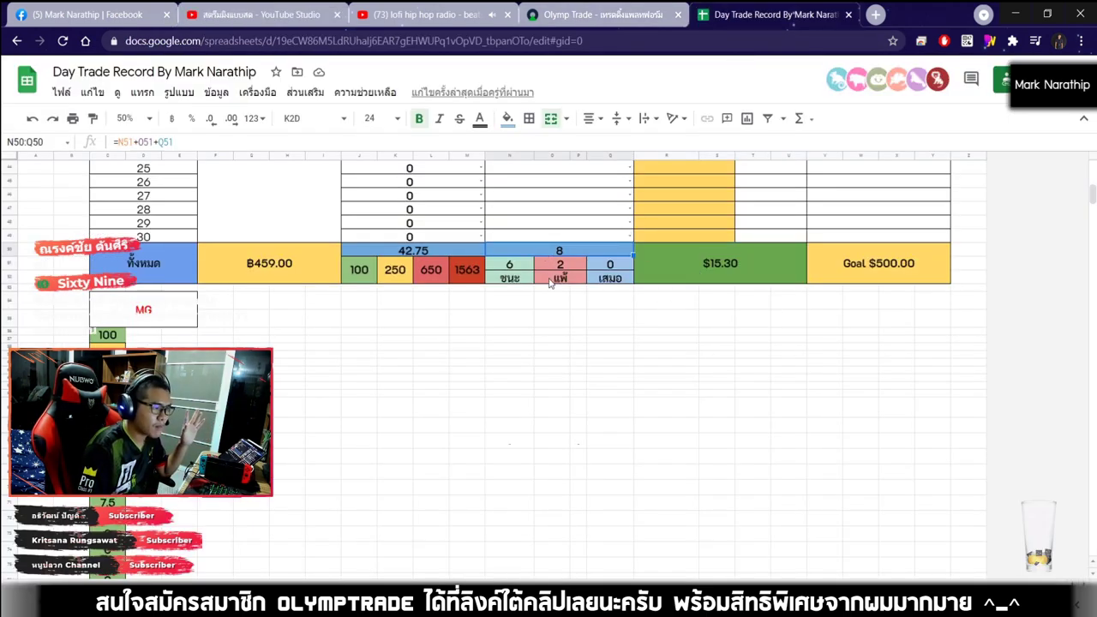
click(557, 267)
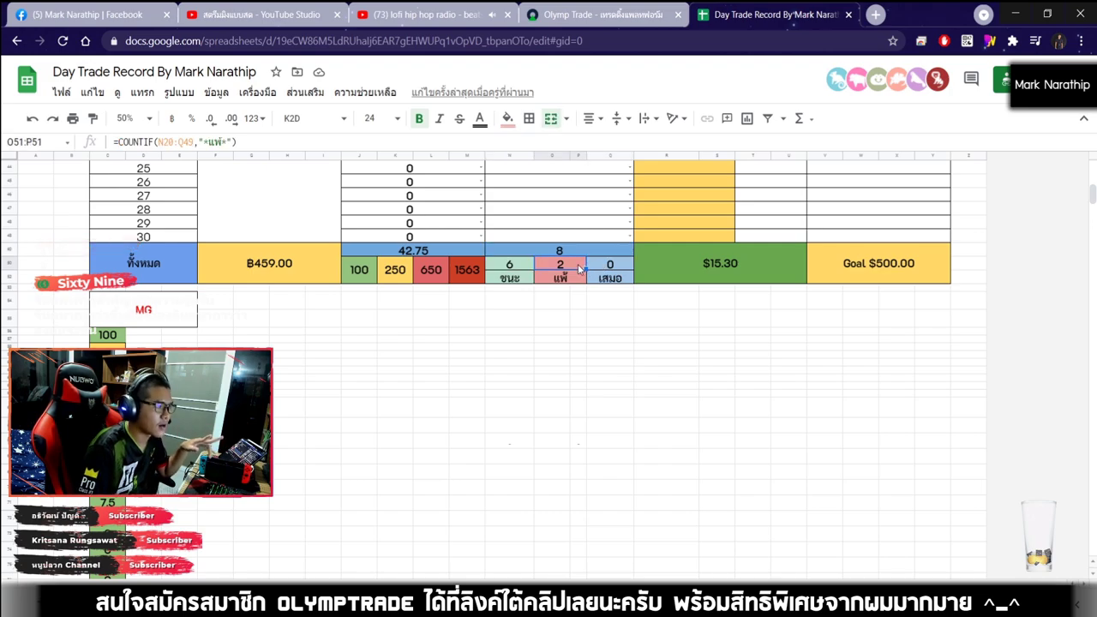
click(733, 261)
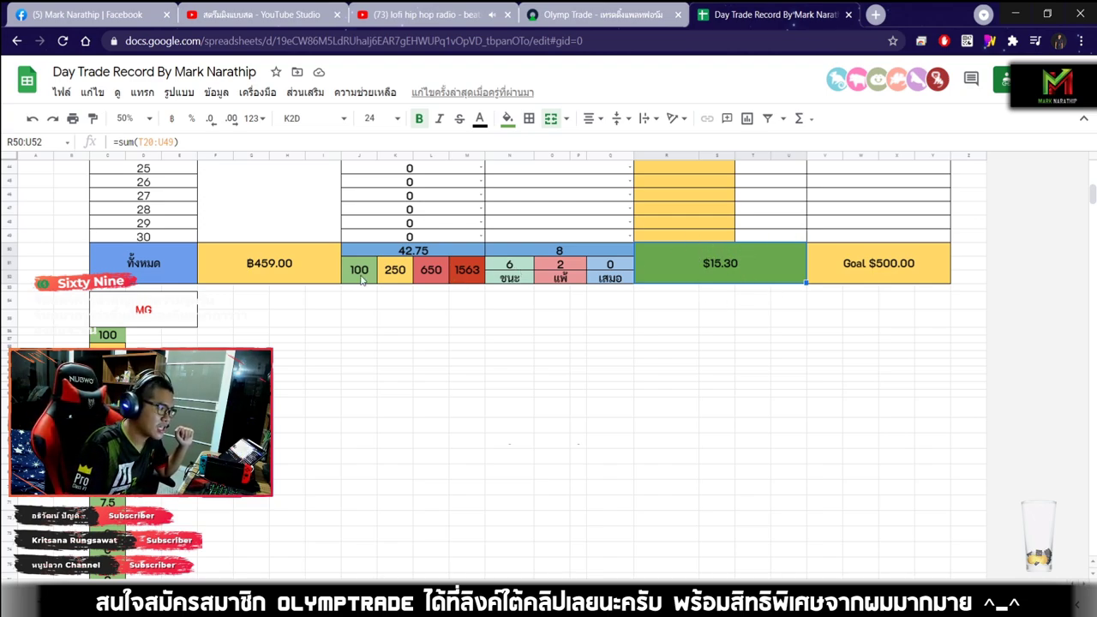
click(272, 276)
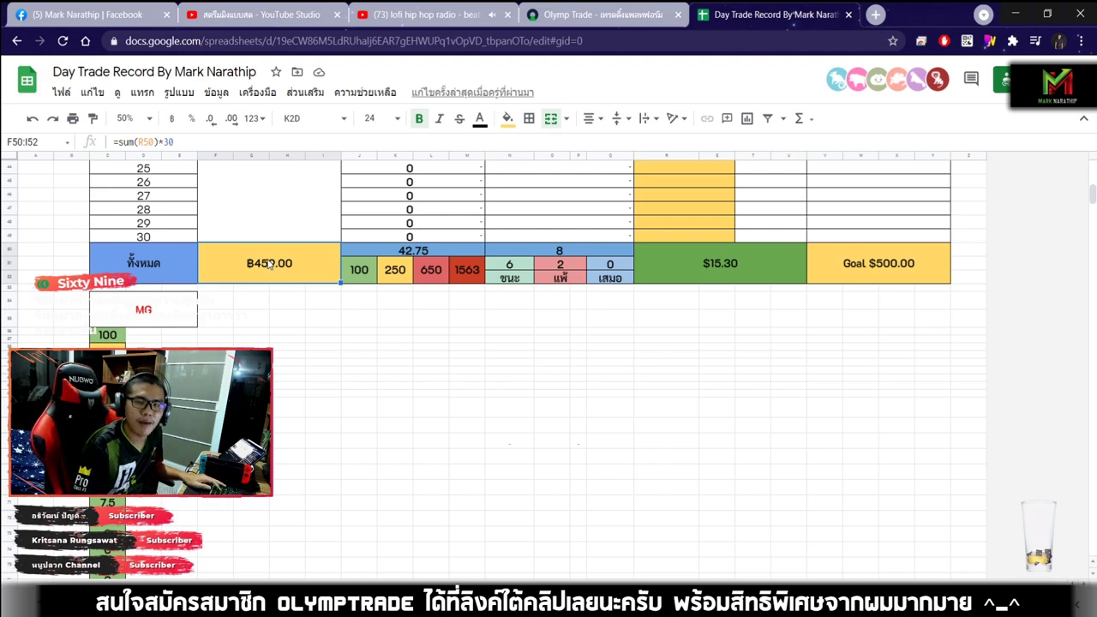
click(558, 351)
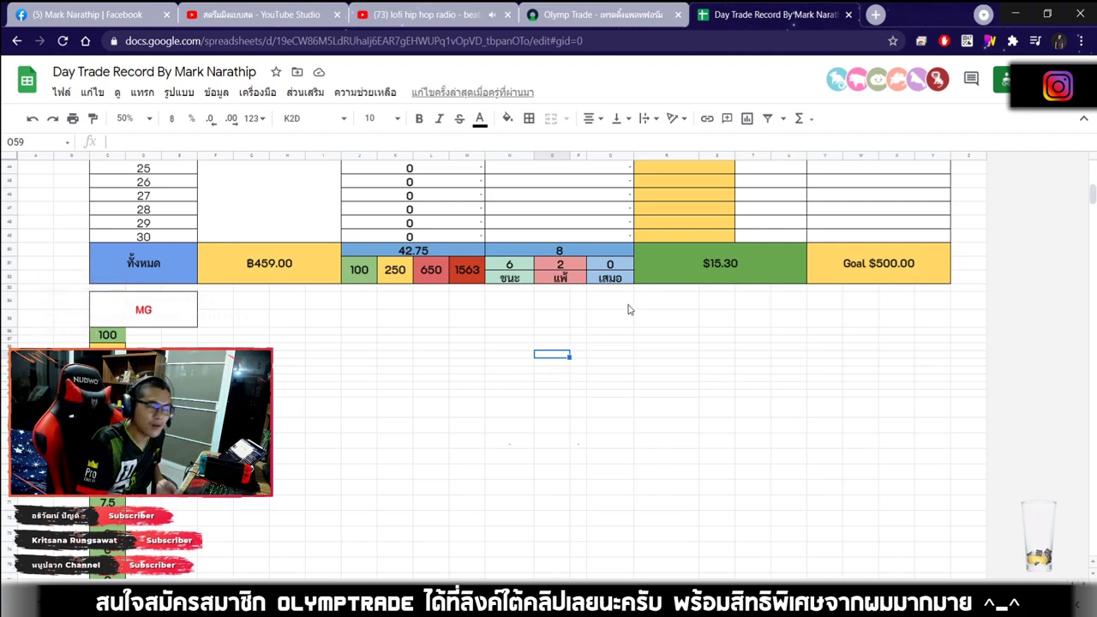
Review the summary row's total profit again, along with its total trade count and number of losing (แพ้) trades
click(740, 263)
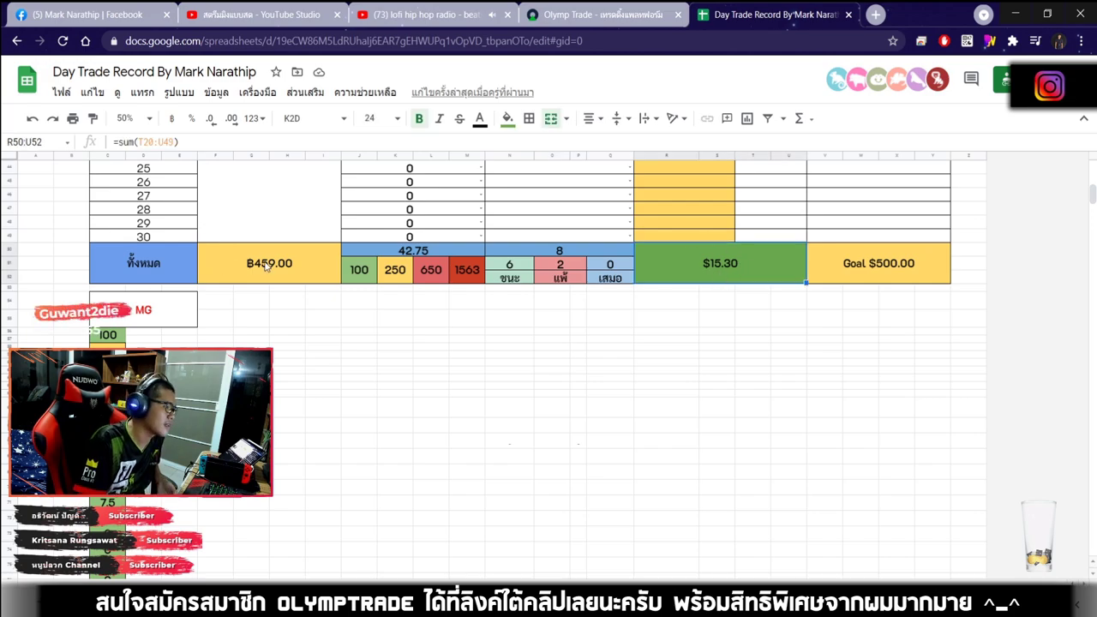
key(Left)
key(Left)
key(Left)
click(591, 306)
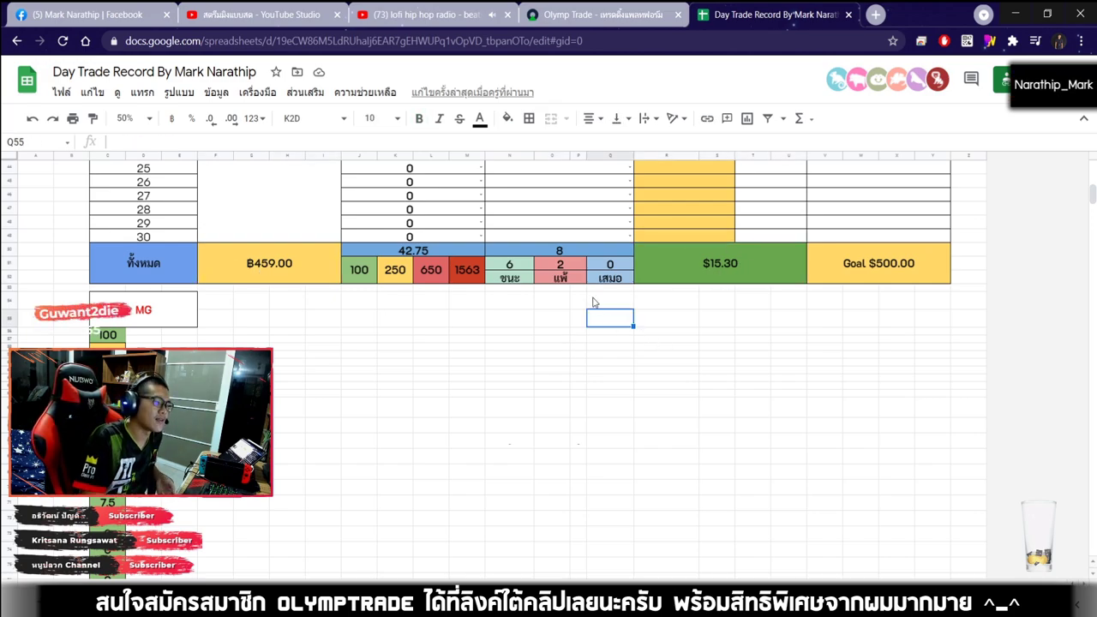
click(570, 253)
click(560, 265)
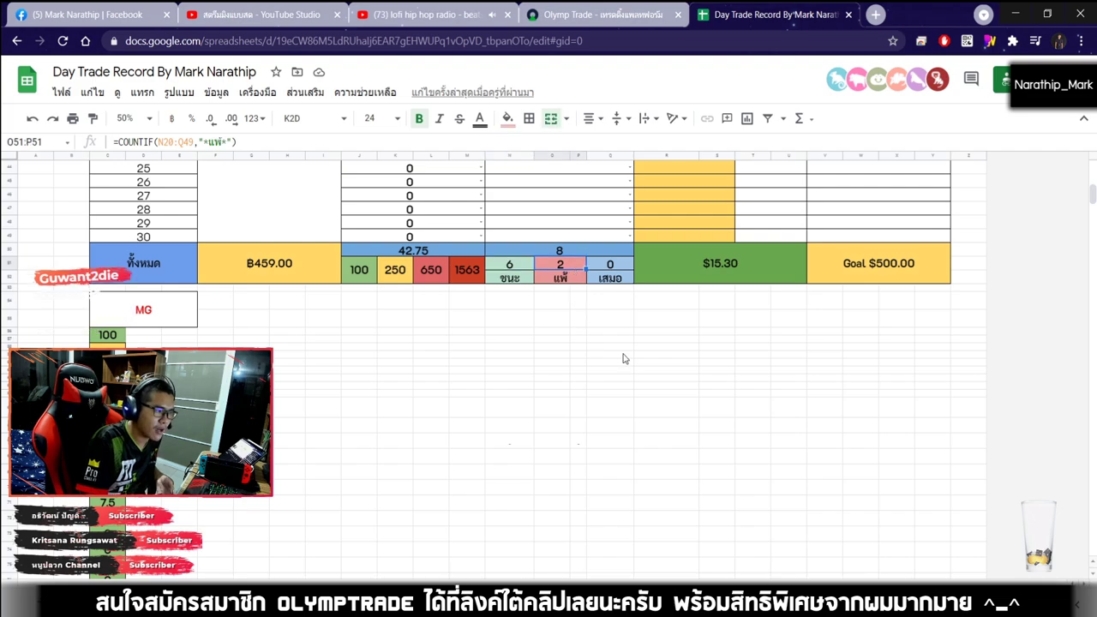
click(595, 308)
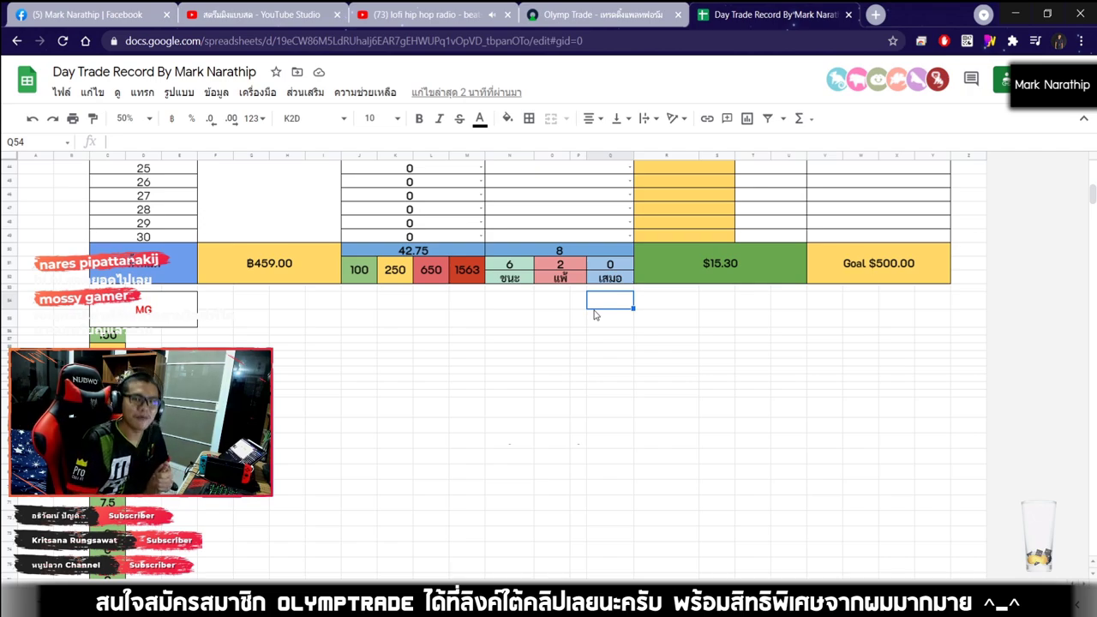
Check the YouTube Studio live chat again and return to the Google Sheets trade table at trade 11's result cell
scroll(594, 315, up, 10)
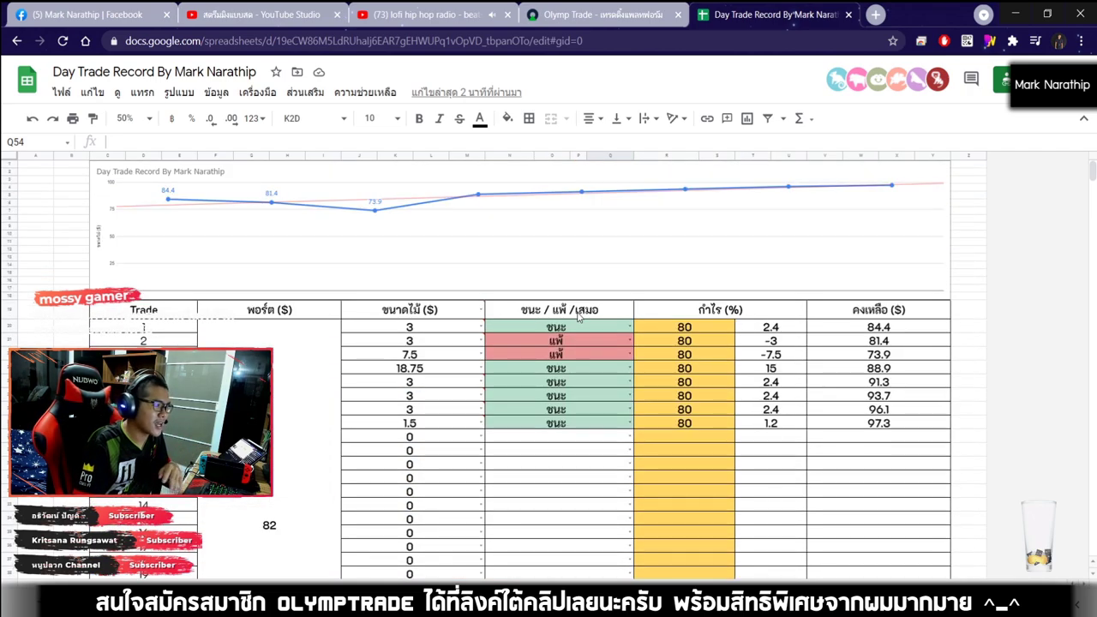
click(251, 19)
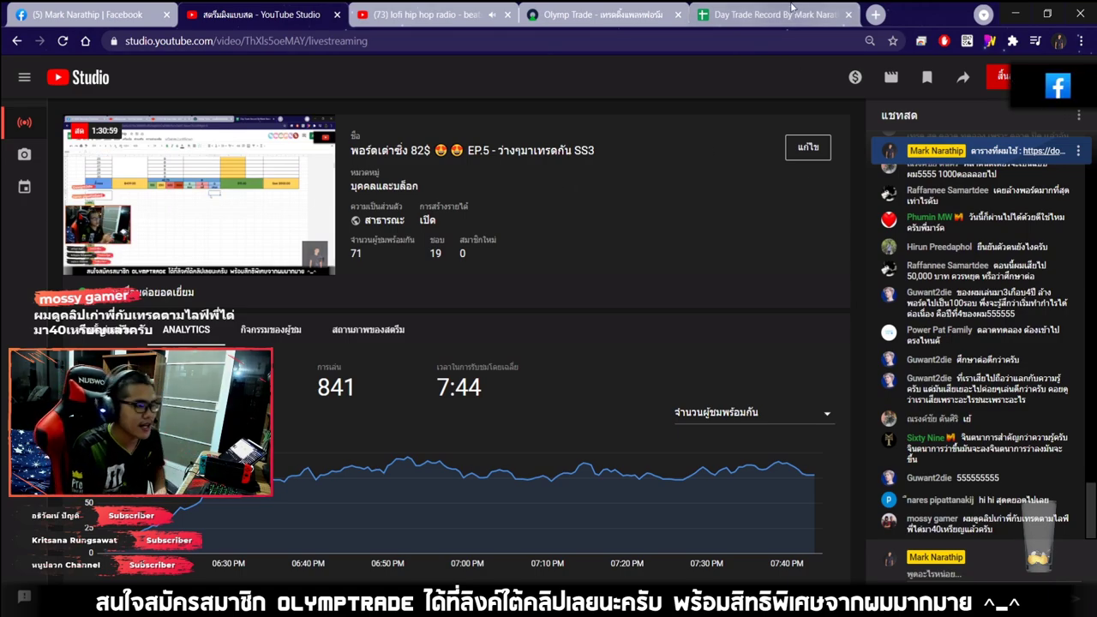
click(763, 15)
click(563, 468)
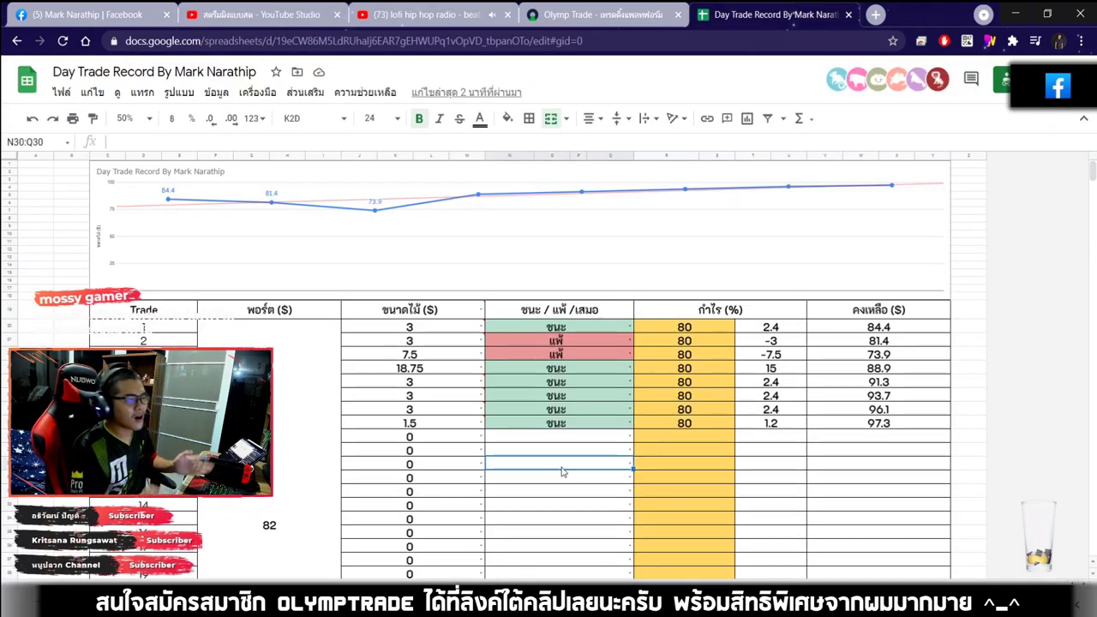